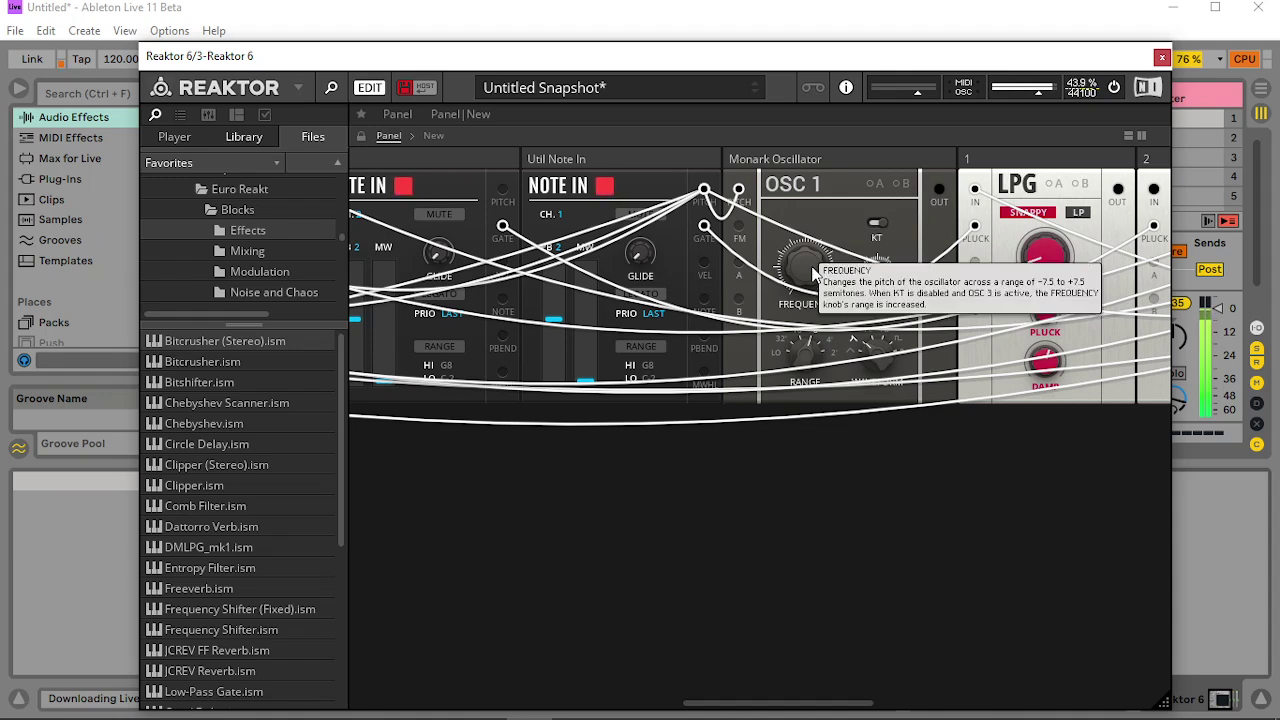
Step: Reset the pitch of the Multiwave OSC beside the Crossfade to 0 and adjust the Timbre block's Fold
left_click_drag(829, 703, 968, 702)
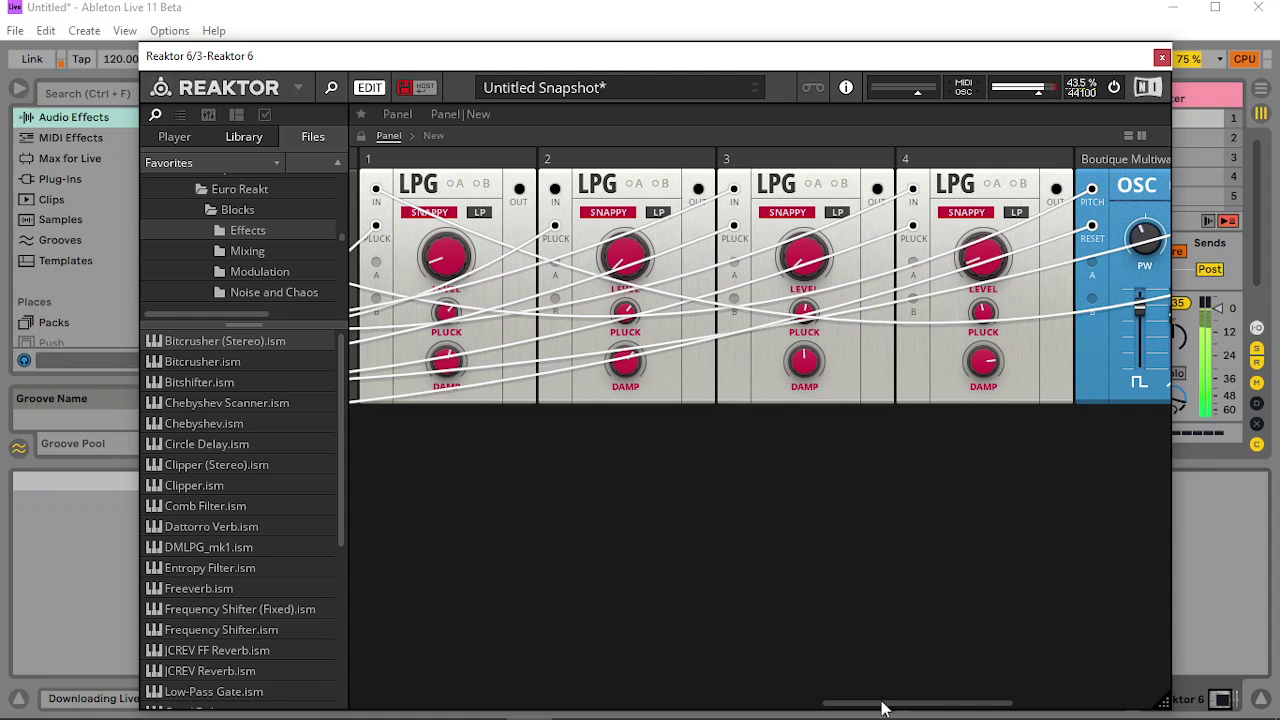
left_click_drag(882, 704, 1063, 689)
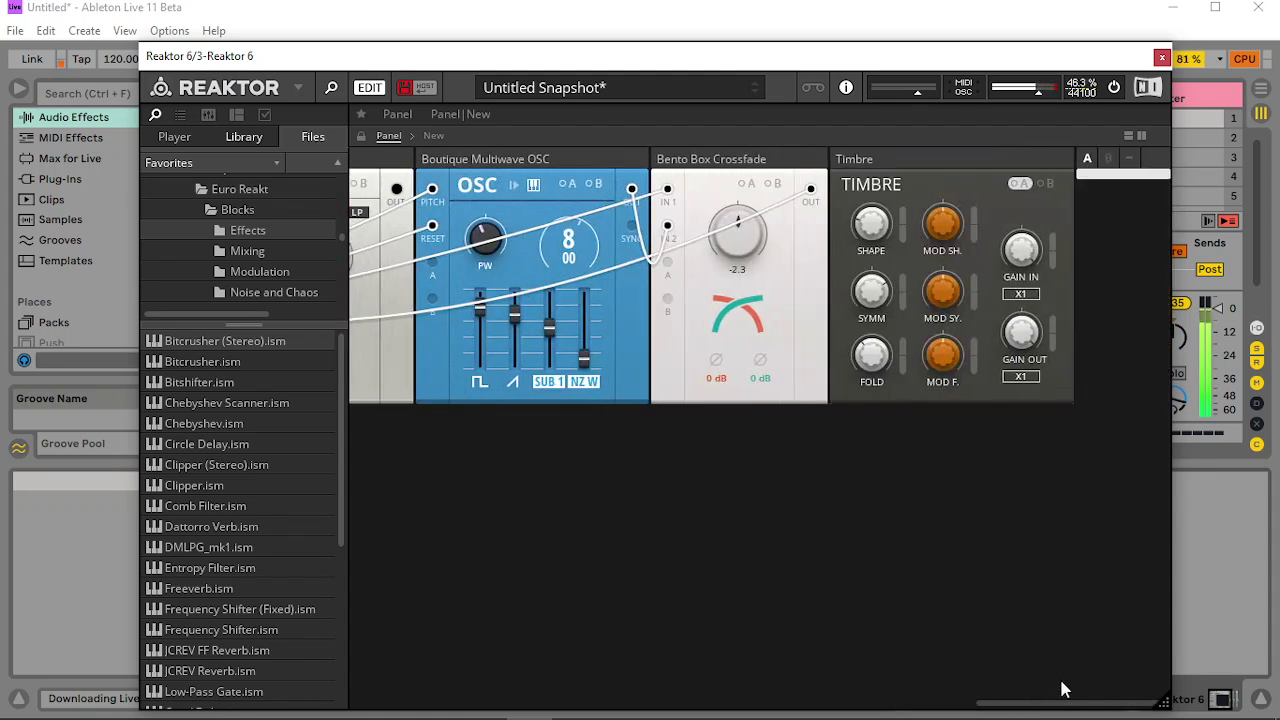
double_click(567, 245)
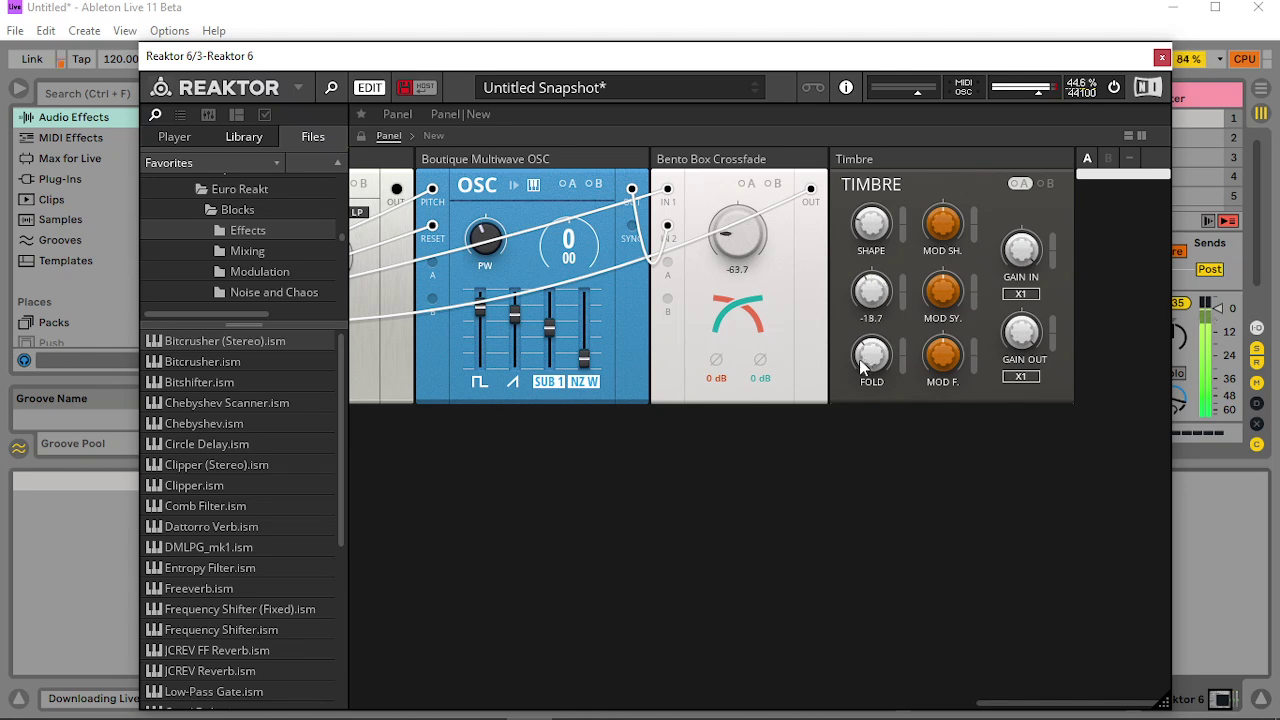
mouse_move(858, 363)
left_mouse_down()
mouse_move(893, 335)
mouse_move(872, 346)
mouse_move(874, 361)
left_mouse_up()
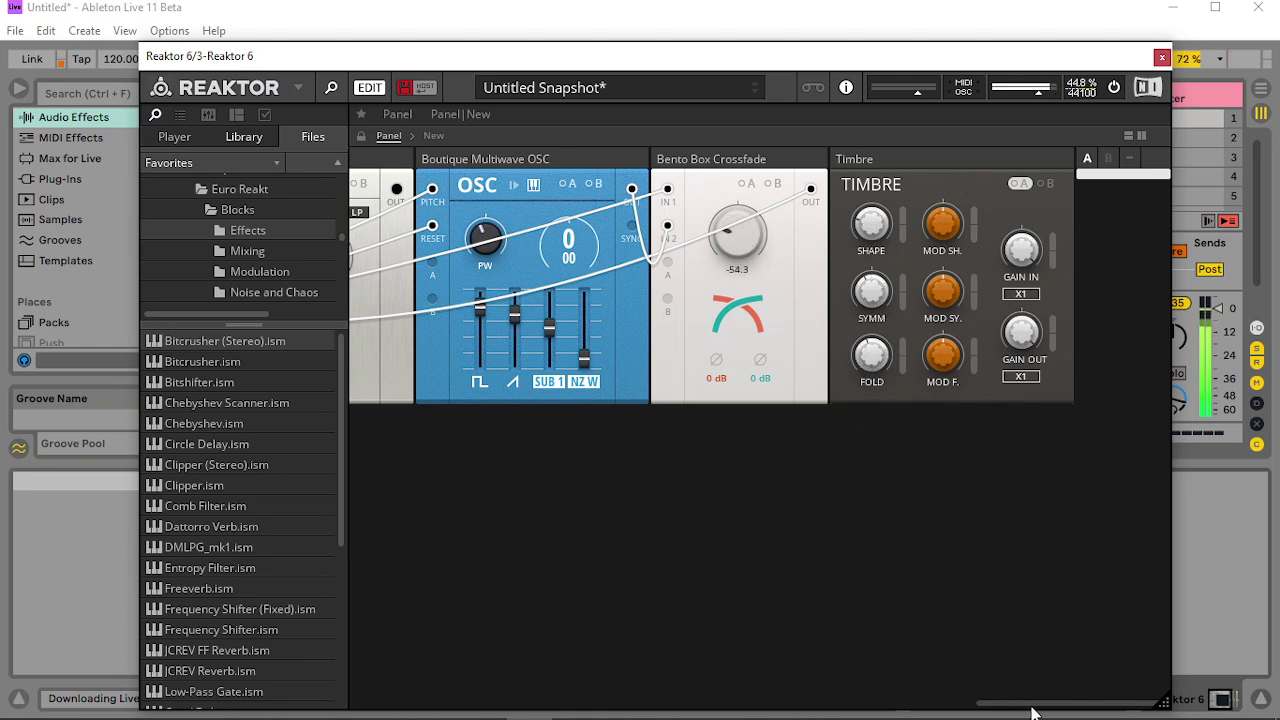
Step: Set the Duality OSC's AM to -24.2 and reset the pitch of the Multiwave OSC beside OSC 5 to 0
left_click_drag(1035, 712, 257, 654)
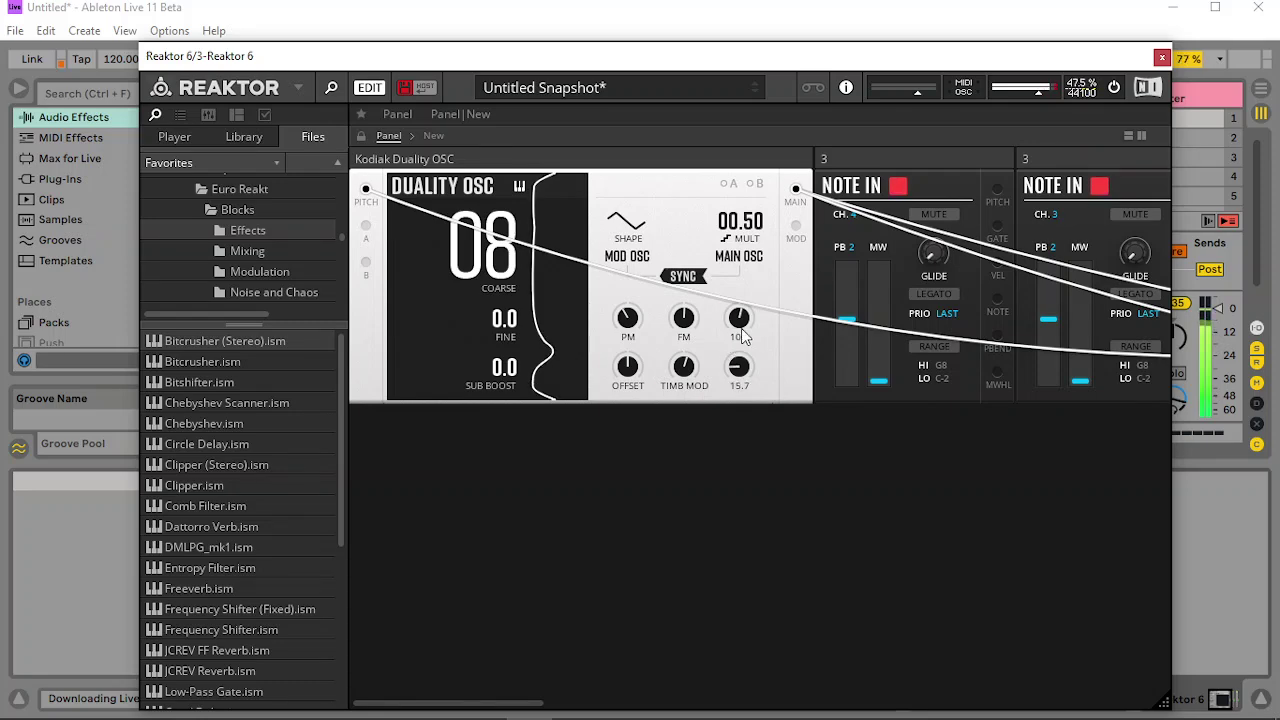
left_click_drag(743, 337, 744, 297)
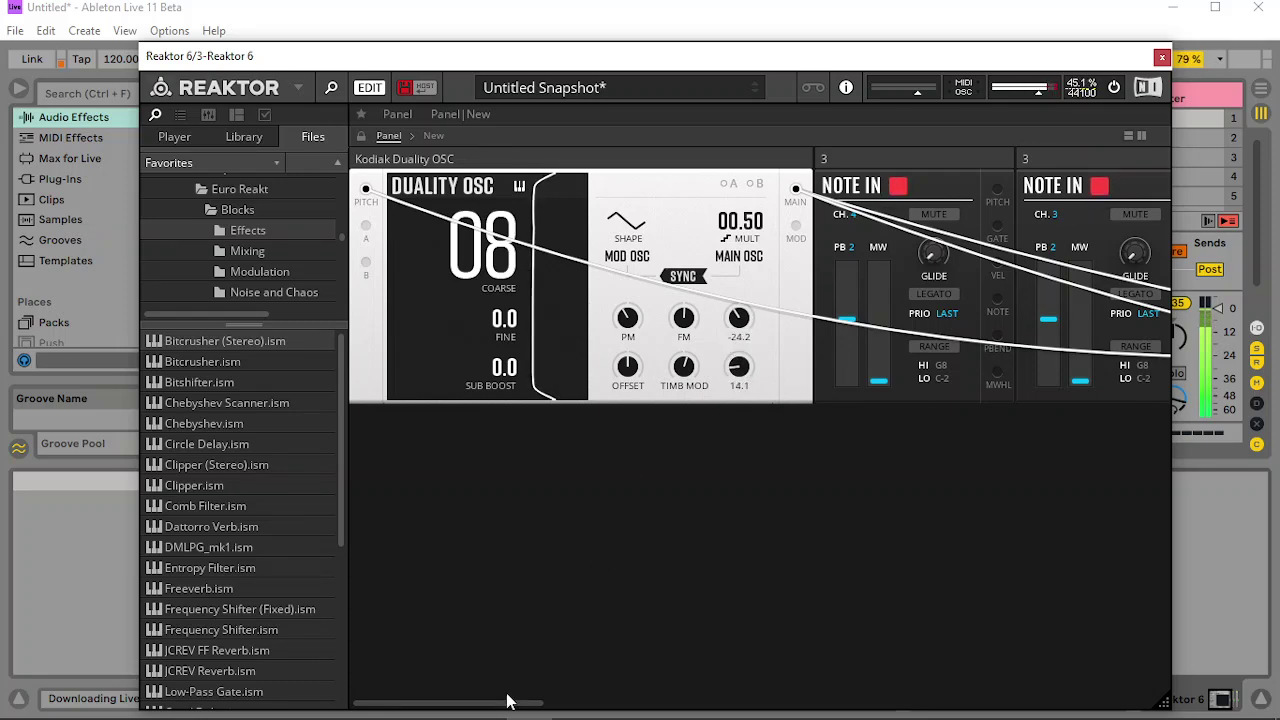
left_click_drag(507, 702, 670, 668)
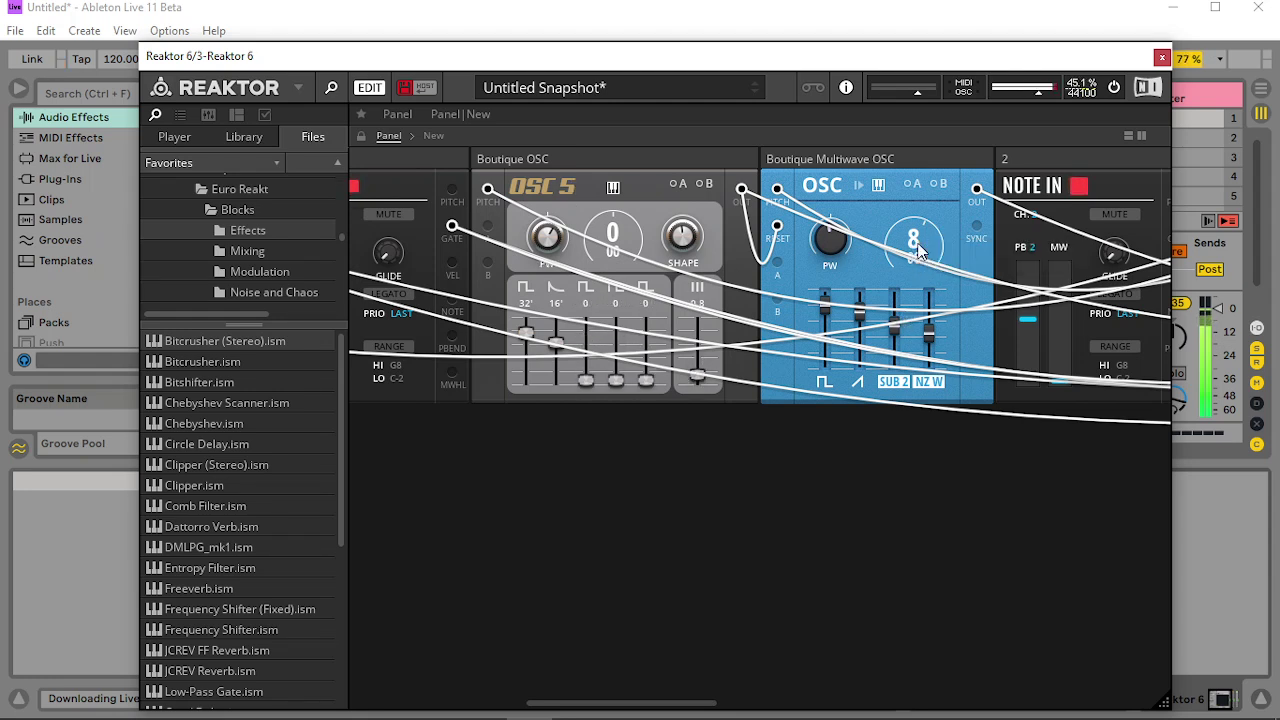
double_click(918, 249)
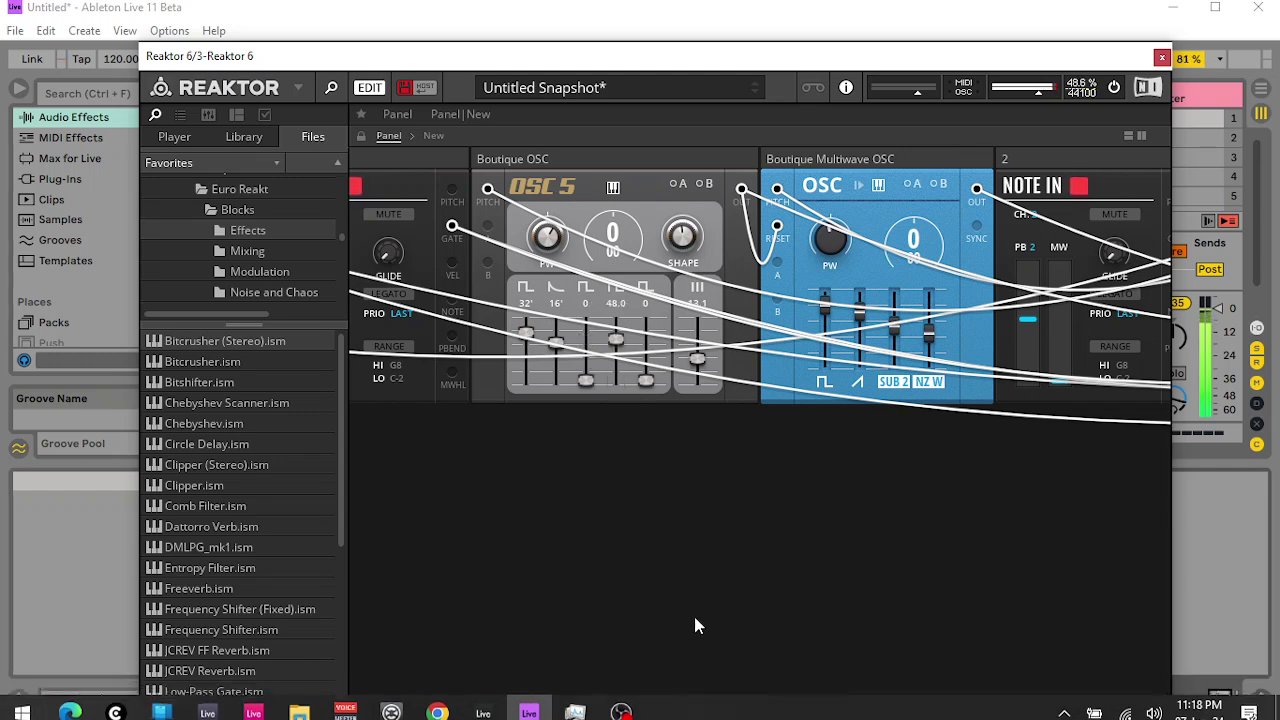
Step: Raise the sawtooth level of the Multiwave OSC beside the Crossfade
left_click_drag(698, 702, 956, 673)
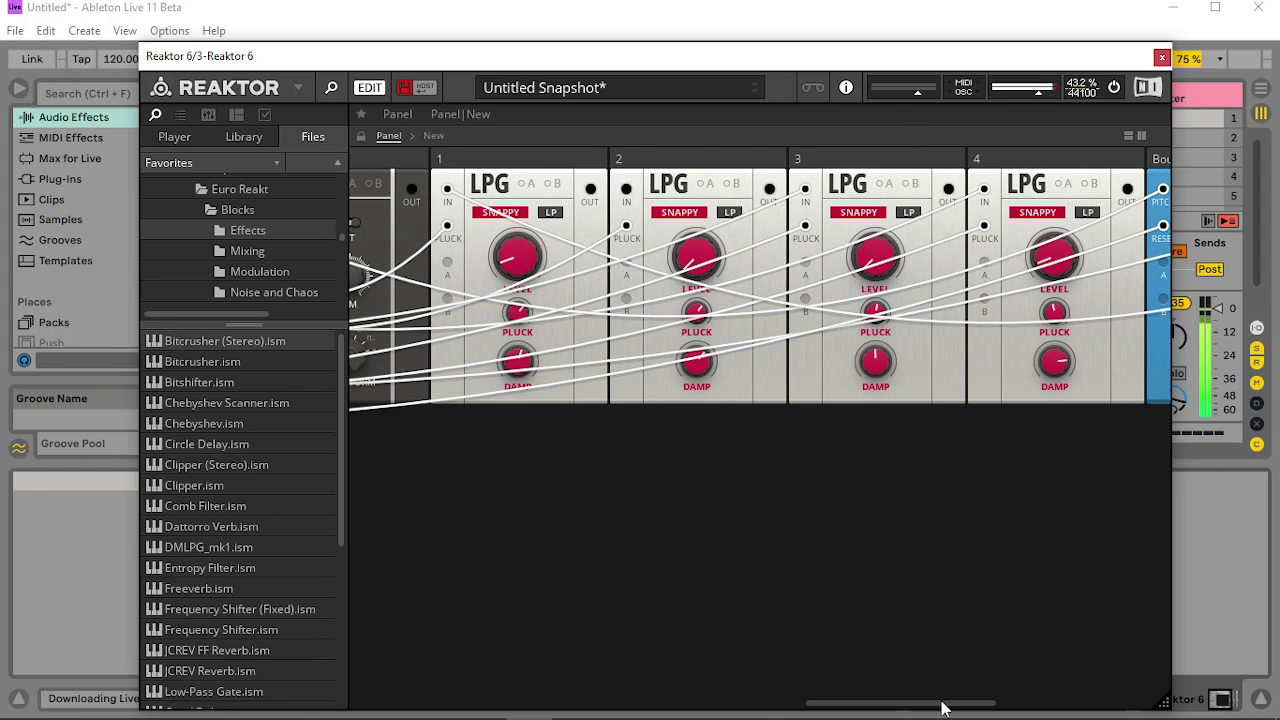
left_click_drag(942, 707, 1060, 677)
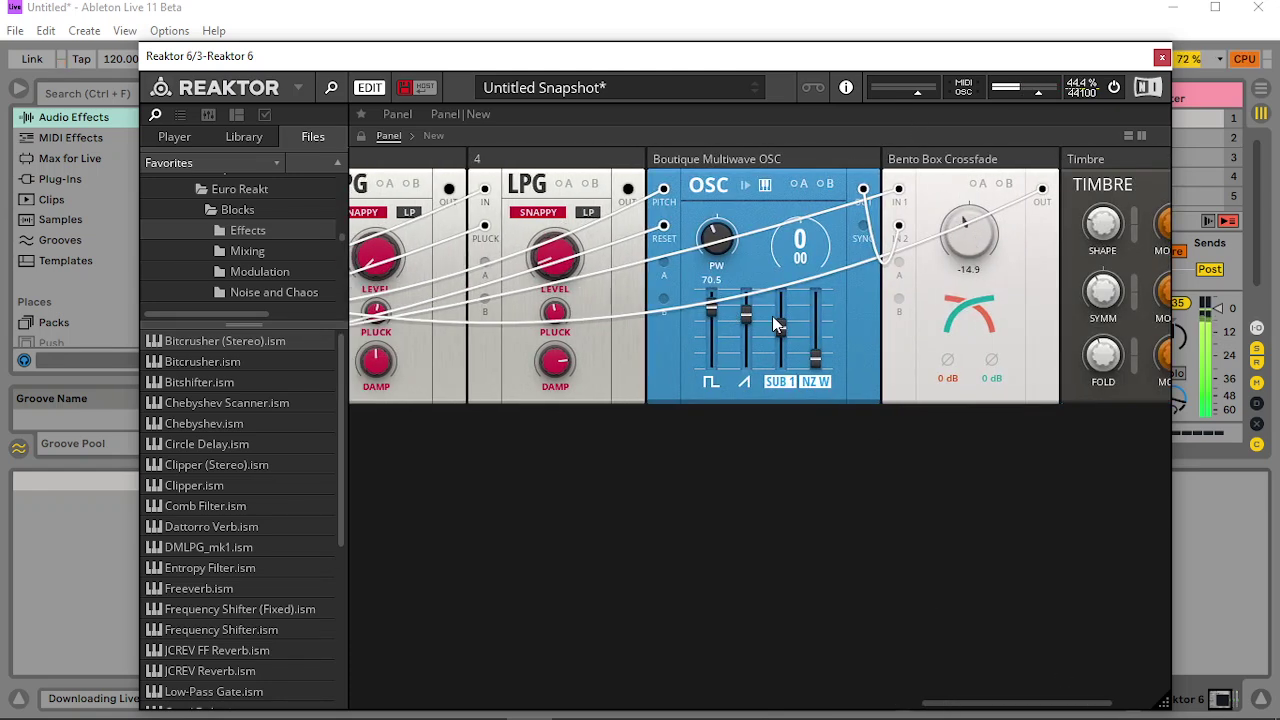
left_click_drag(755, 317, 755, 210)
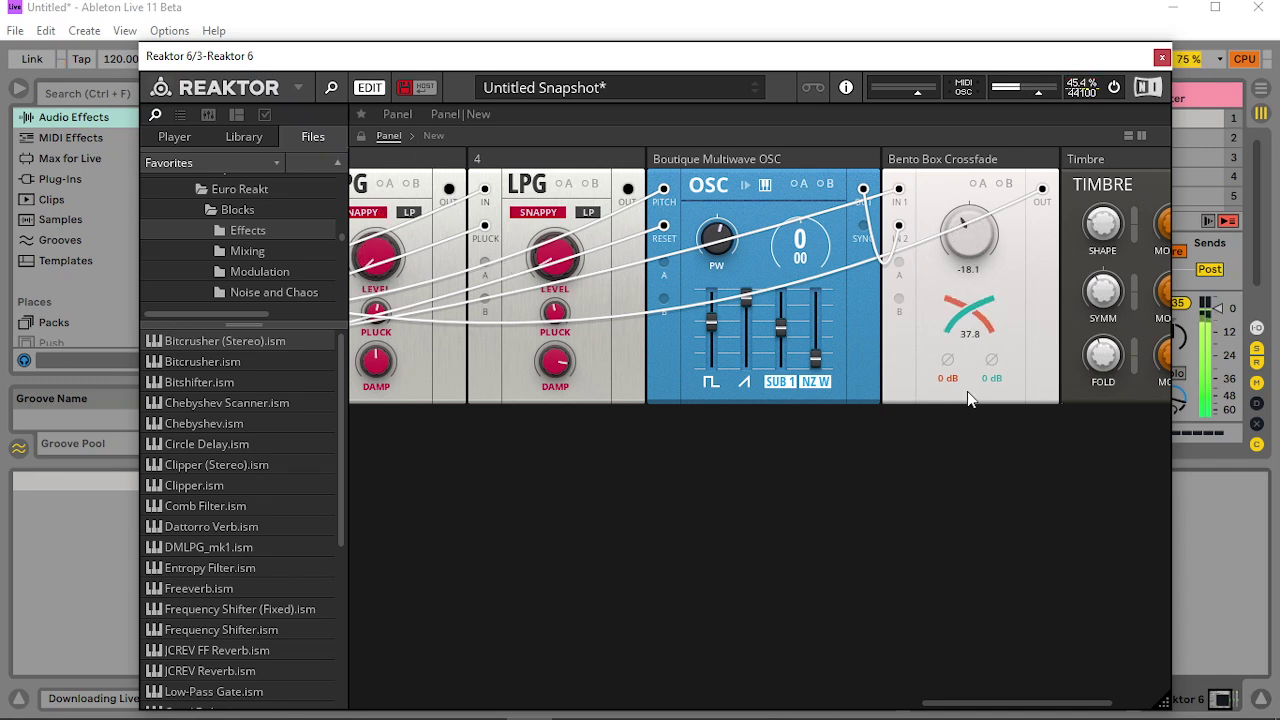
Step: Set the Duality OSC's PM to 16.4 and raise the Level of LPG 3
left_click(778, 700)
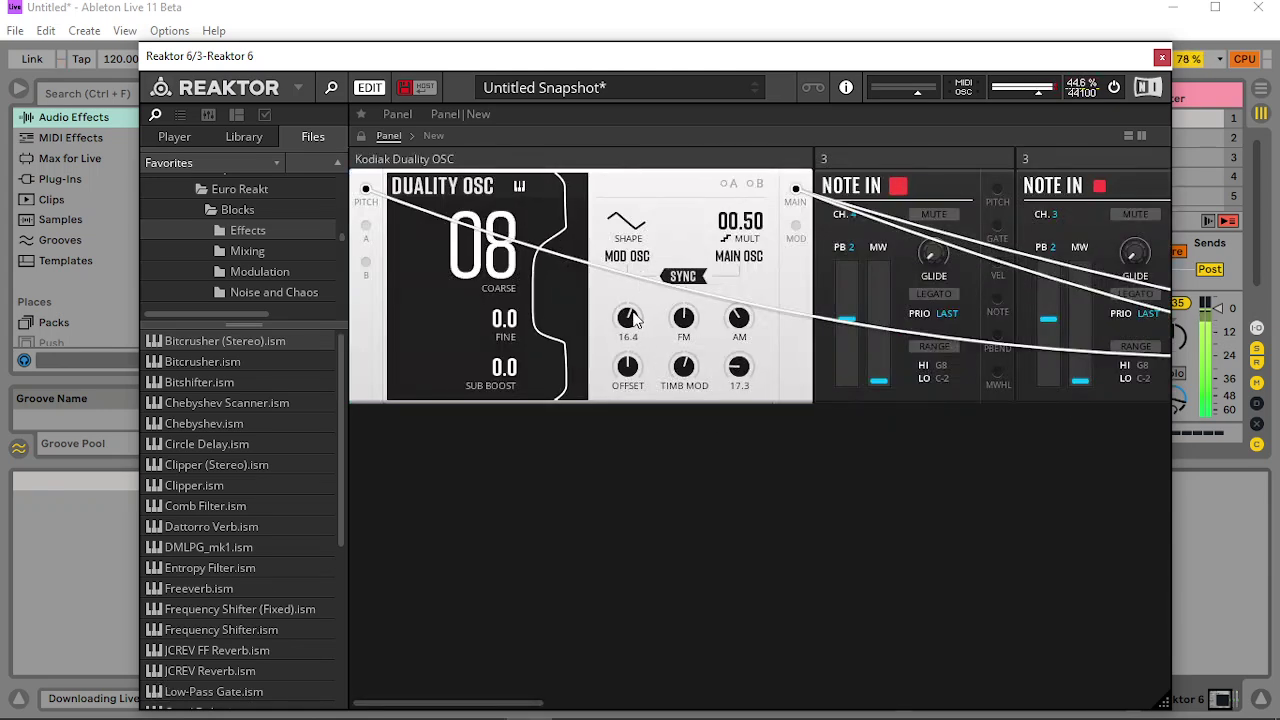
left_click_drag(506, 700, 885, 710)
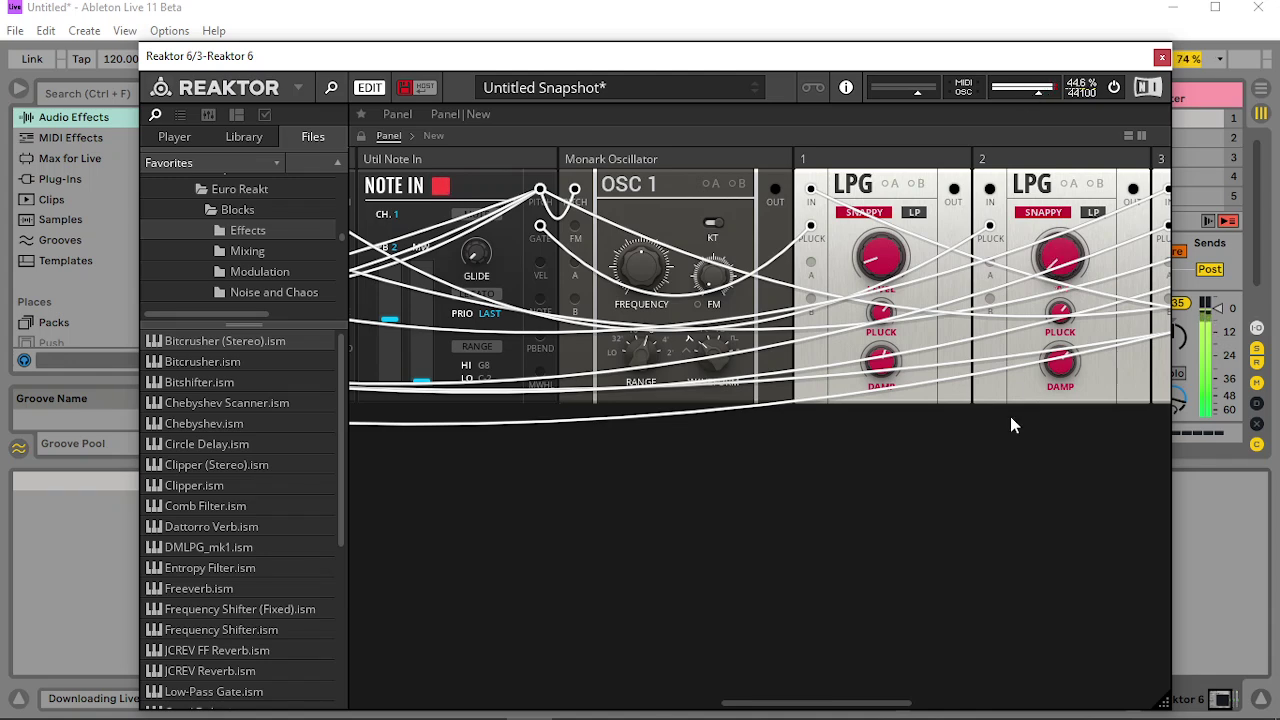
left_click_drag(902, 706, 960, 706)
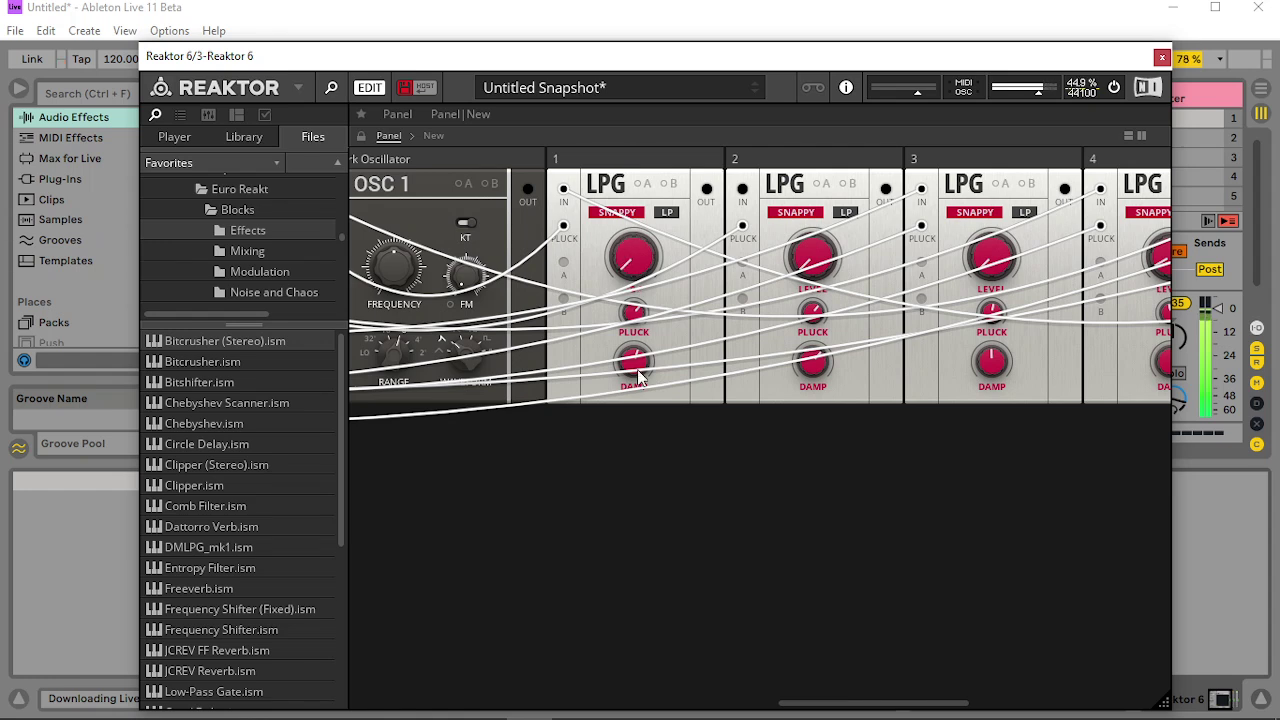
left_click_drag(1007, 278, 971, 151)
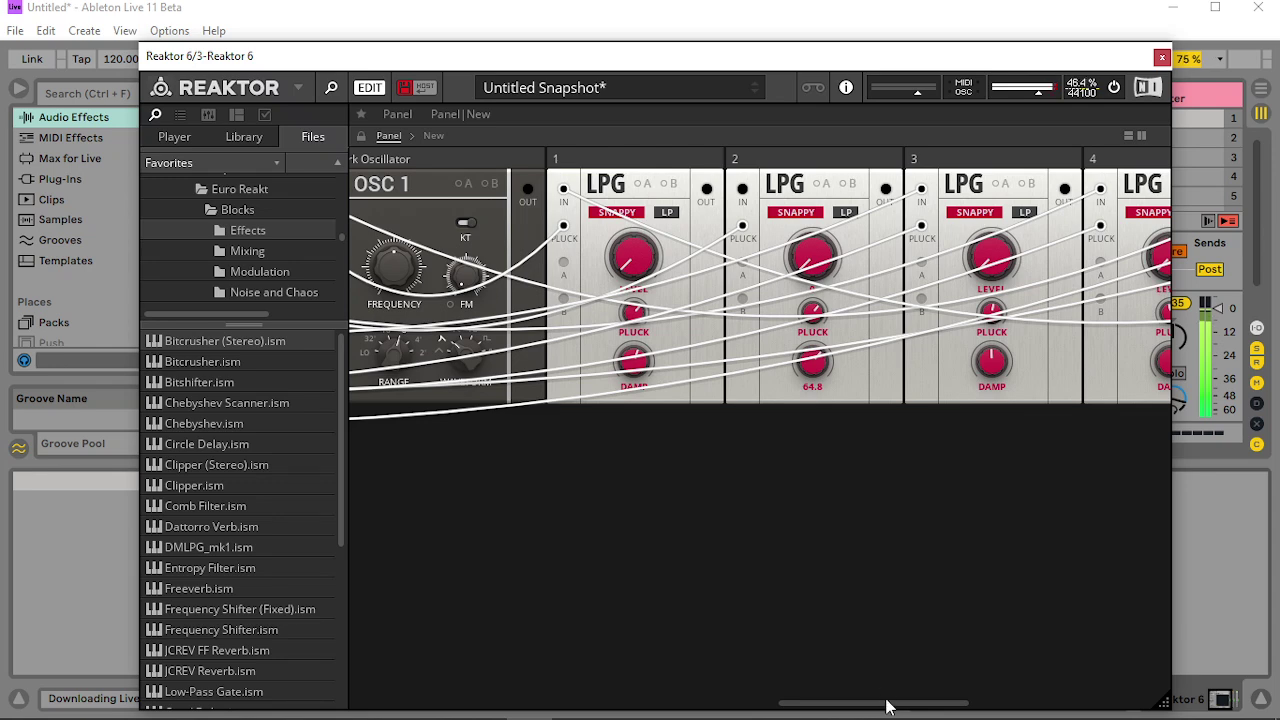
Step: Lower the pulse width of the Multiwave OSC beside OSC 5
left_click_drag(890, 710, 683, 706)
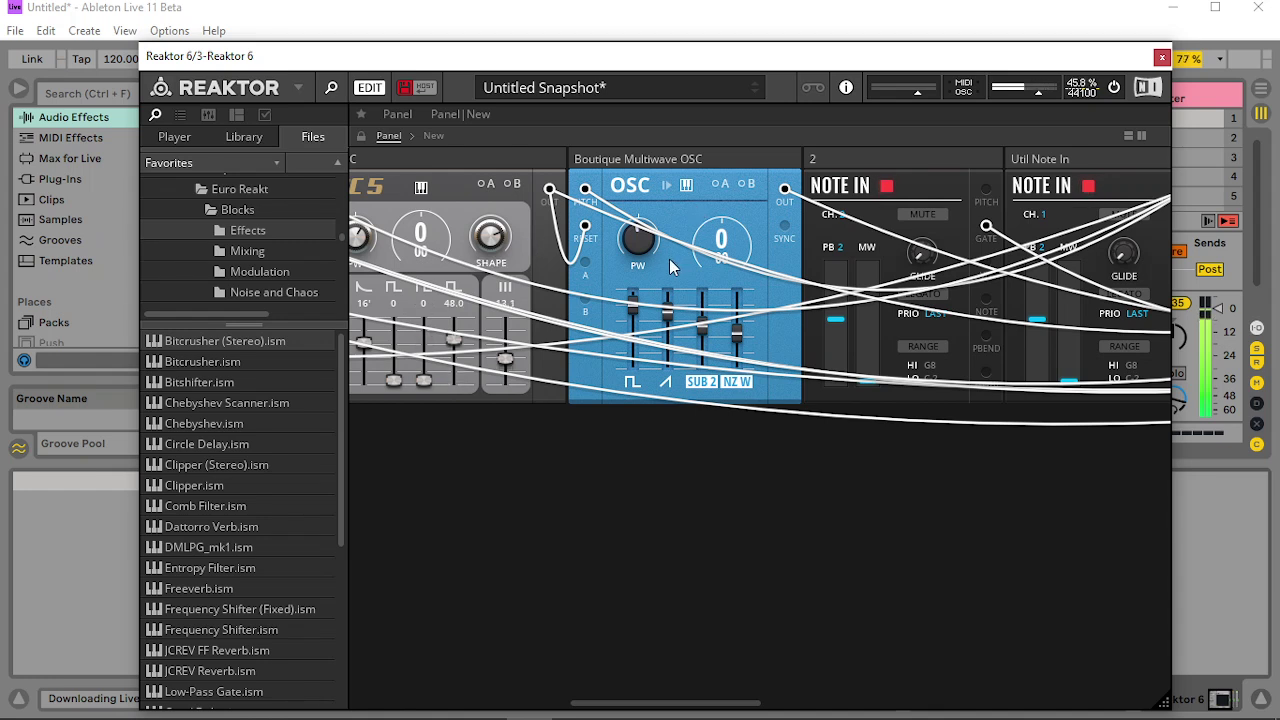
left_click_drag(641, 240, 651, 288)
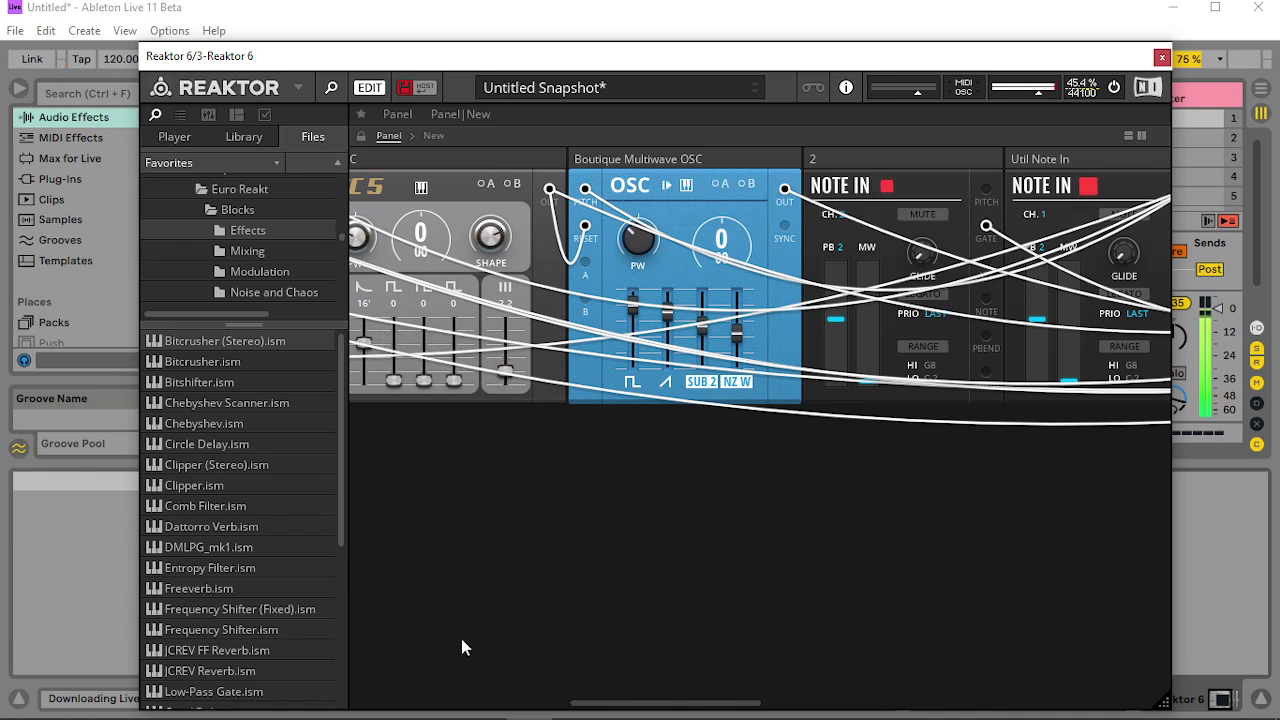
Step: Set the Duality OSC's AM to about -3.9 and its Timbre Mod to 24.9
left_click_drag(720, 703, 410, 708)
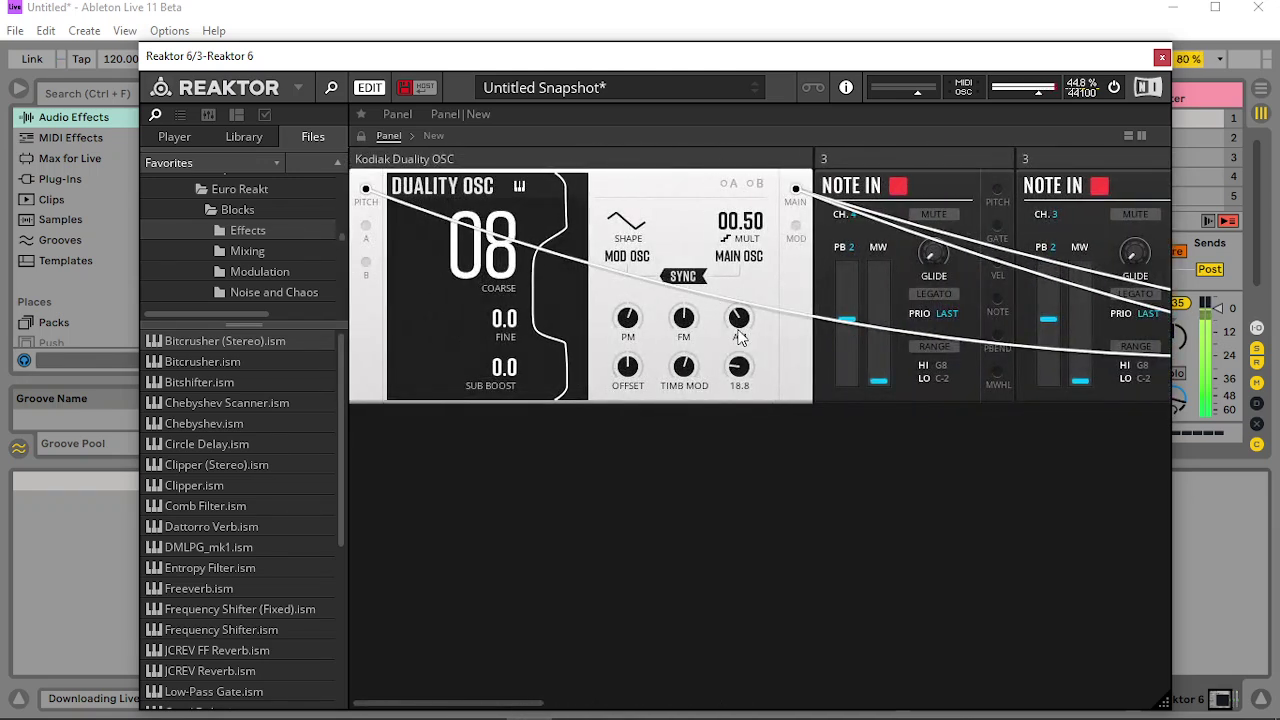
left_click_drag(739, 326, 743, 300)
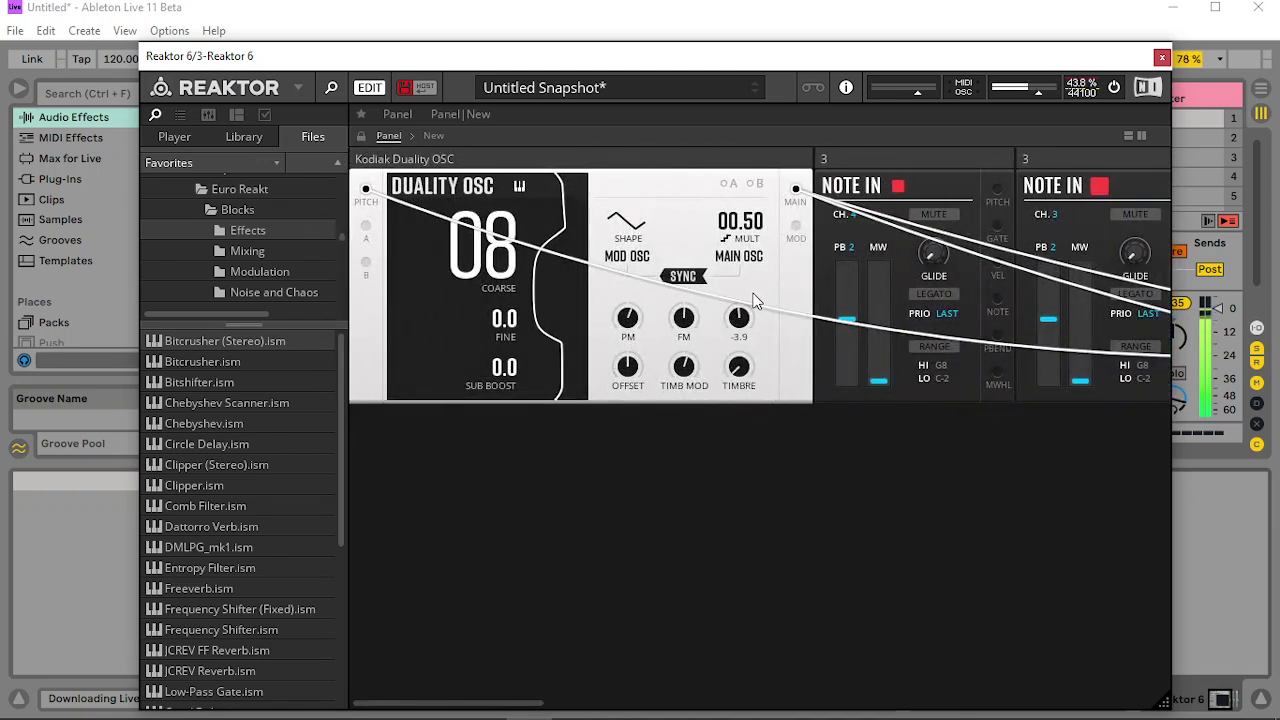
left_click_drag(749, 380, 737, 357)
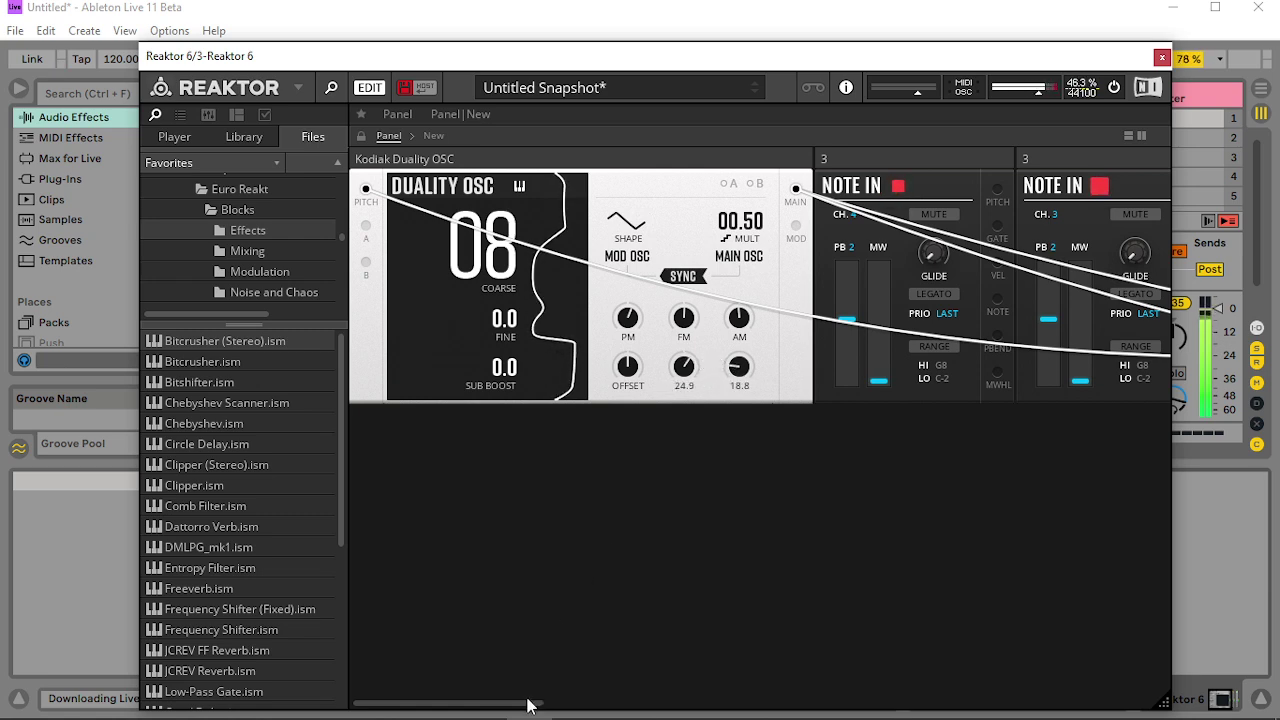
Step: Raise the pulse wave level of the Multiwave OSC beside the Crossfade
left_click_drag(529, 701, 1042, 698)
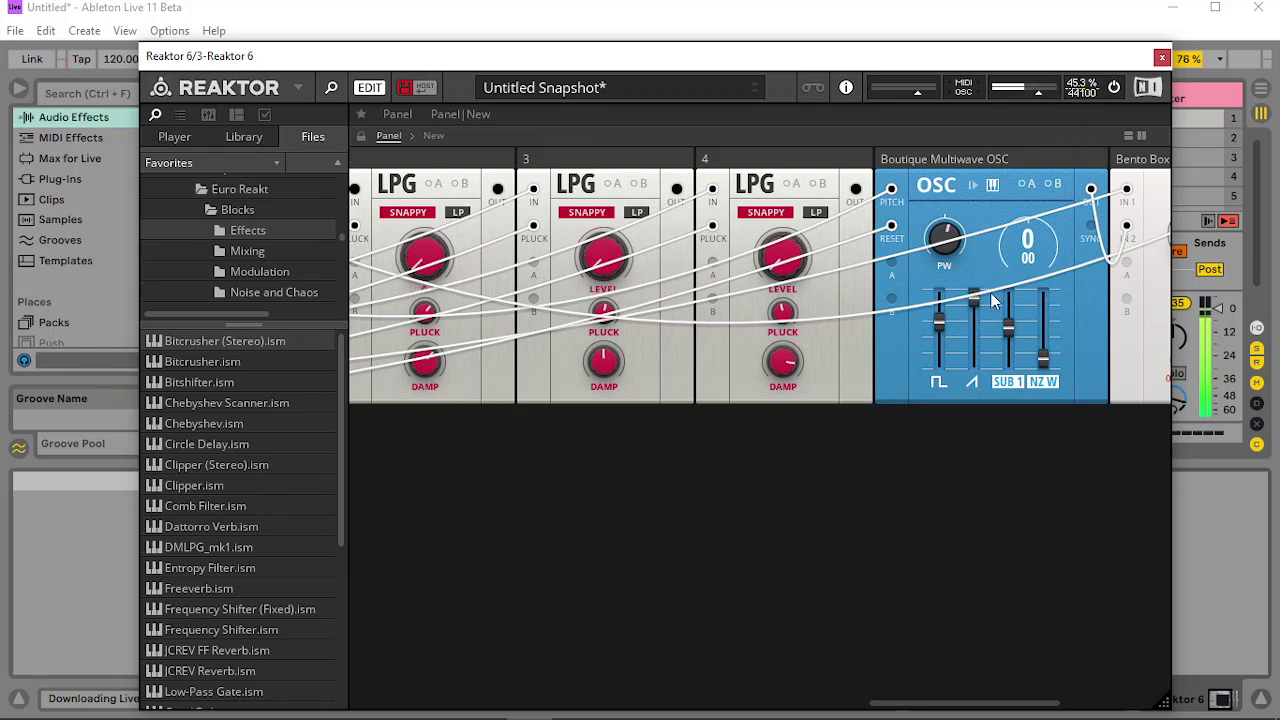
left_click_drag(945, 302, 949, 274)
Step: Set the Duality OSC's AM amount to 6.2
left_click_drag(955, 706, 652, 600)
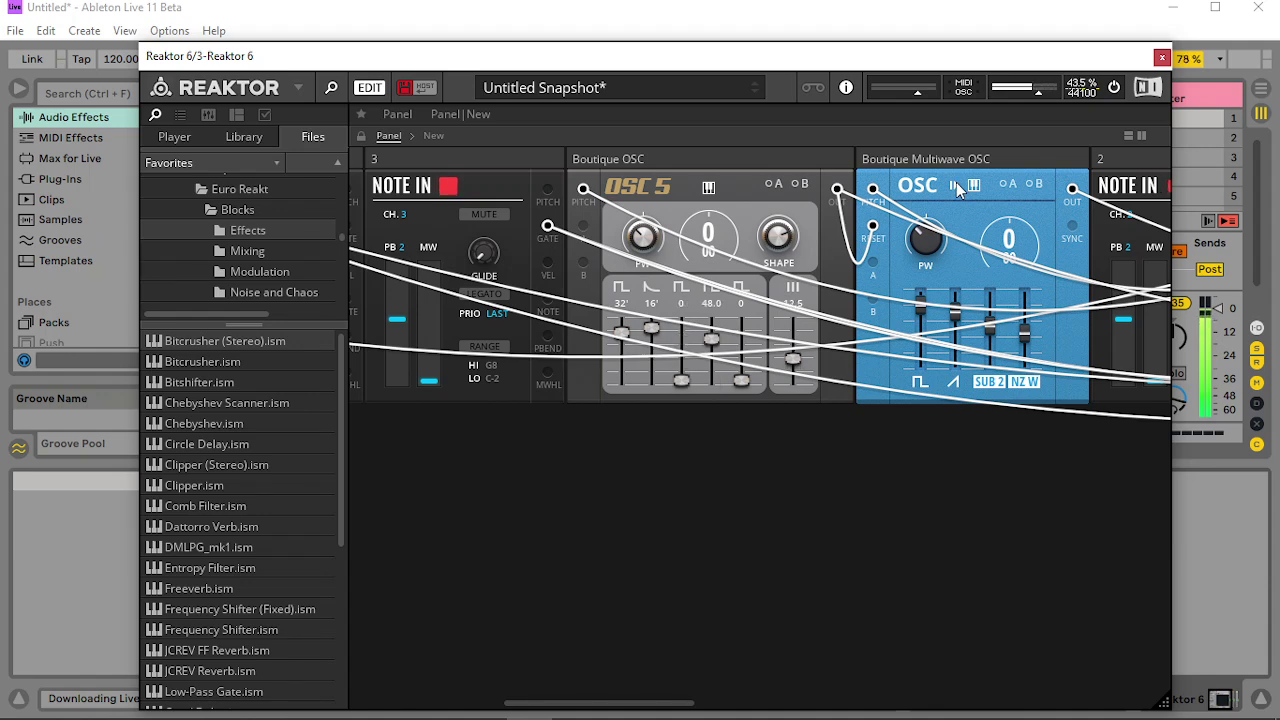
left_click_drag(600, 703, 450, 703)
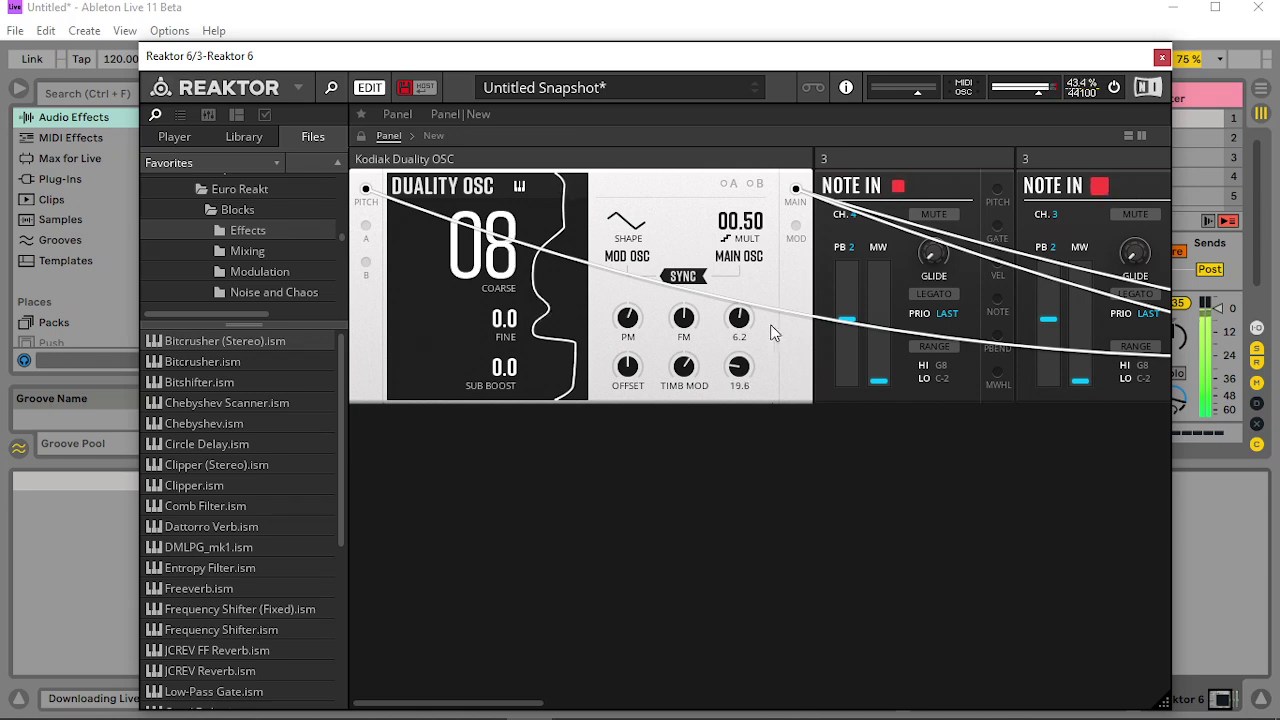
Step: On the Multiwave OSC beside OSC 5, set the sawtooth level to about 64.1 and raise the Sub 2 level
left_click_drag(529, 709, 720, 704)
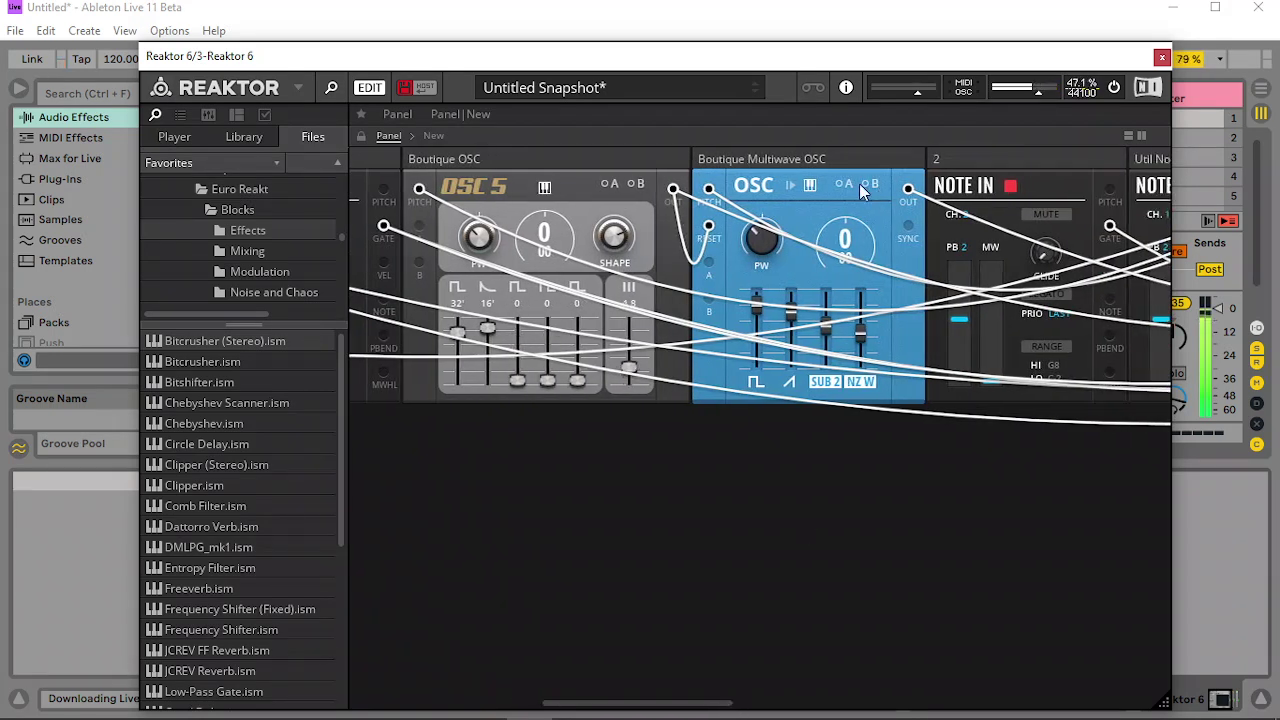
left_click_drag(790, 312, 800, 259)
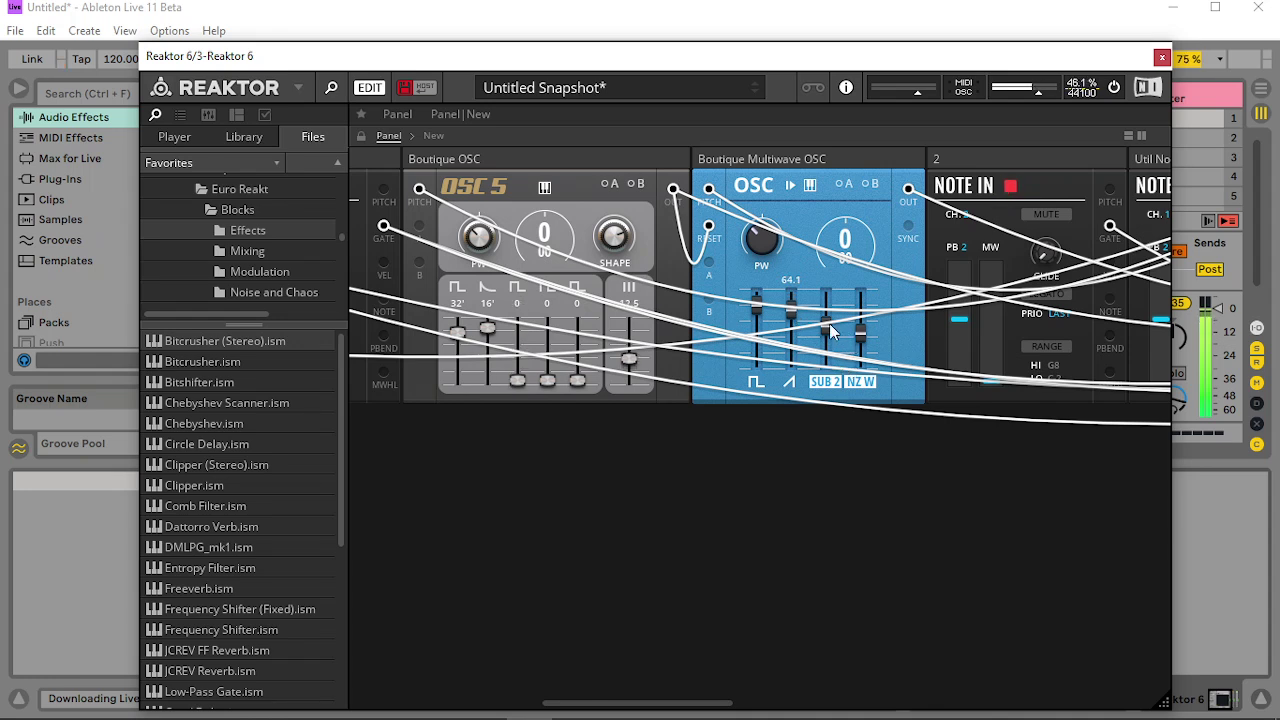
left_click_drag(829, 323, 838, 255)
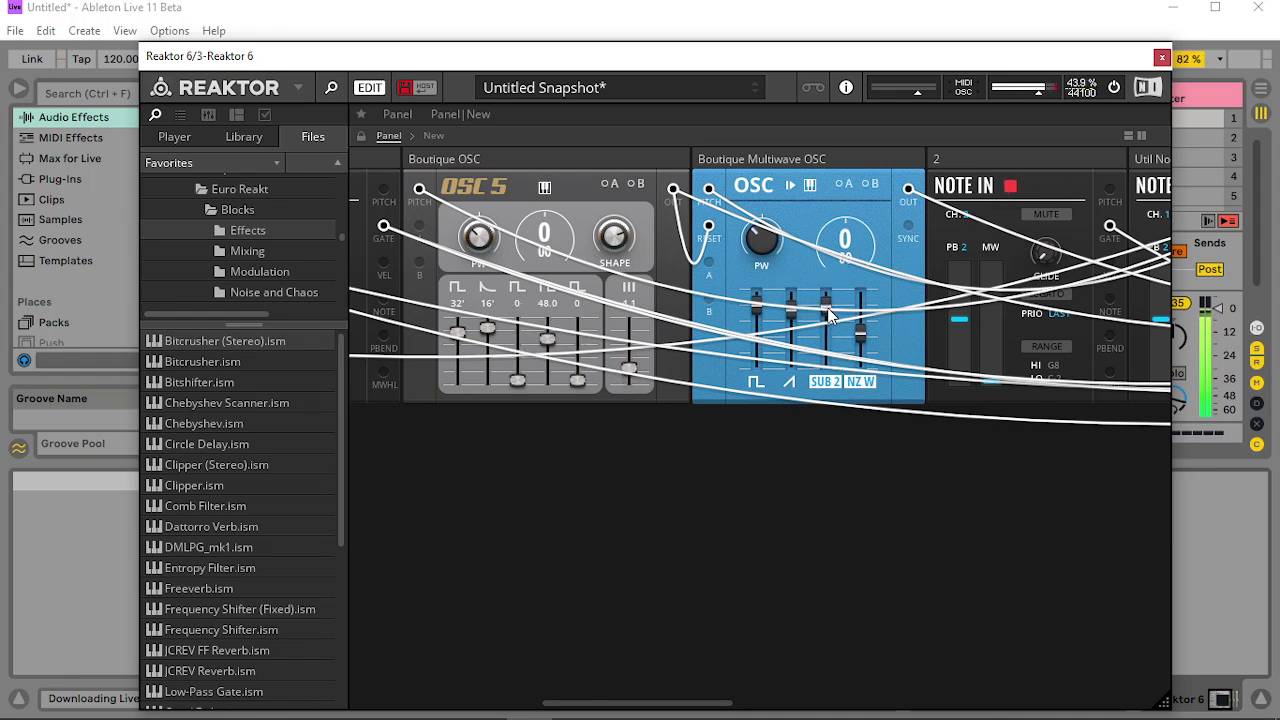
left_click_drag(826, 318, 825, 314)
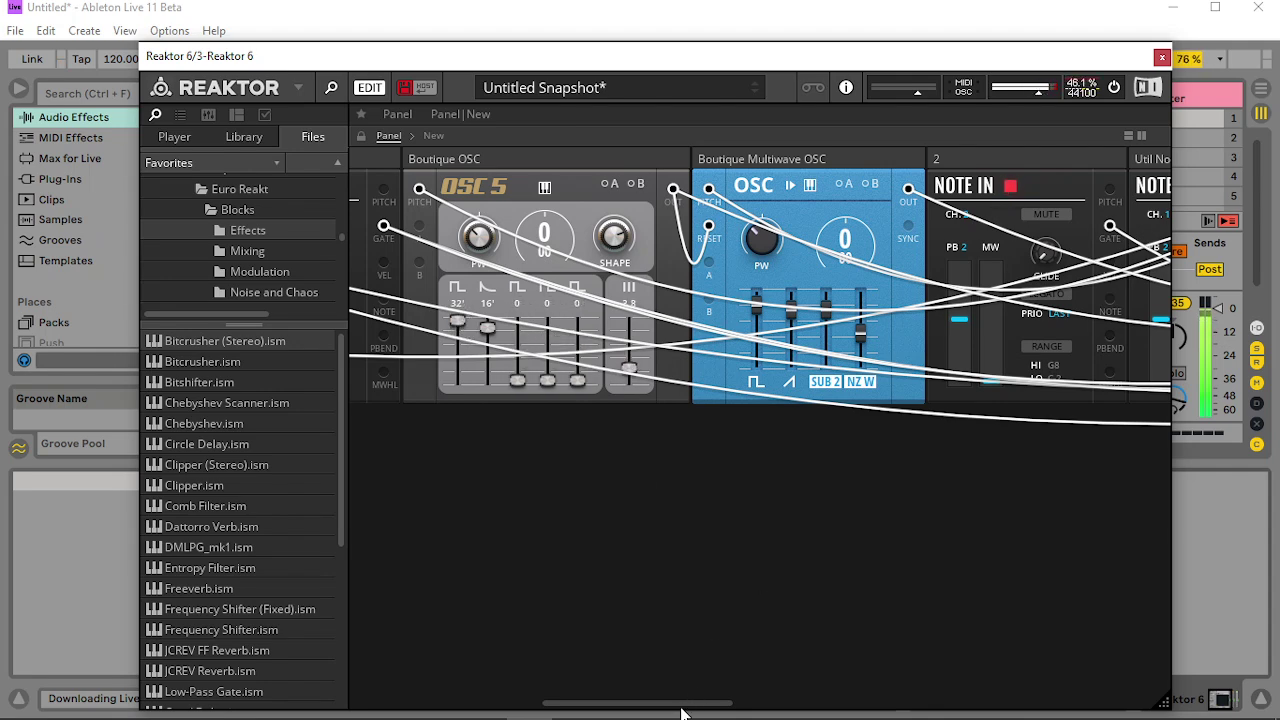
Step: Turn up the Level of LPG 3
left_click_drag(690, 705, 926, 707)
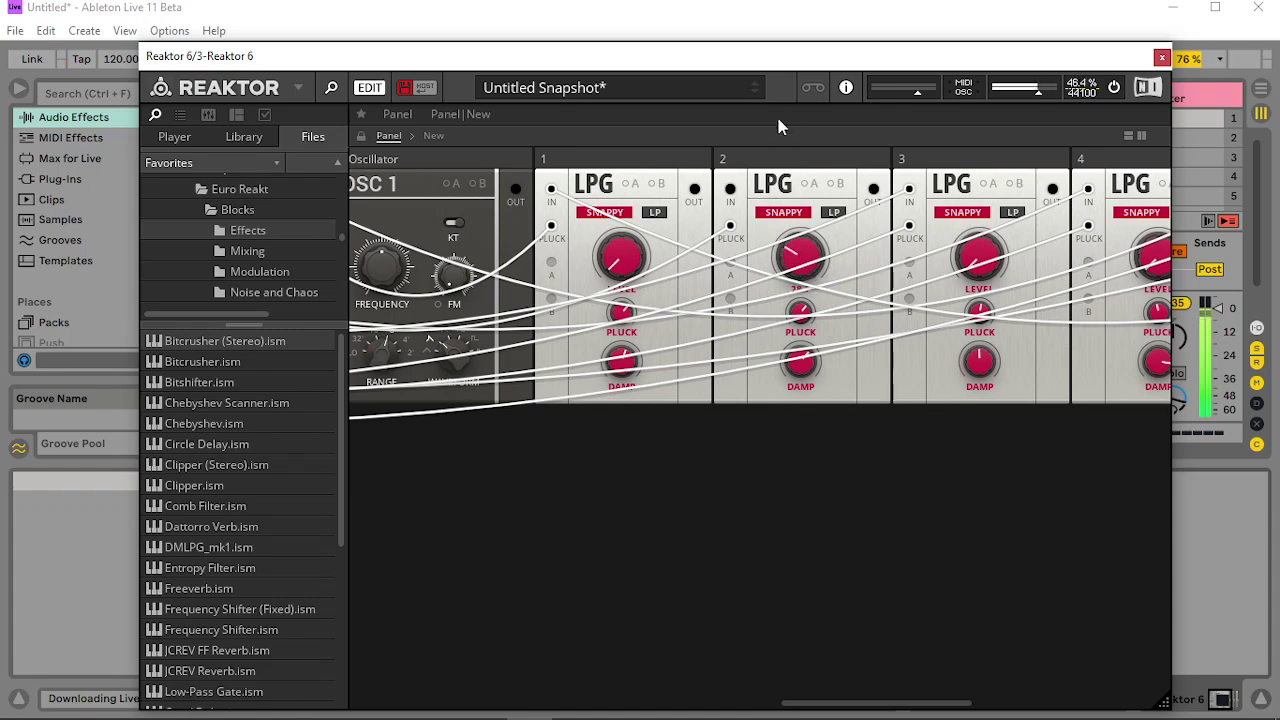
left_click_drag(985, 273, 962, 83)
Step: On the Multiwave OSC beside the Crossfade, set the Sub 1 level to 51.1 and the pulse wave level to 59.8
left_click_drag(918, 710, 1020, 703)
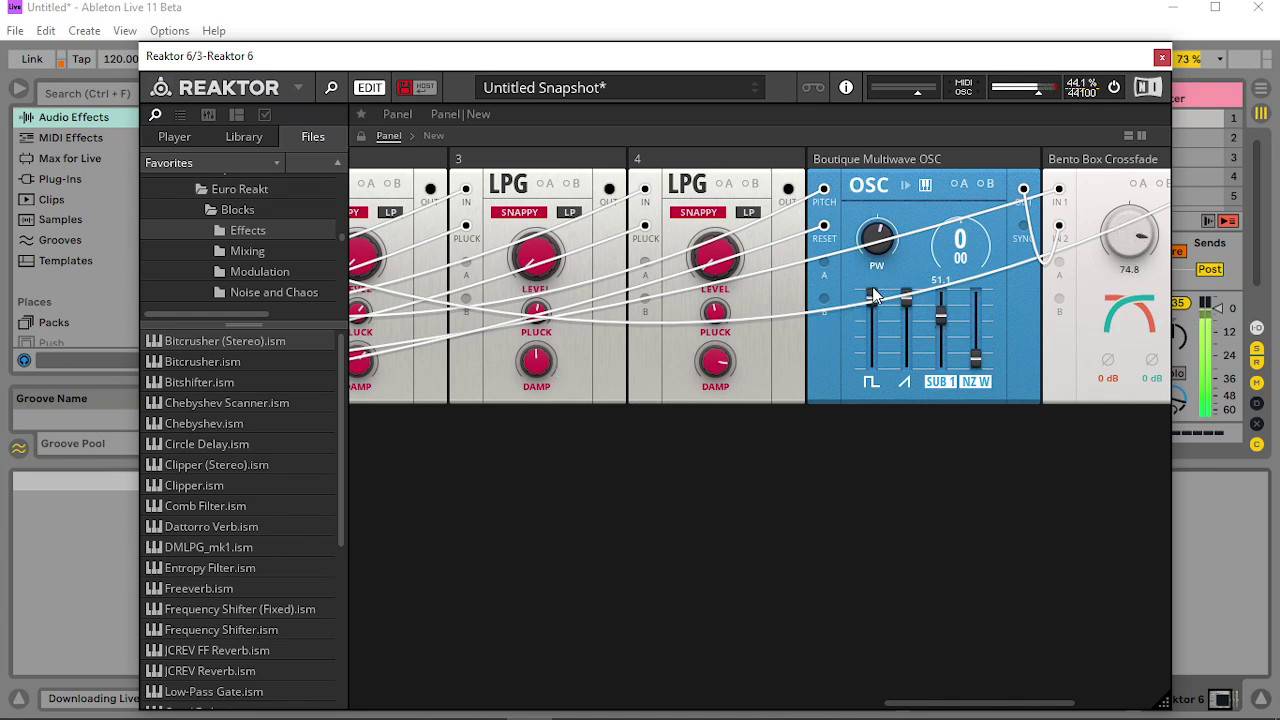
left_click_drag(873, 295, 882, 352)
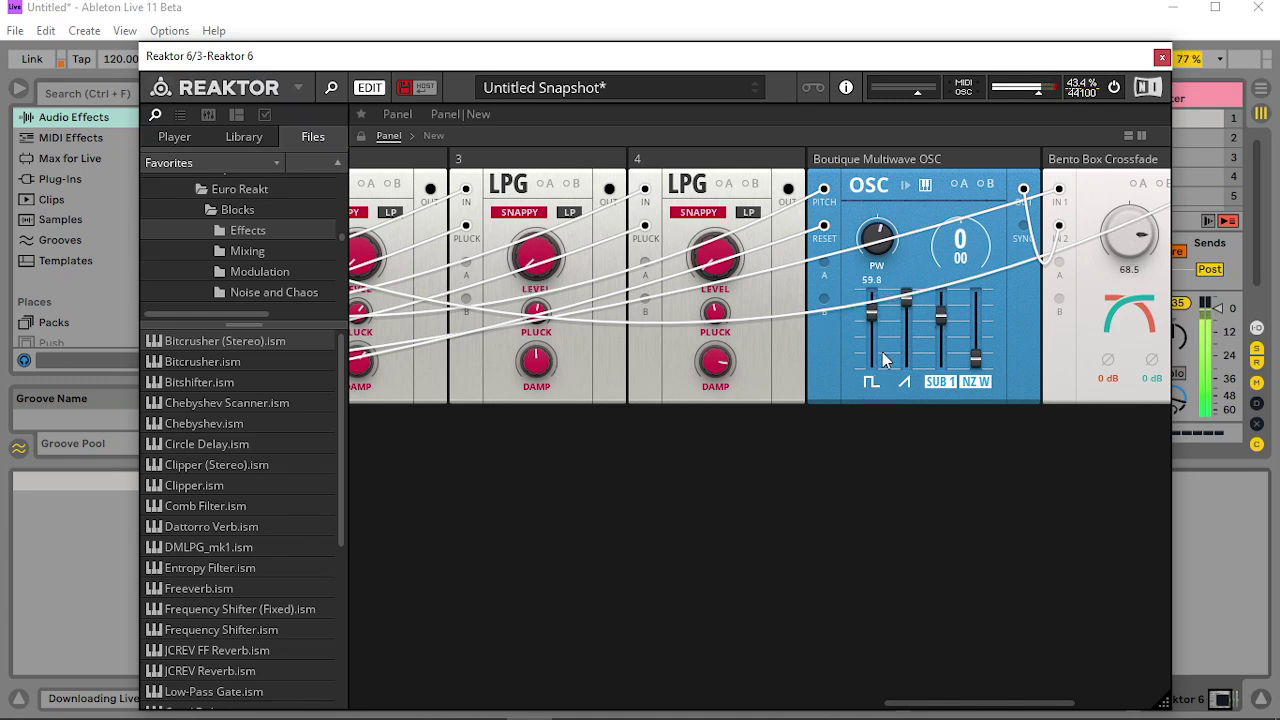
Step: Raise the Level of LPG 3 again
left_click_drag(556, 278, 581, 116)
left_click_drag(1008, 710, 1130, 698)
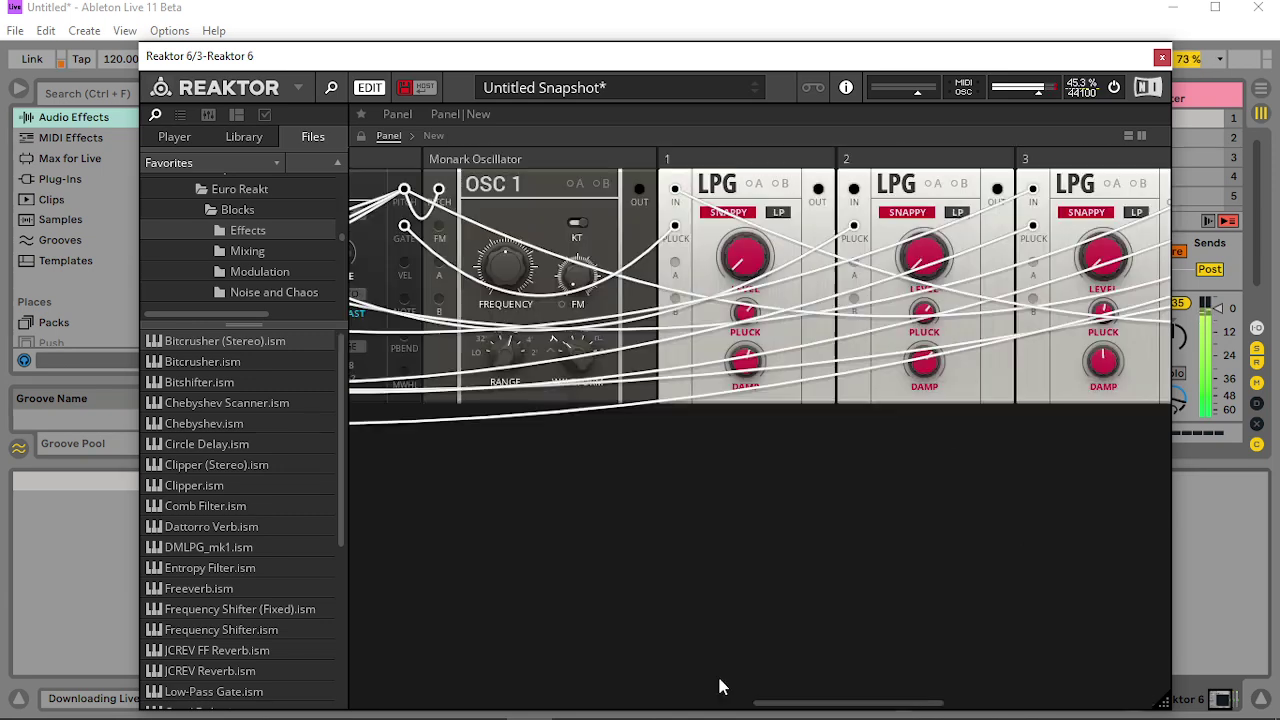
Step: Readjust the Duality OSC's AM, Timbre Mod and PM amounts
left_click_drag(719, 680, 426, 655)
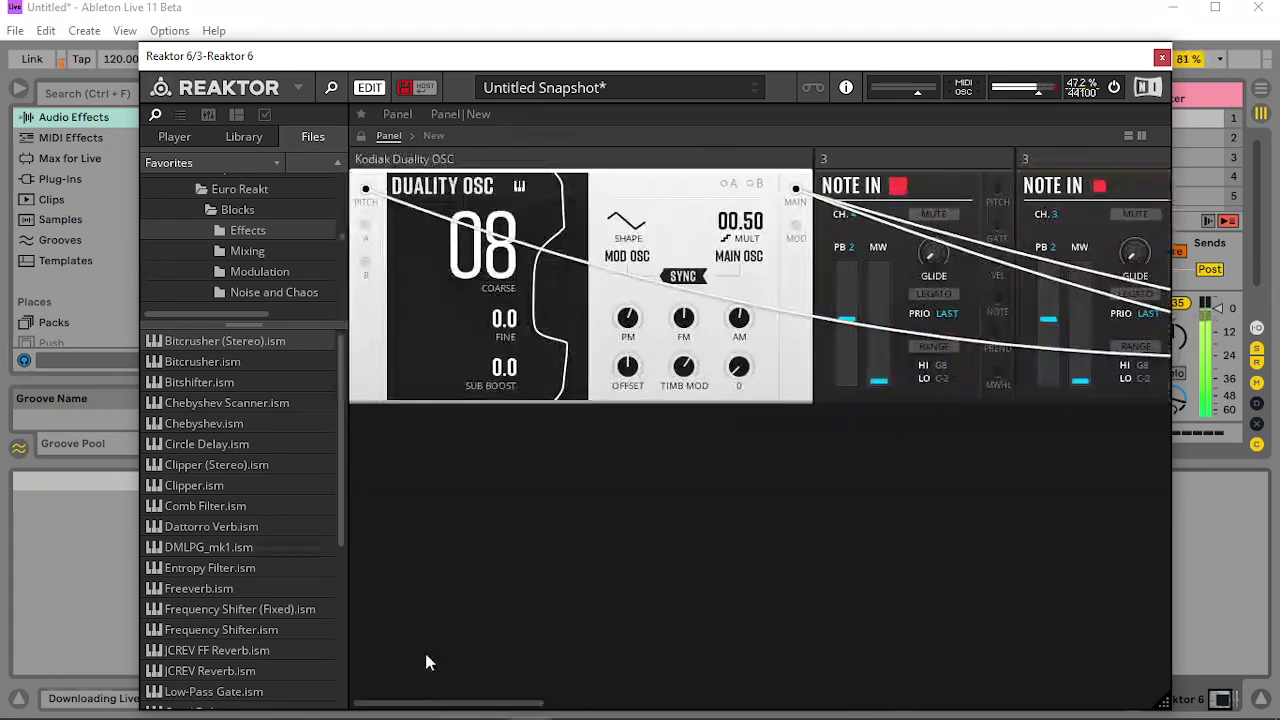
left_click_drag(740, 316, 672, 406)
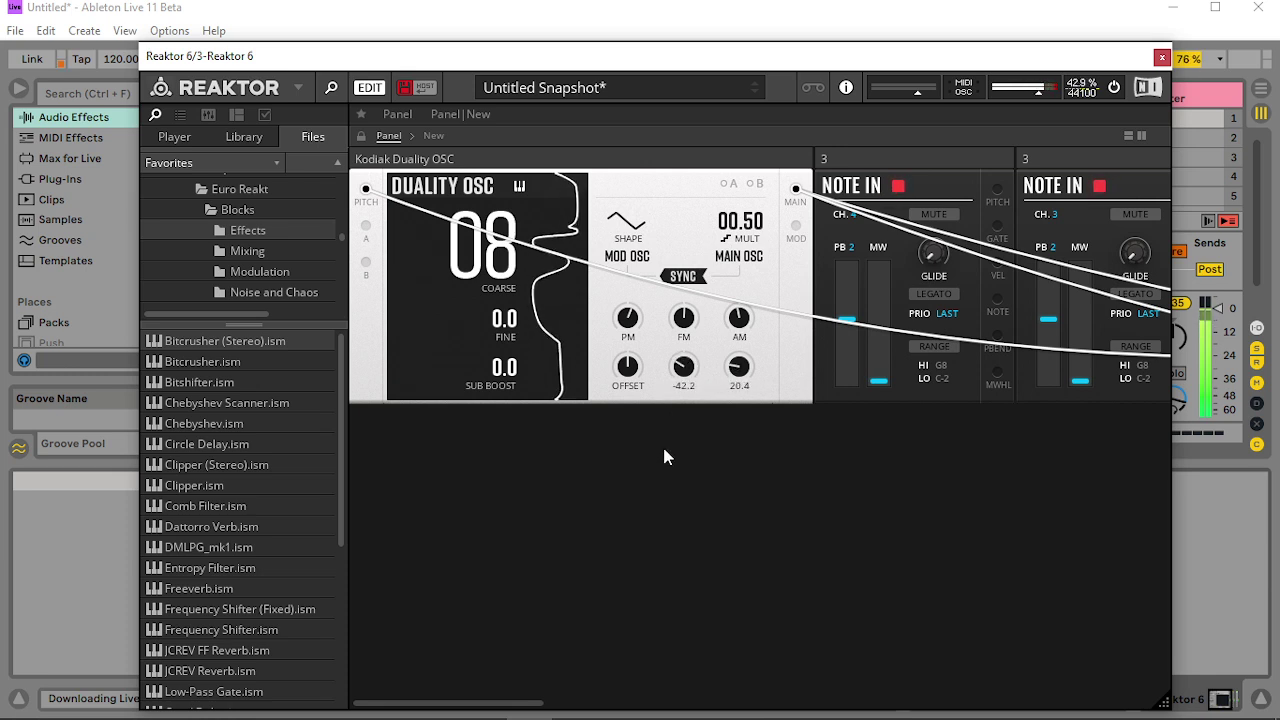
left_click_drag(671, 424, 684, 379)
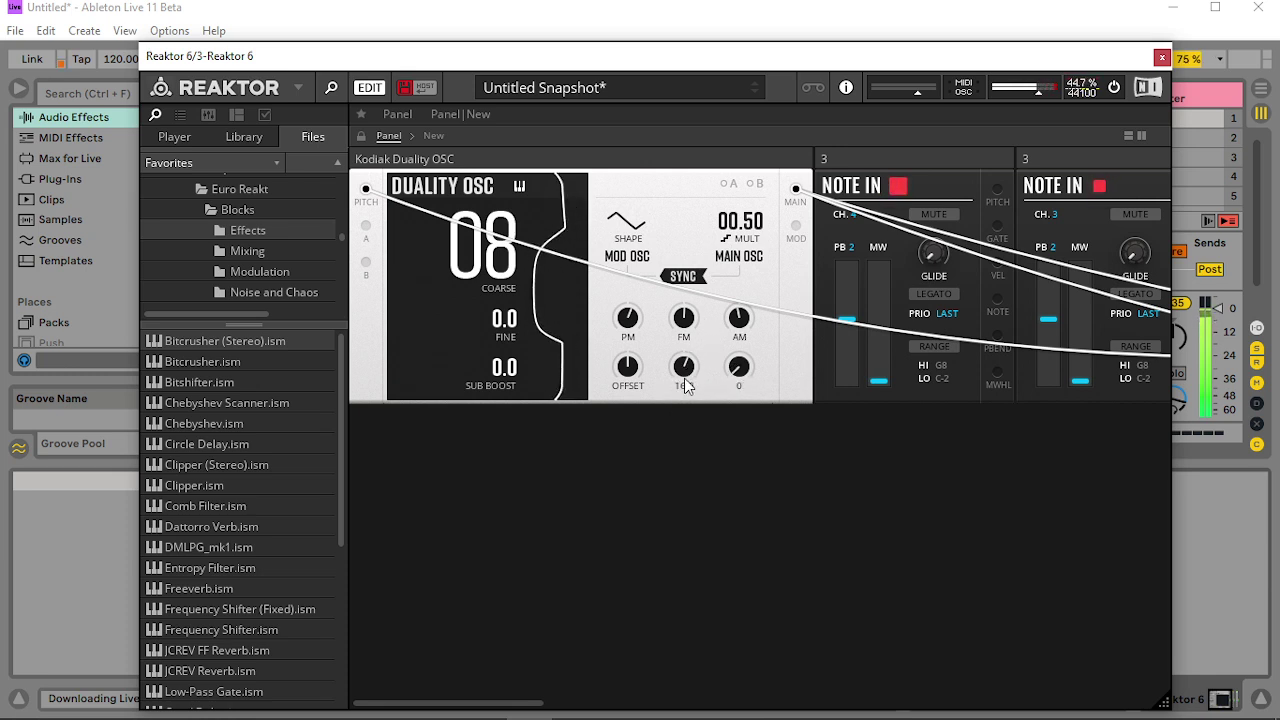
left_click_drag(628, 320, 654, 385)
left_click_drag(523, 702, 1003, 703)
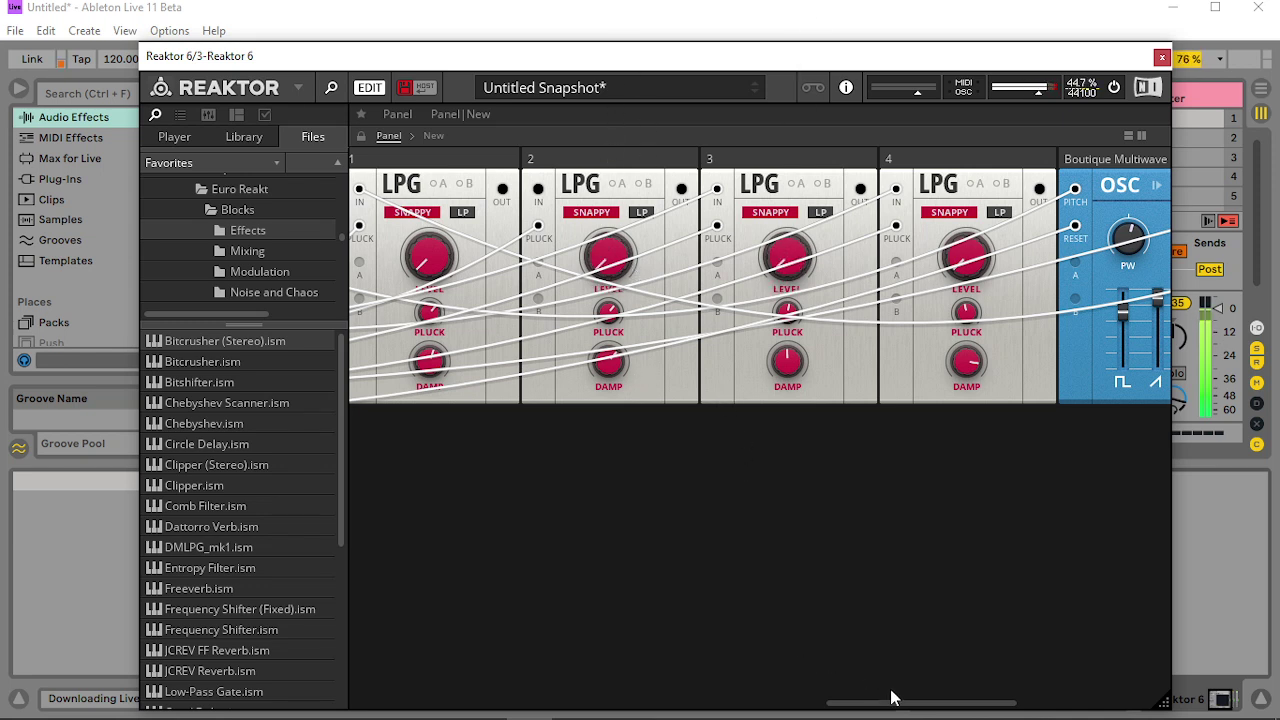
Step: Set the Damp of LPG 3 to 88.2 and the Timbre block's Shape to 22.2
left_click_drag(898, 708, 878, 709)
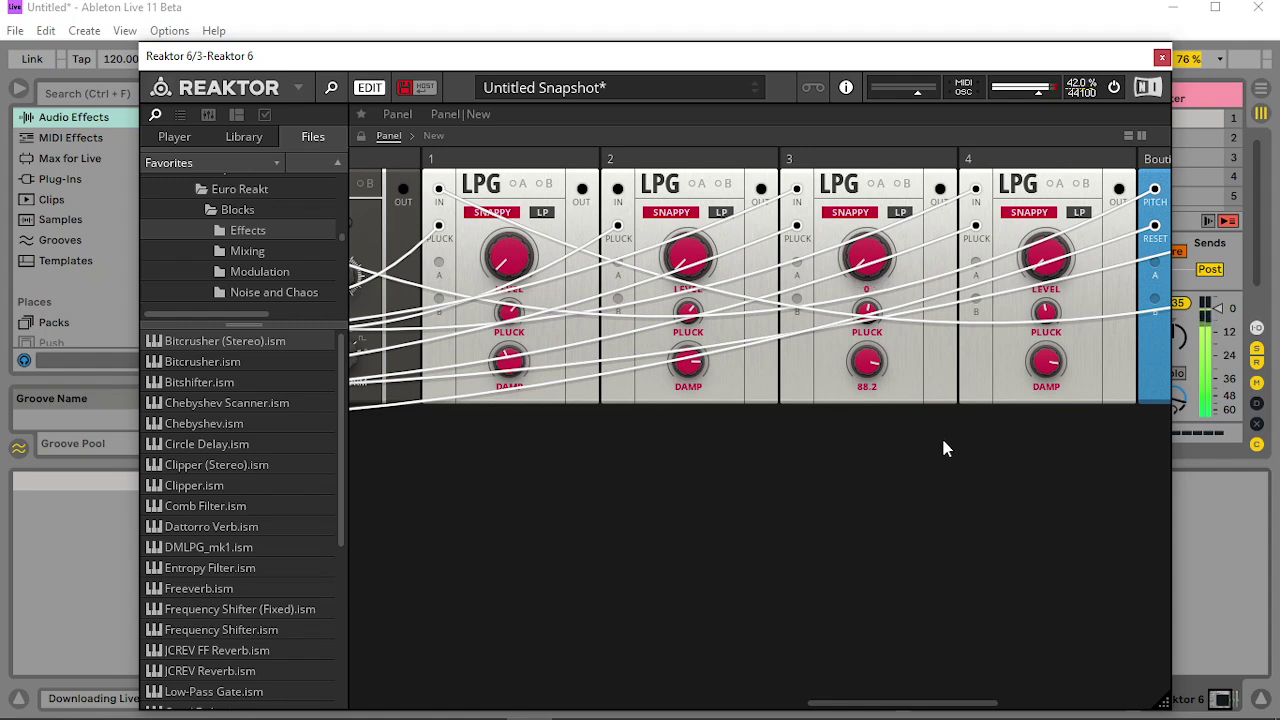
left_click_drag(958, 709, 1076, 705)
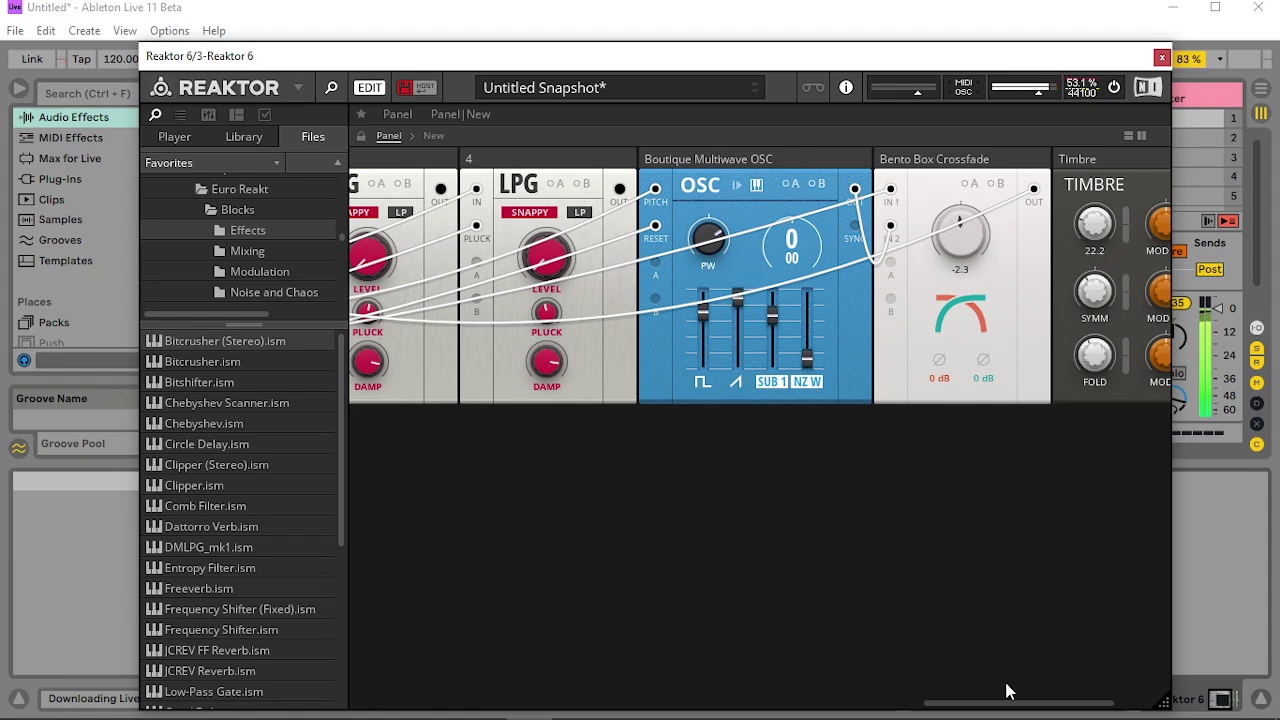
Step: Set the Duality OSC's PM amount to -7.8 and raise its AM amount
left_click_drag(1020, 704, 447, 704)
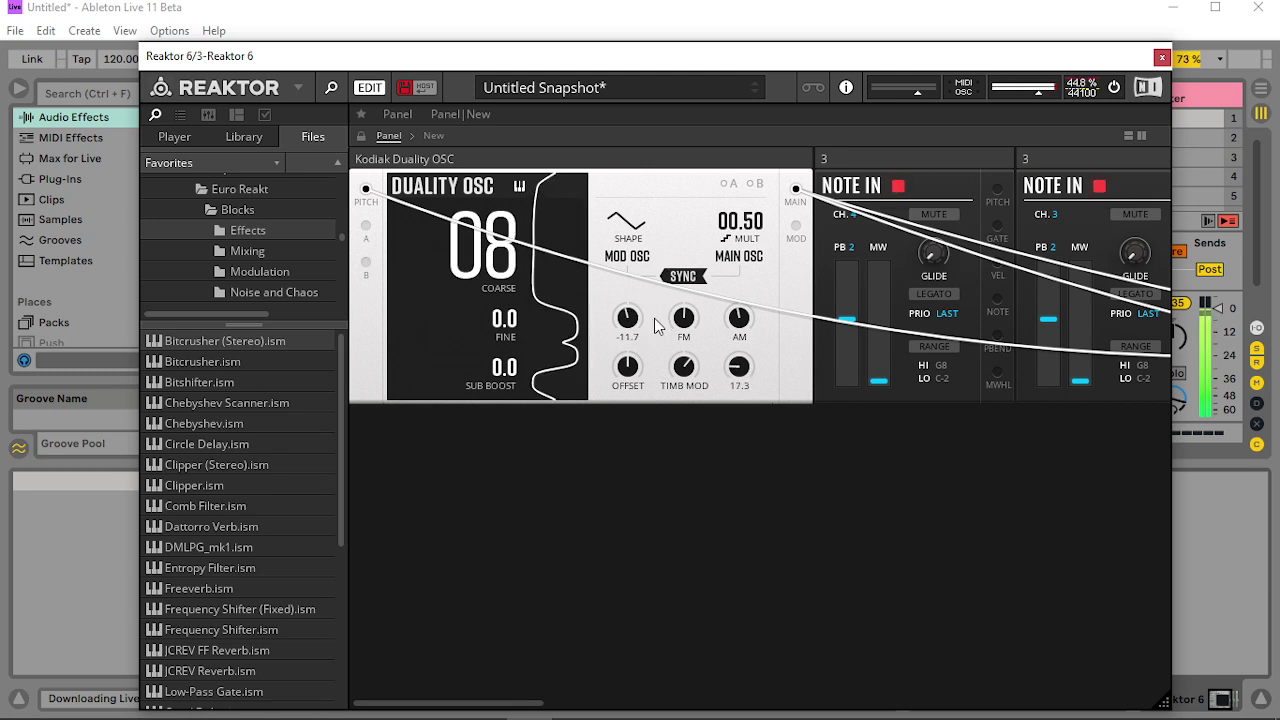
left_click_drag(548, 701, 1018, 657)
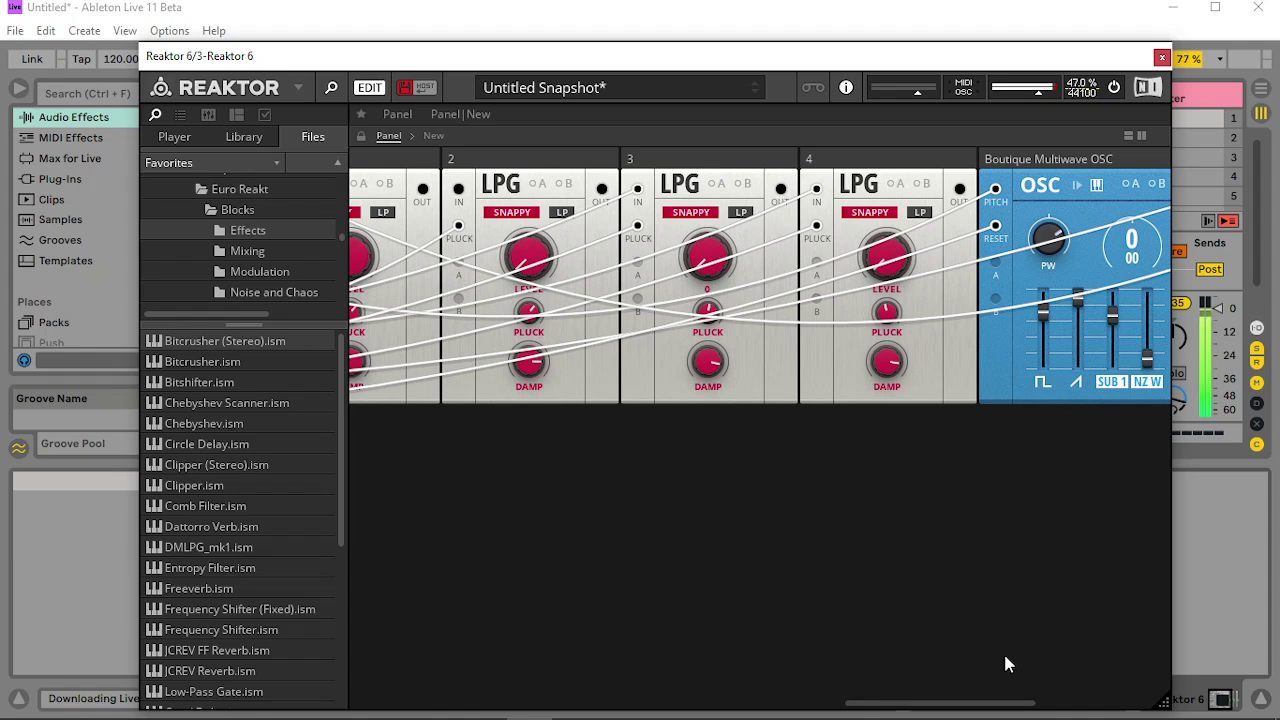
left_click_drag(859, 704, 356, 700)
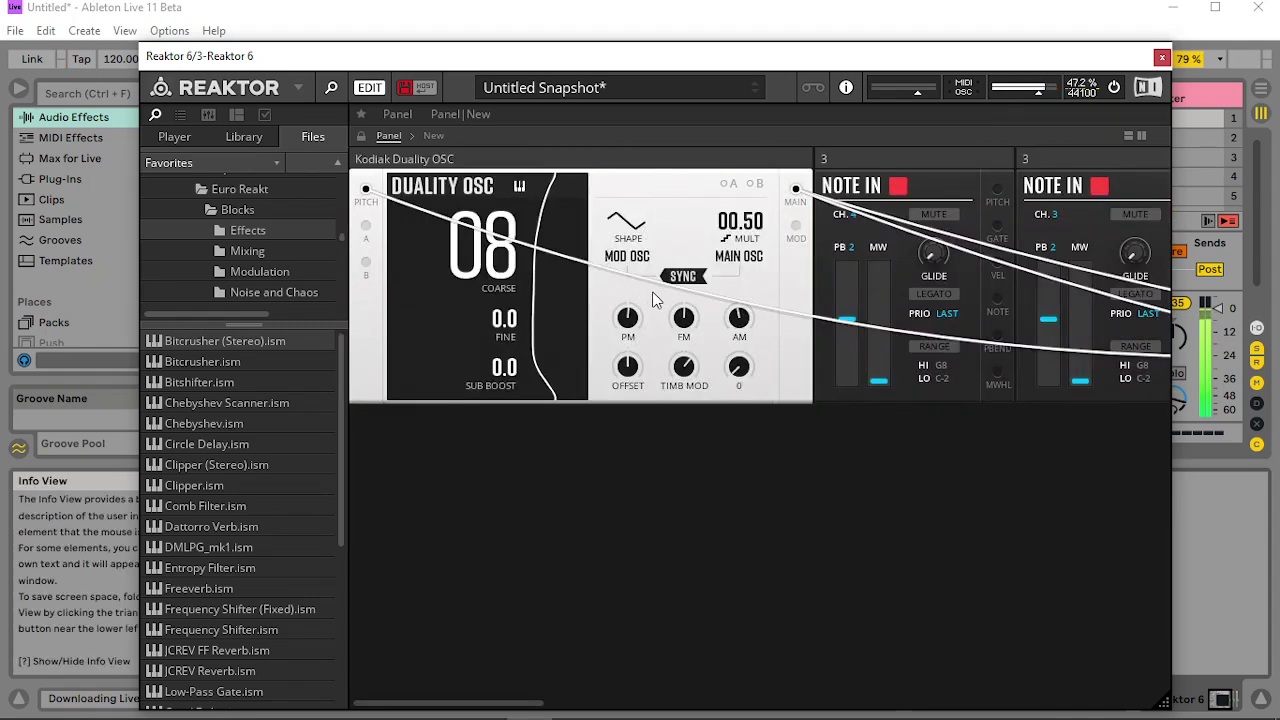
mouse_move(628, 319)
left_mouse_down()
mouse_move(623, 408)
mouse_move(639, 330)
left_mouse_up()
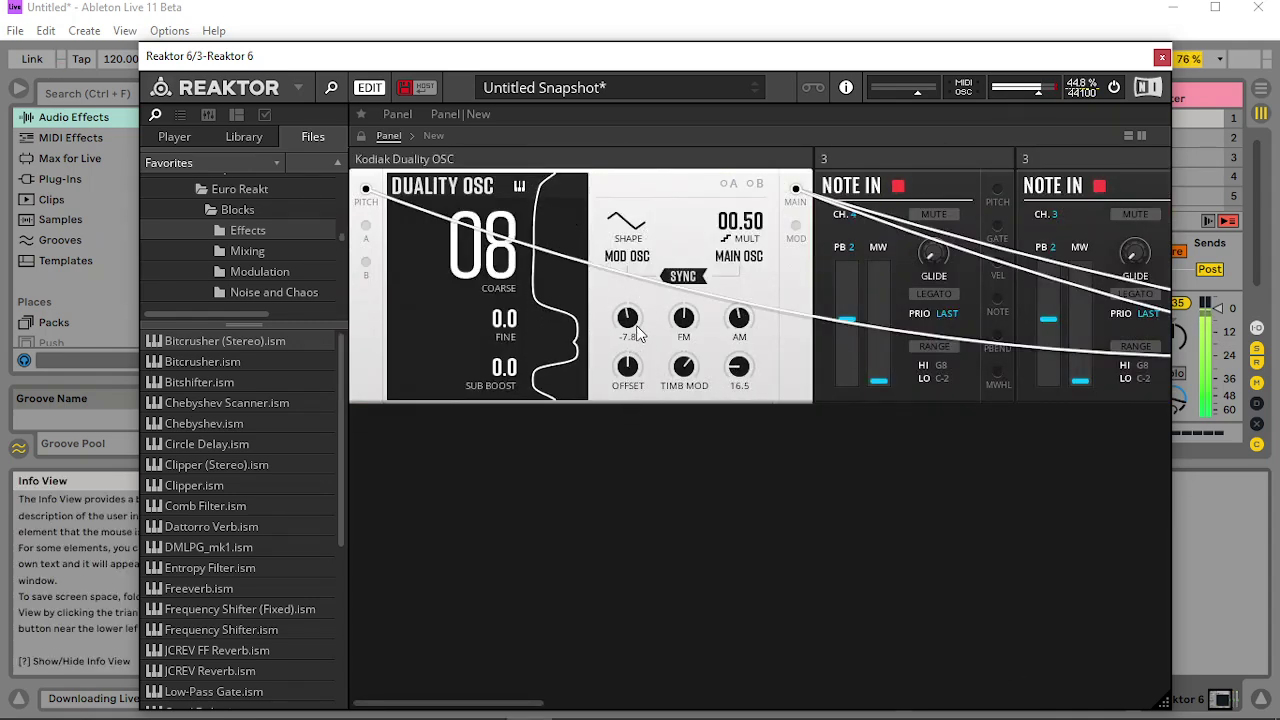
left_click_drag(738, 326, 717, 283)
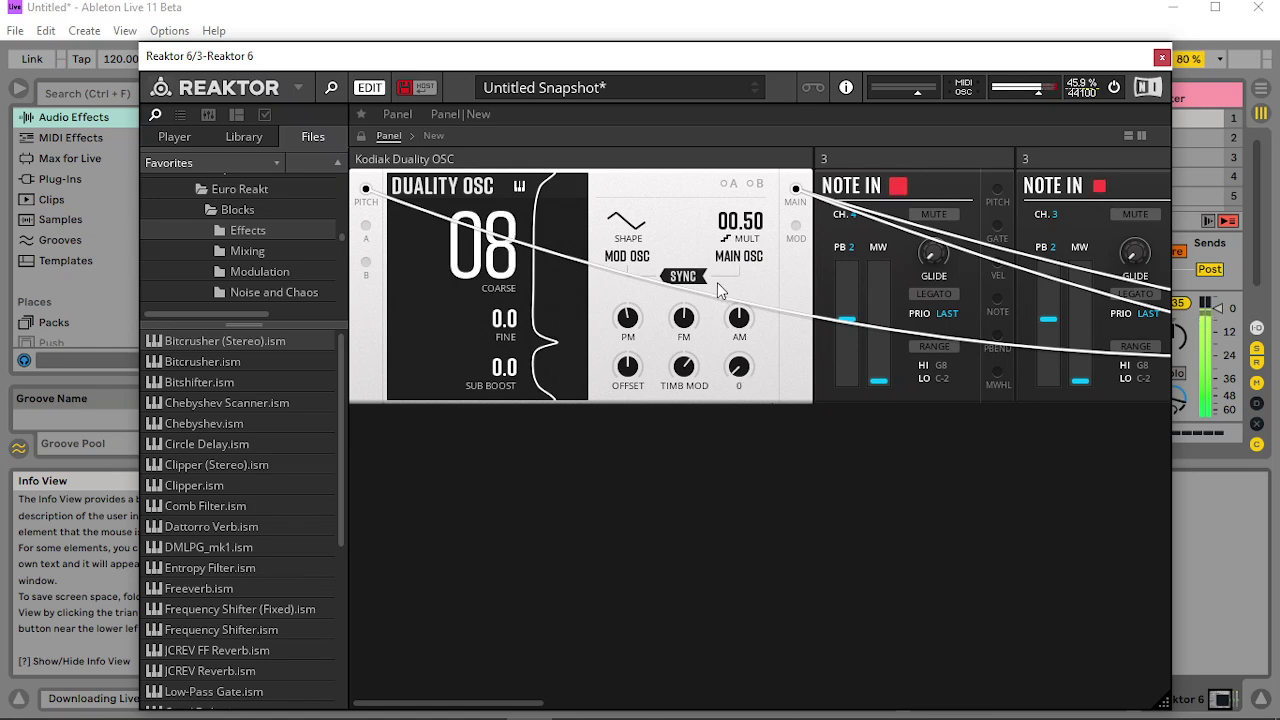
Step: Try the Duality OSC at Coarse 00, and OSC 5 at pitch 8 before resetting its pitch to 0
left_click_drag(506, 250, 517, 274)
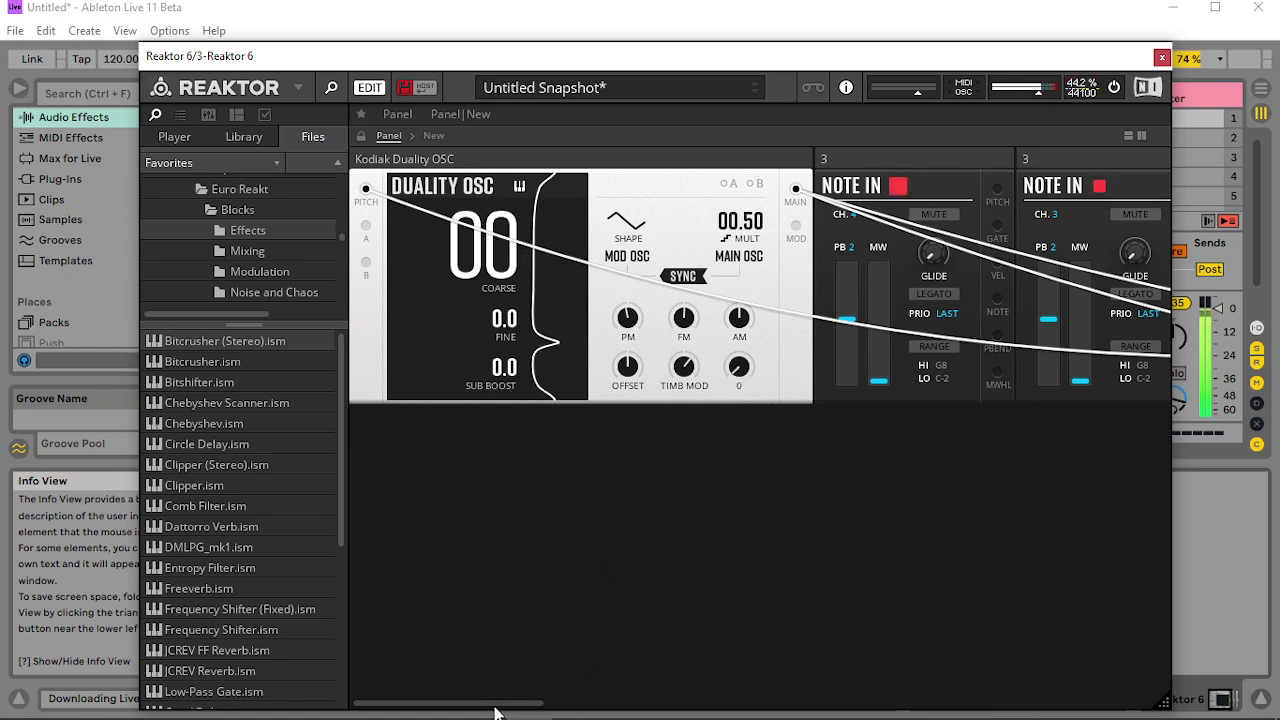
left_click_drag(500, 701, 686, 700)
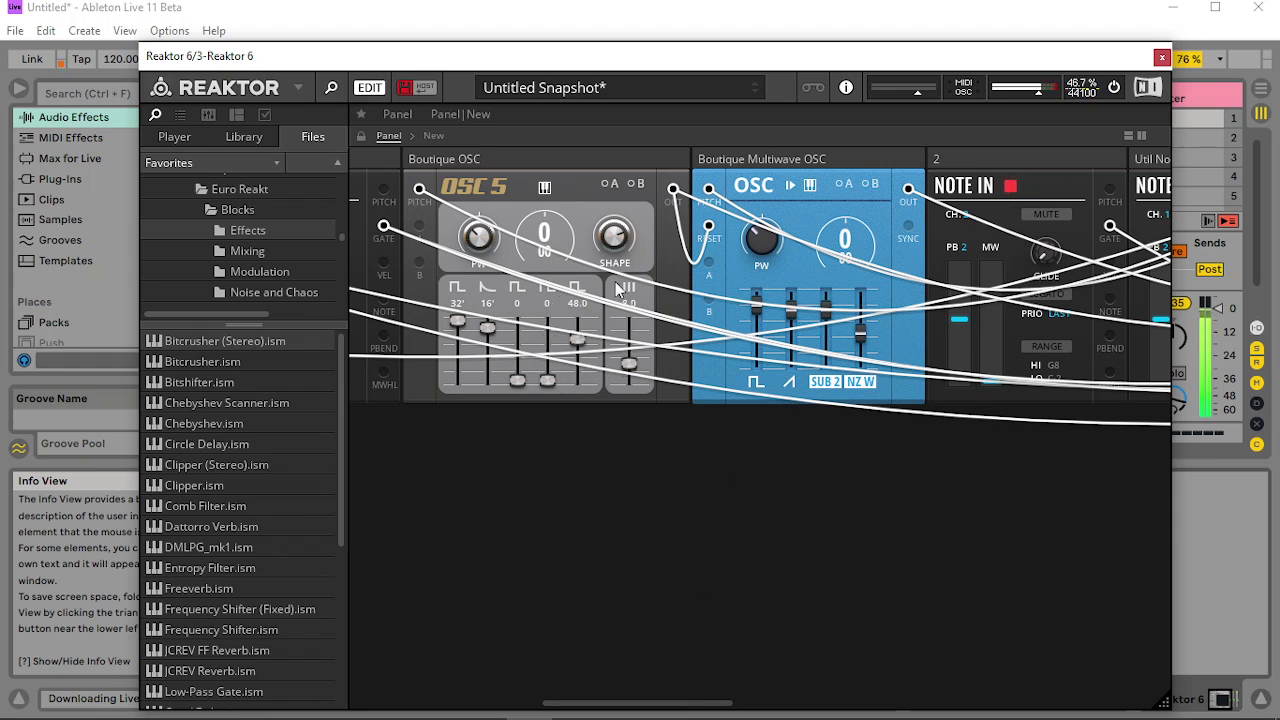
left_click_drag(553, 234, 570, 202)
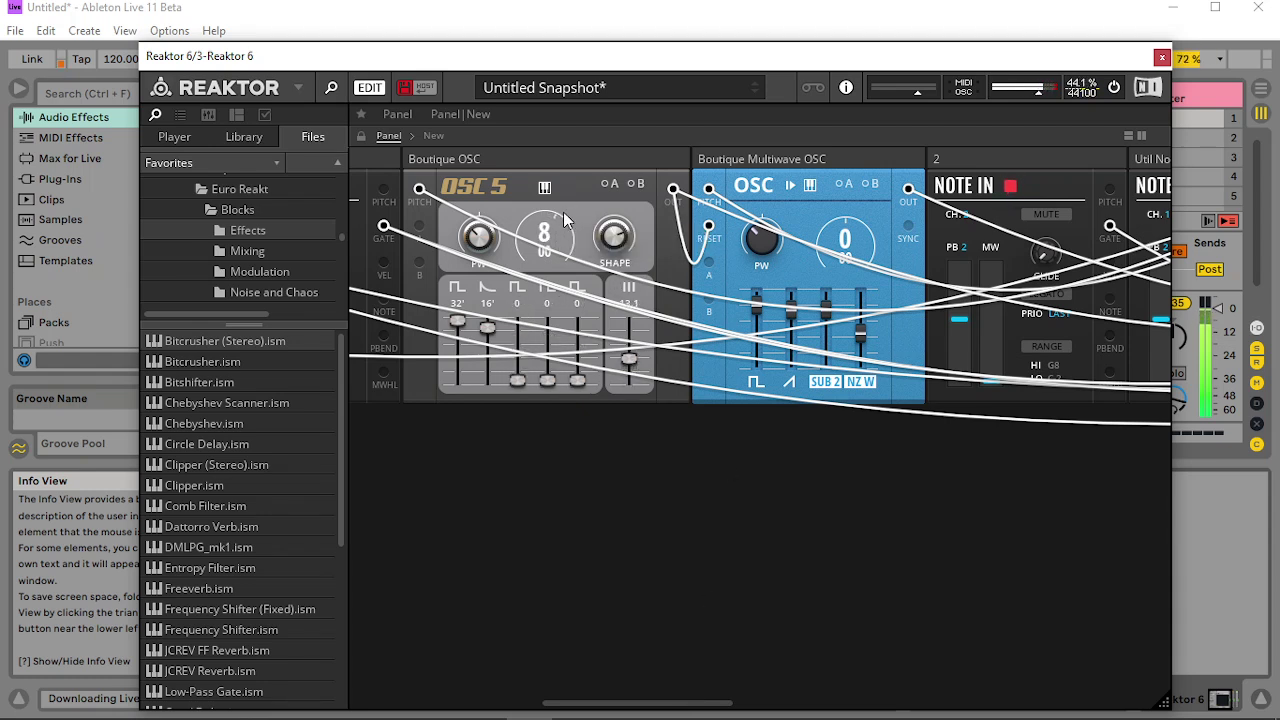
double_click(551, 231)
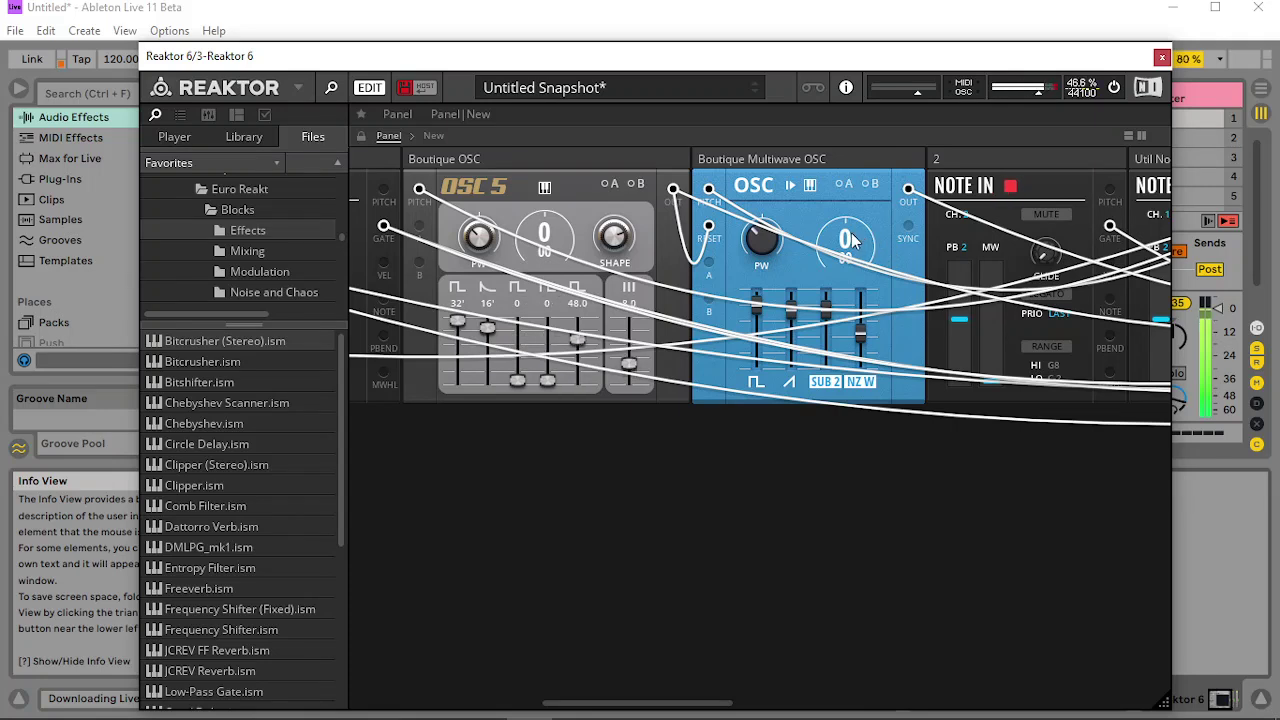
Step: Tune the Multiwave OSC beside OSC 5 to 12, lower its PW and turn down OSC 5's Shape
left_click_drag(850, 238, 879, 201)
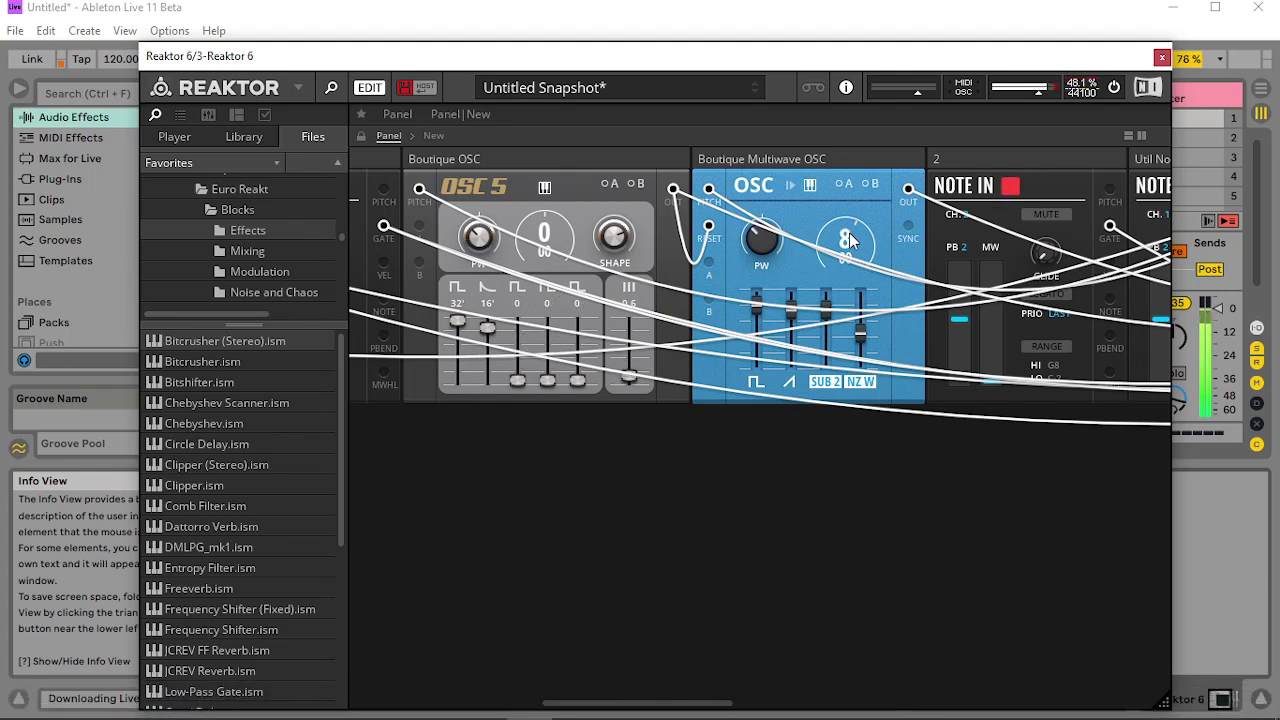
left_click_drag(851, 240, 863, 219)
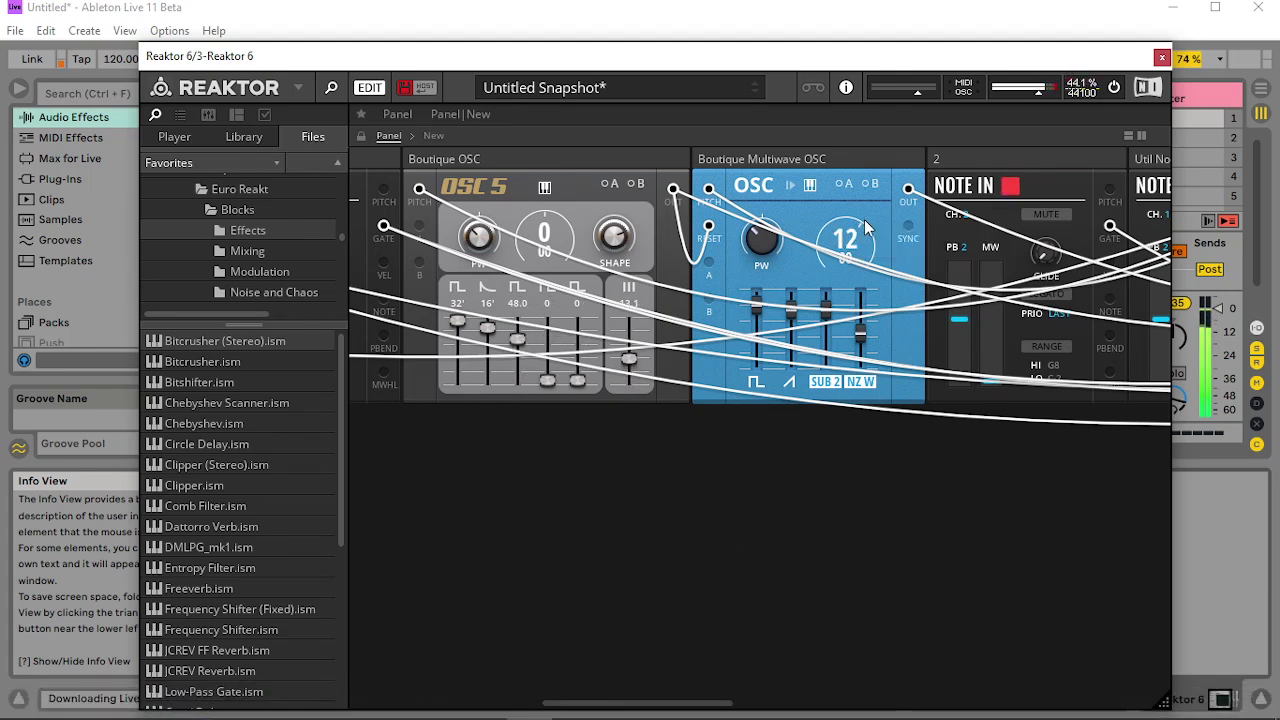
left_click_drag(772, 237, 766, 302)
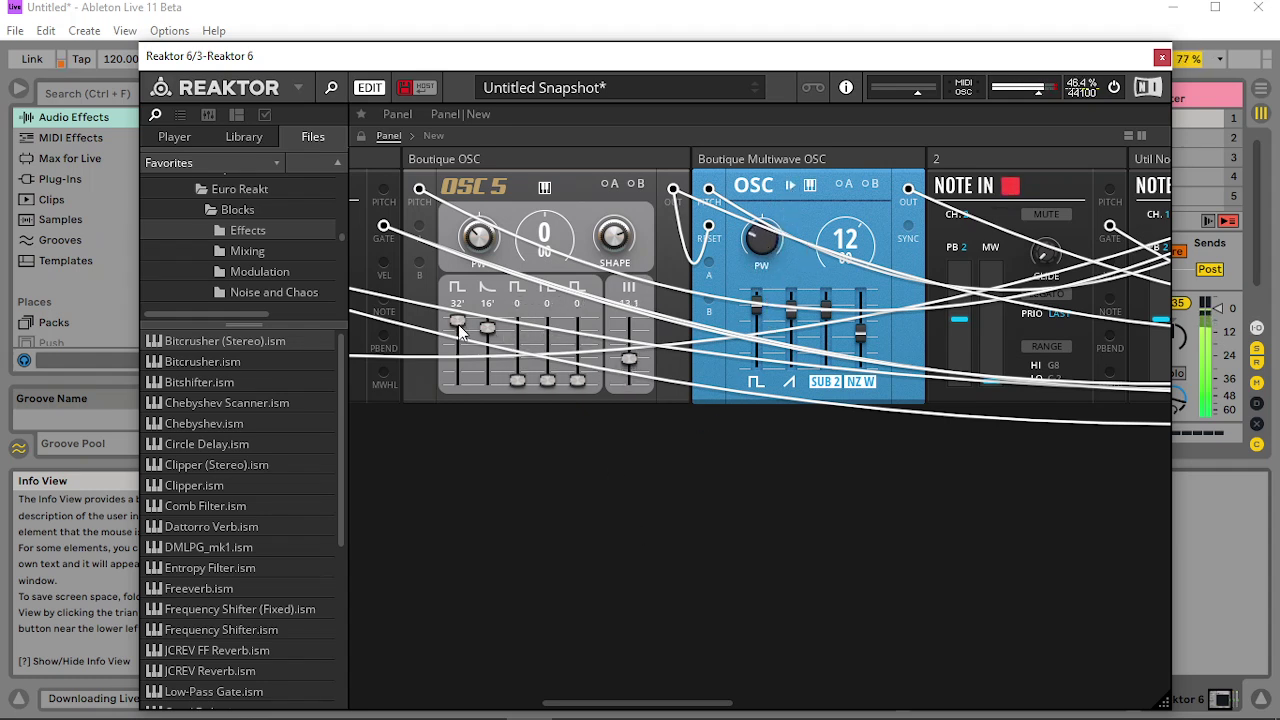
left_click_drag(624, 238, 595, 352)
Step: Set the Duality OSC's Coarse to 08 and Offset to 42.1, and turn down its Timbre Mod
left_click_drag(672, 704, 237, 605)
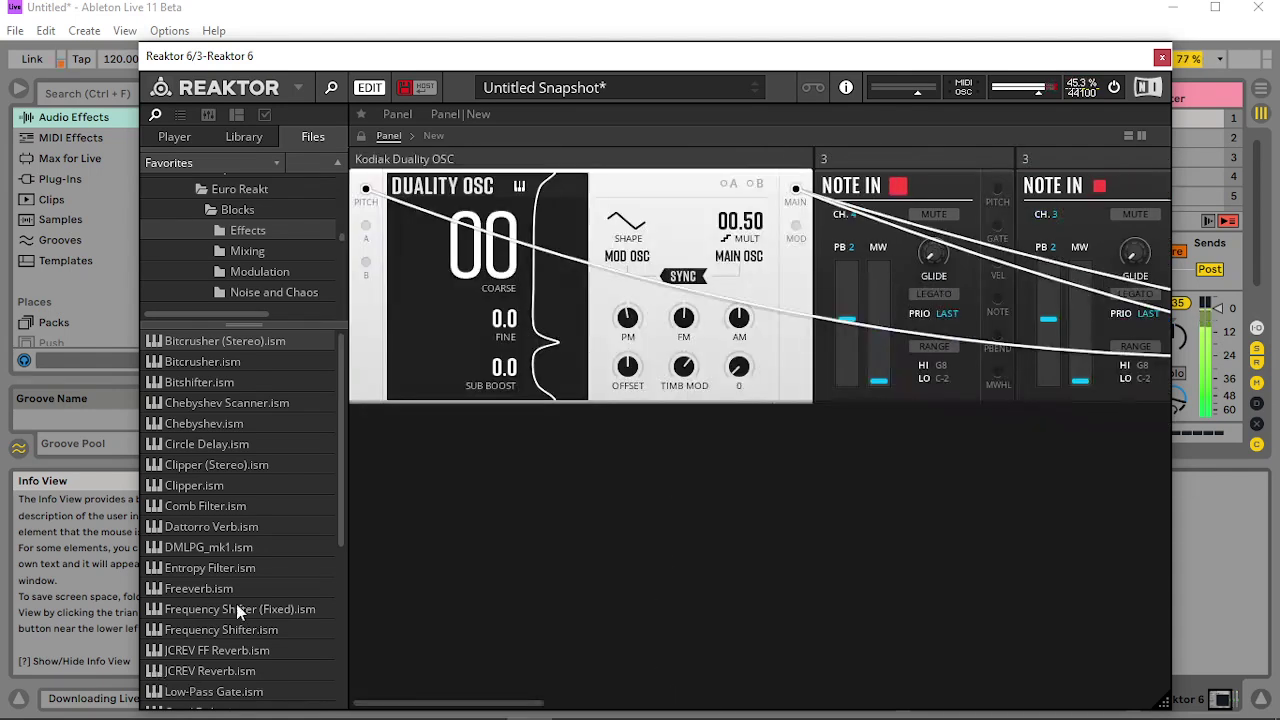
left_click_drag(523, 278, 529, 221)
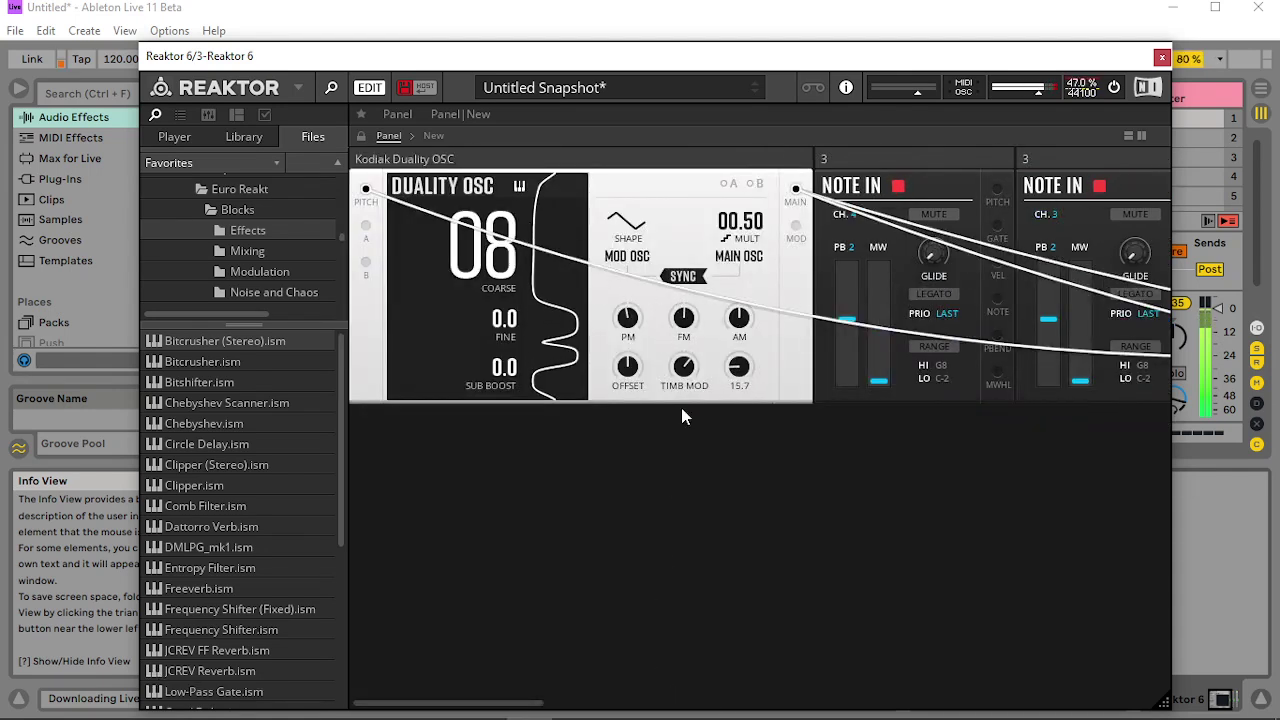
left_click_drag(683, 363, 668, 405)
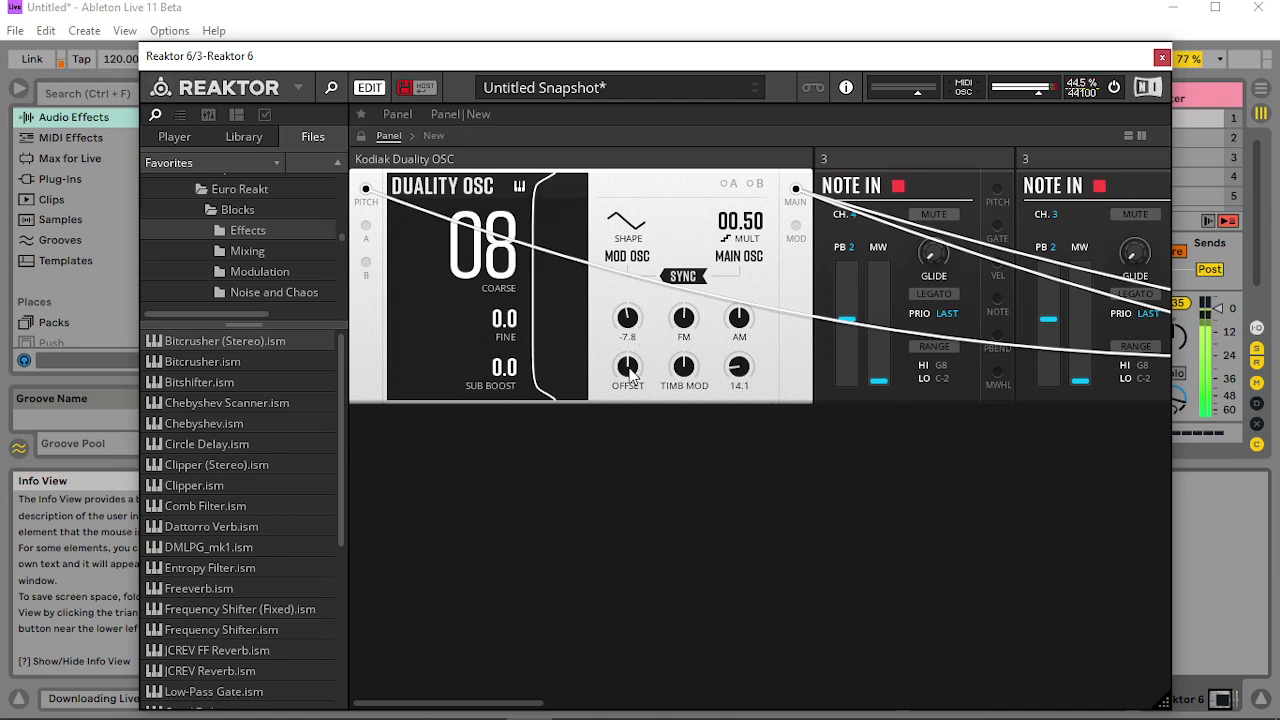
left_click_drag(627, 364, 675, 319)
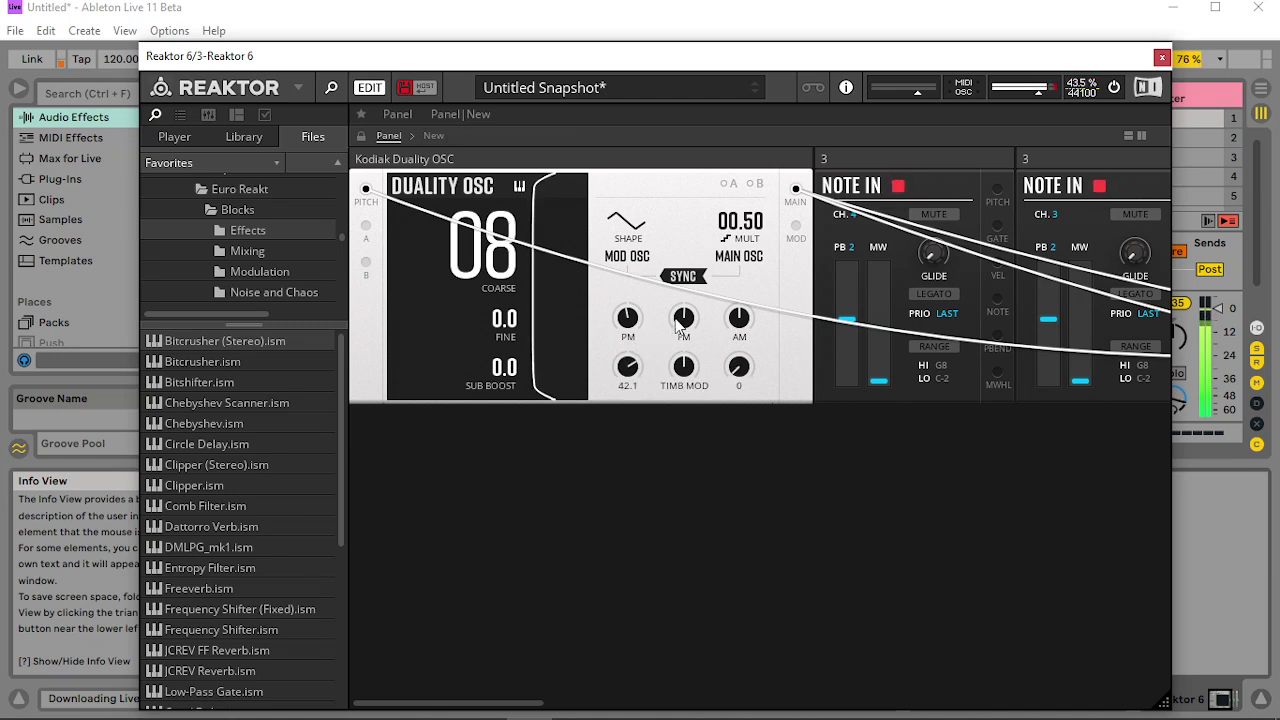
Step: On the Timbre block, set Fold to 60.5 and readjust Symm
left_click_drag(518, 700, 1148, 669)
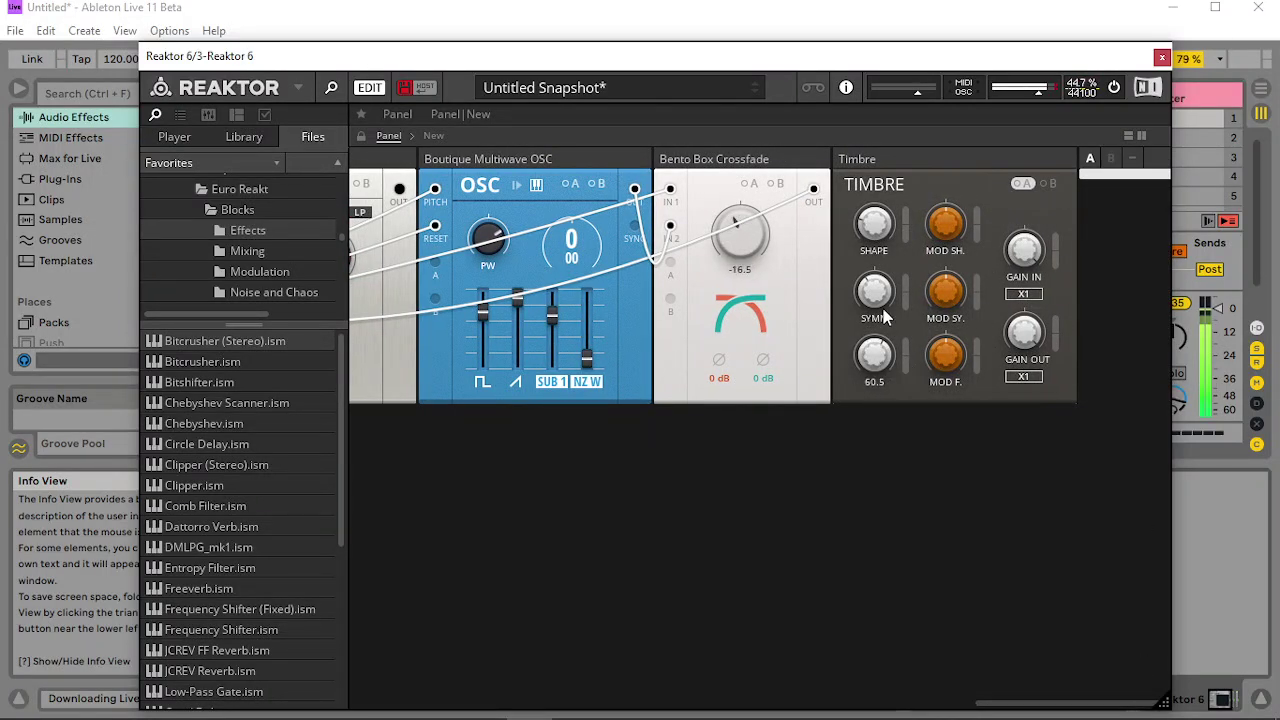
left_click_drag(893, 290, 893, 238)
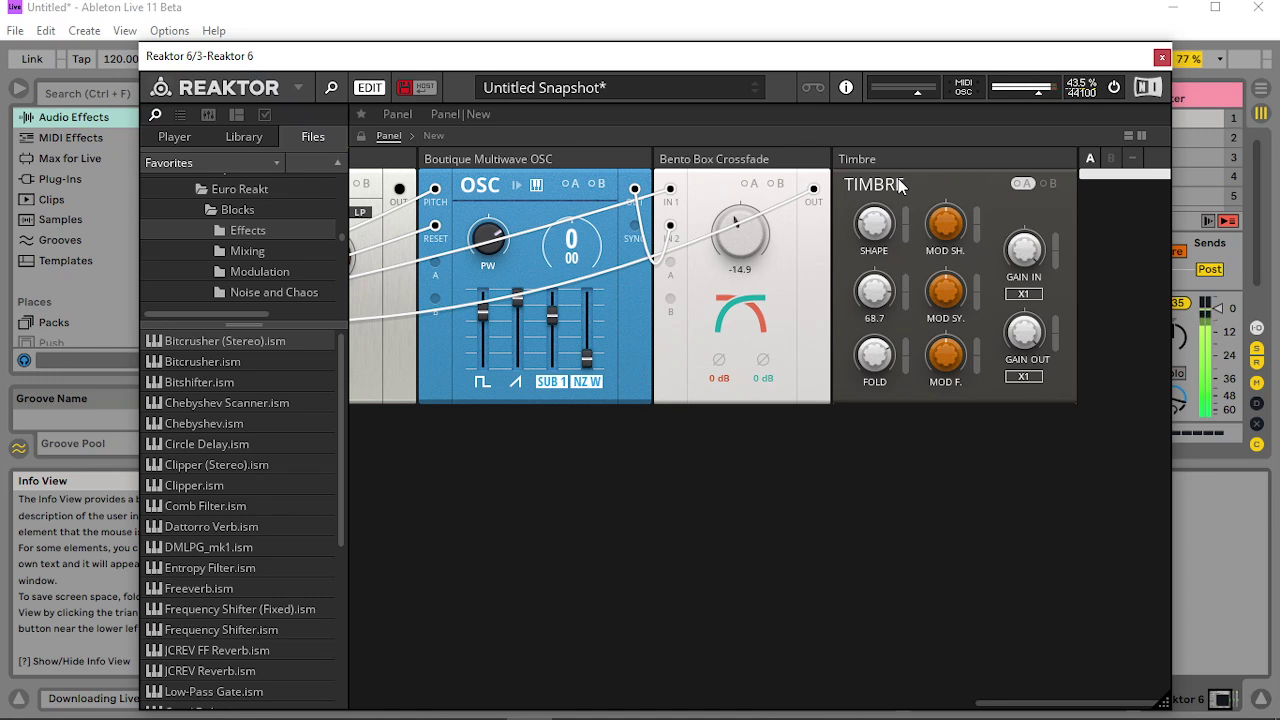
left_click_drag(874, 288, 870, 302)
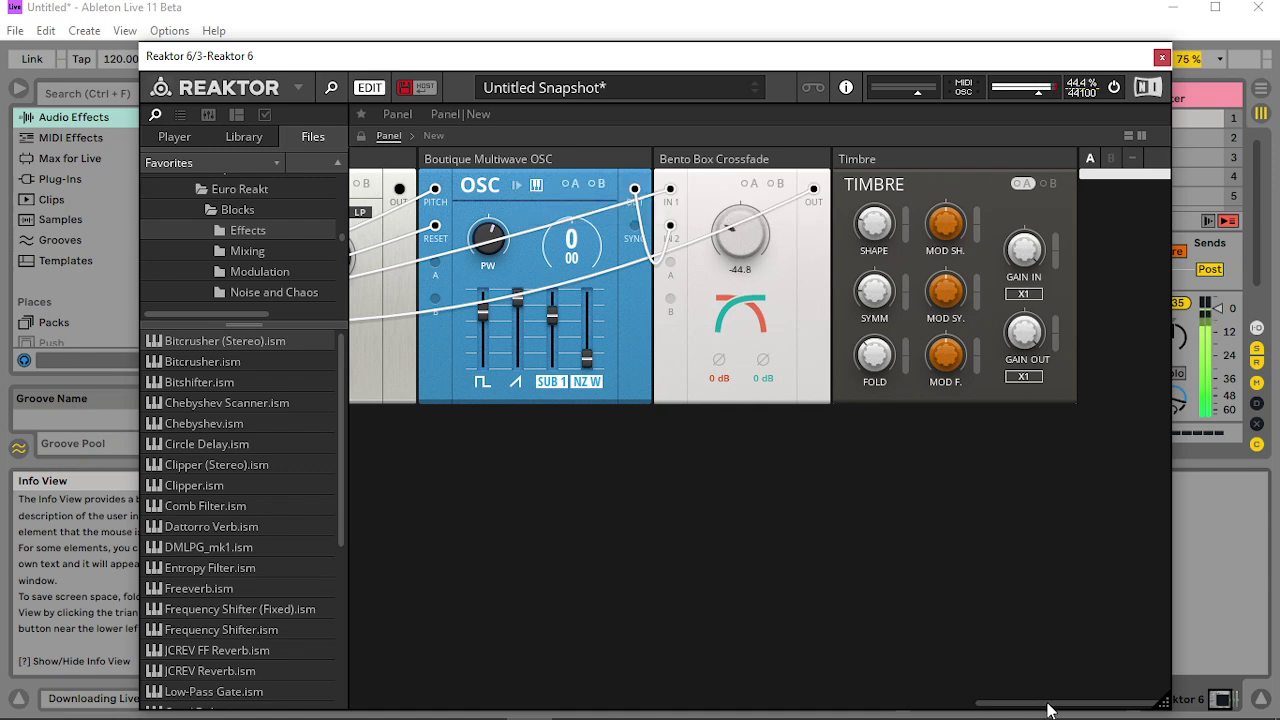
Step: Sweep the Levels of LPGs 3, 2, 4 and 1 up and back down to 0
left_click_drag(1048, 710, 635, 700)
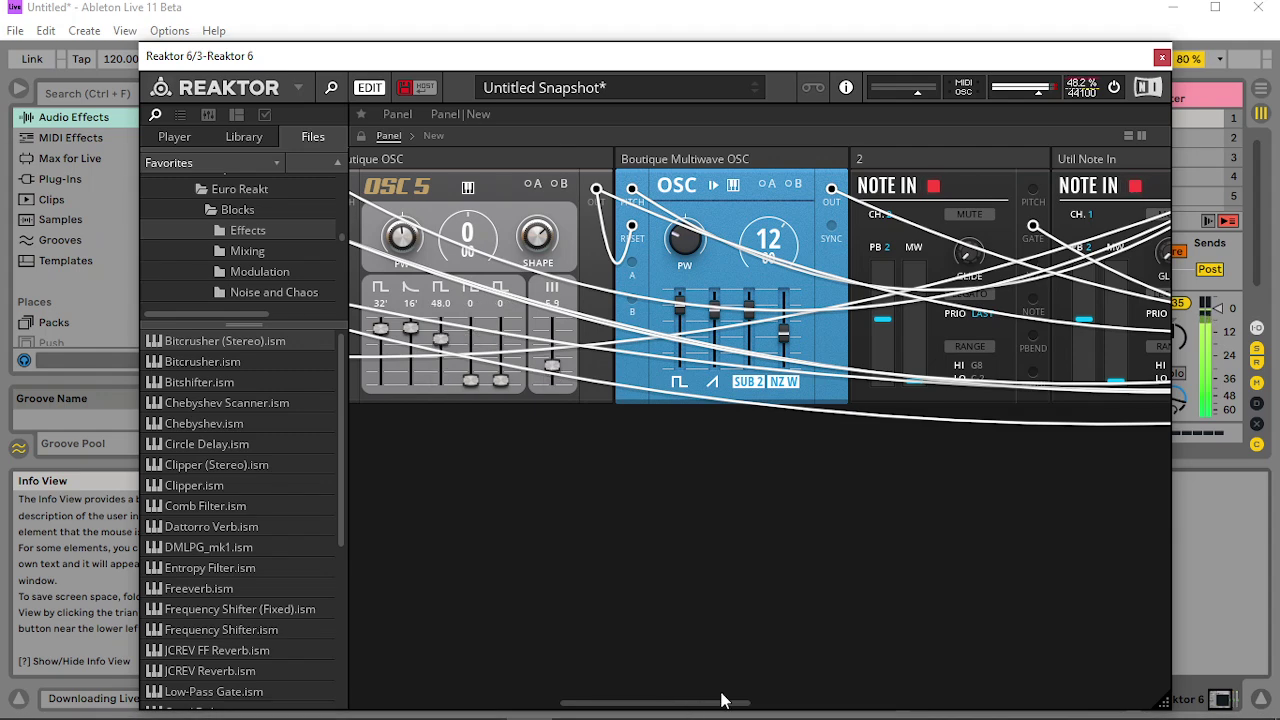
left_click_drag(723, 700, 922, 690)
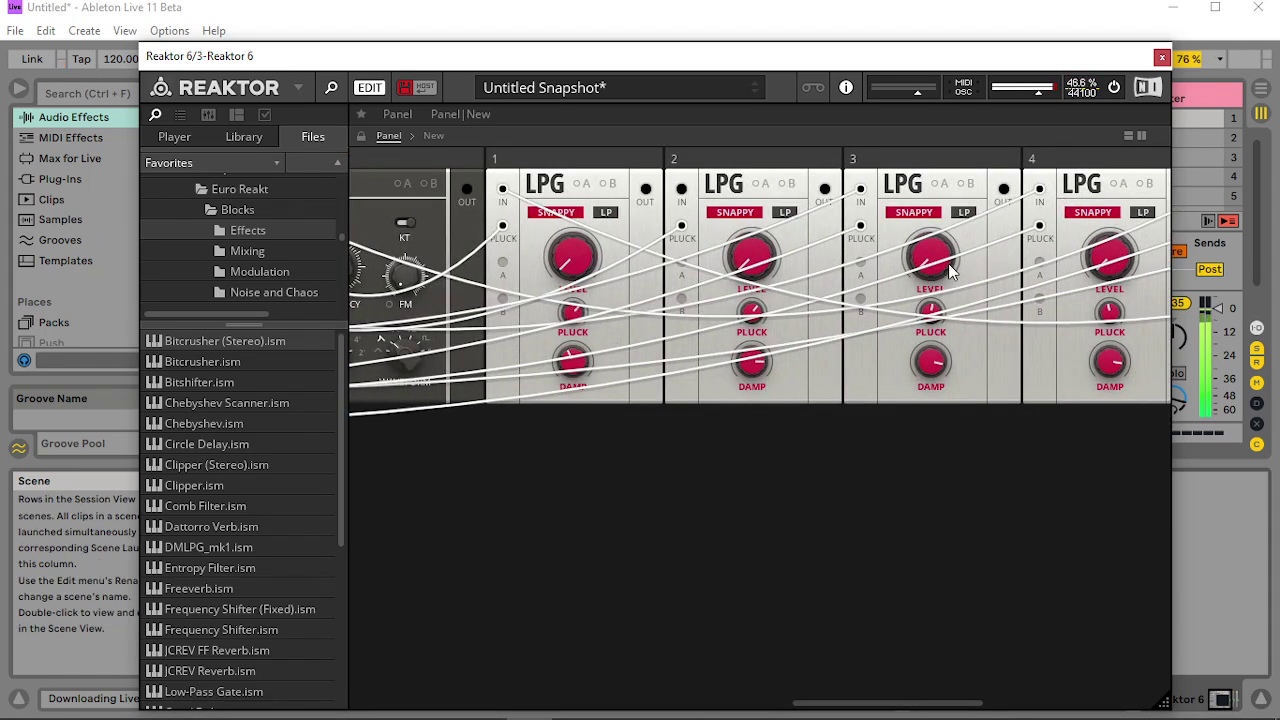
left_click_drag(948, 263, 923, 165)
left_click_drag(746, 74, 748, 165)
left_click_drag(776, 59, 767, 268)
left_click_drag(1073, 125, 1056, 436)
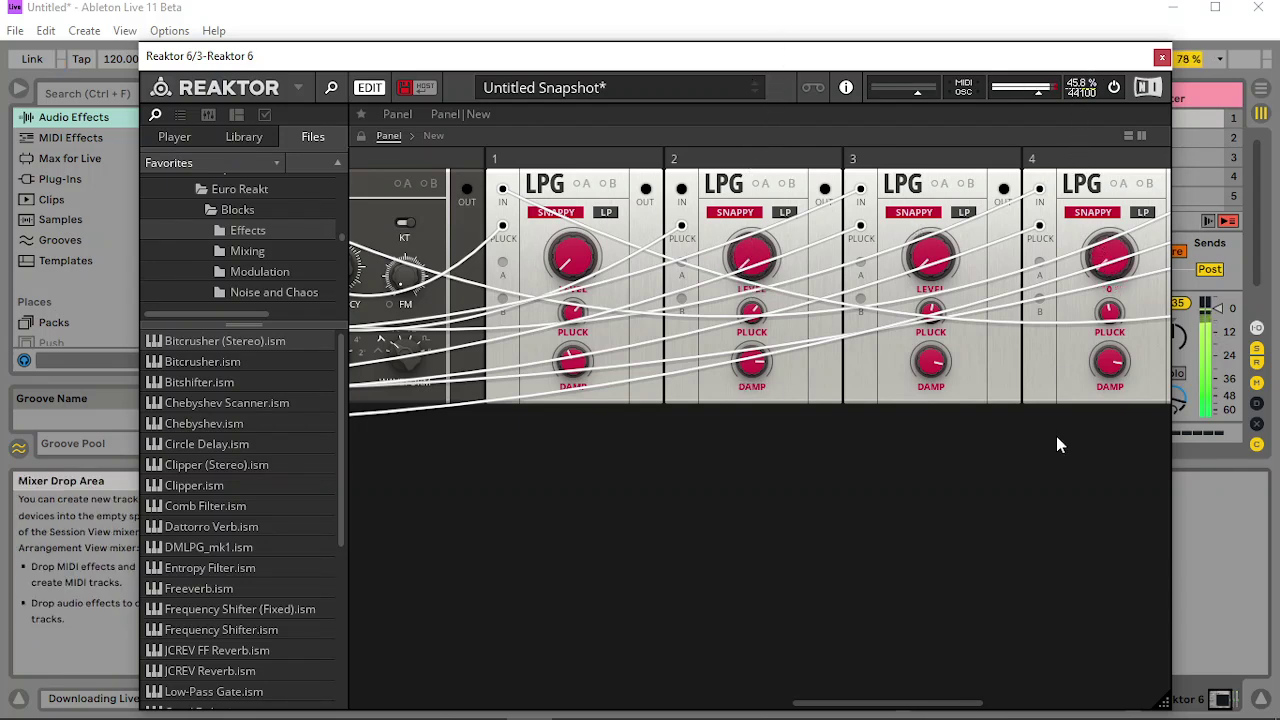
left_click_drag(537, 256, 615, 18)
Step: Try LPG 3 in Smooth mode with a Level sweep, and return it to Snappy mode
left_click(908, 213)
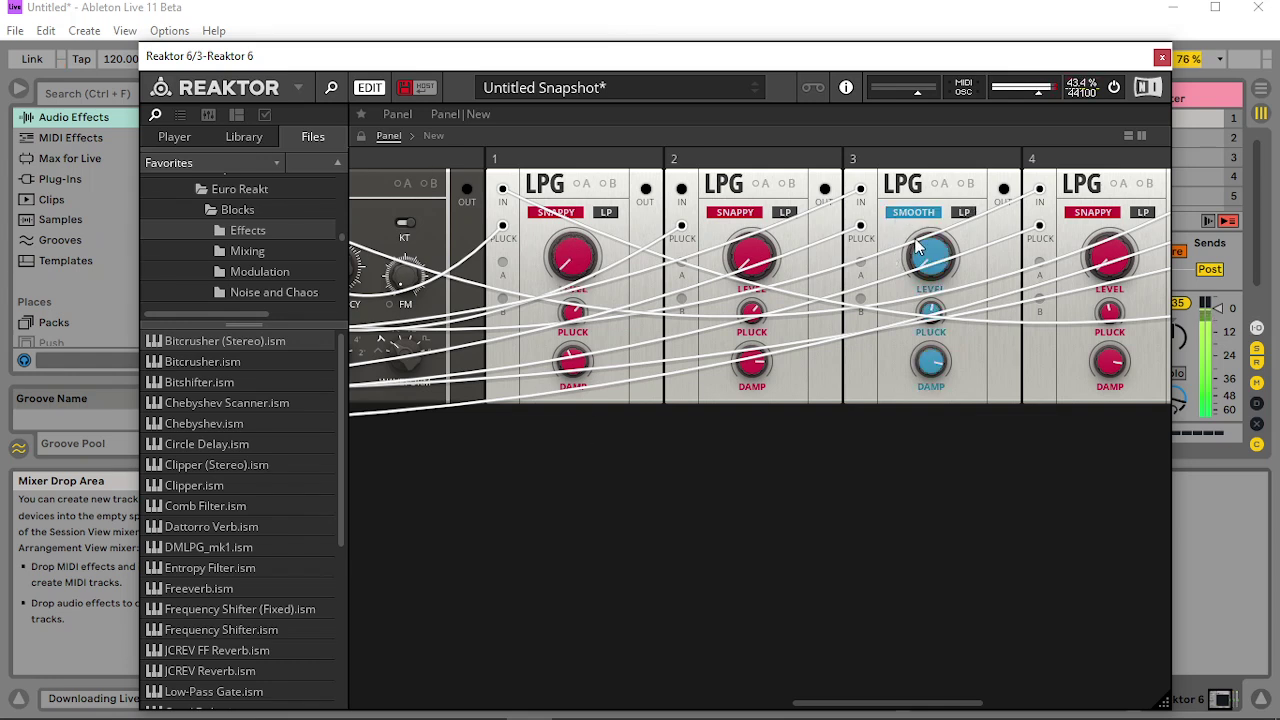
left_click_drag(921, 79, 911, 139)
left_click(913, 212)
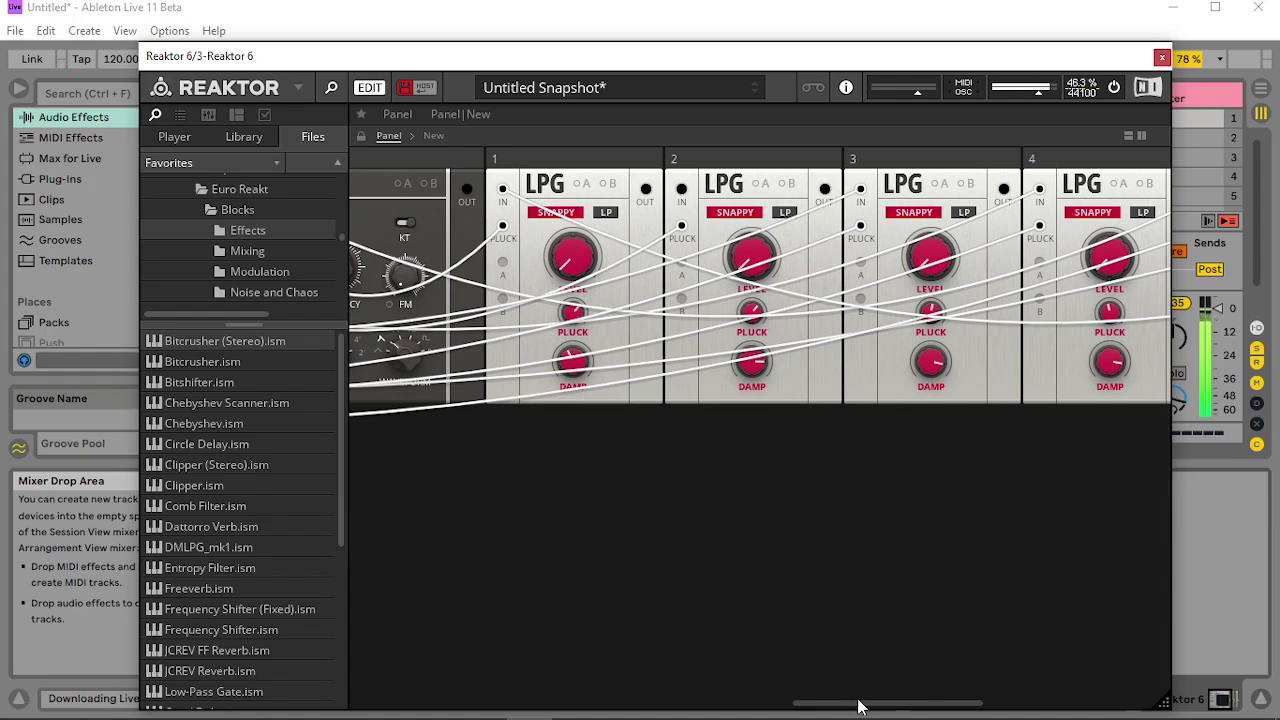
Step: Set the Duality OSC's PM amount to 9.3, toggle Sync off and on, and lower its AM amount
left_click_drag(858, 705, 118, 639)
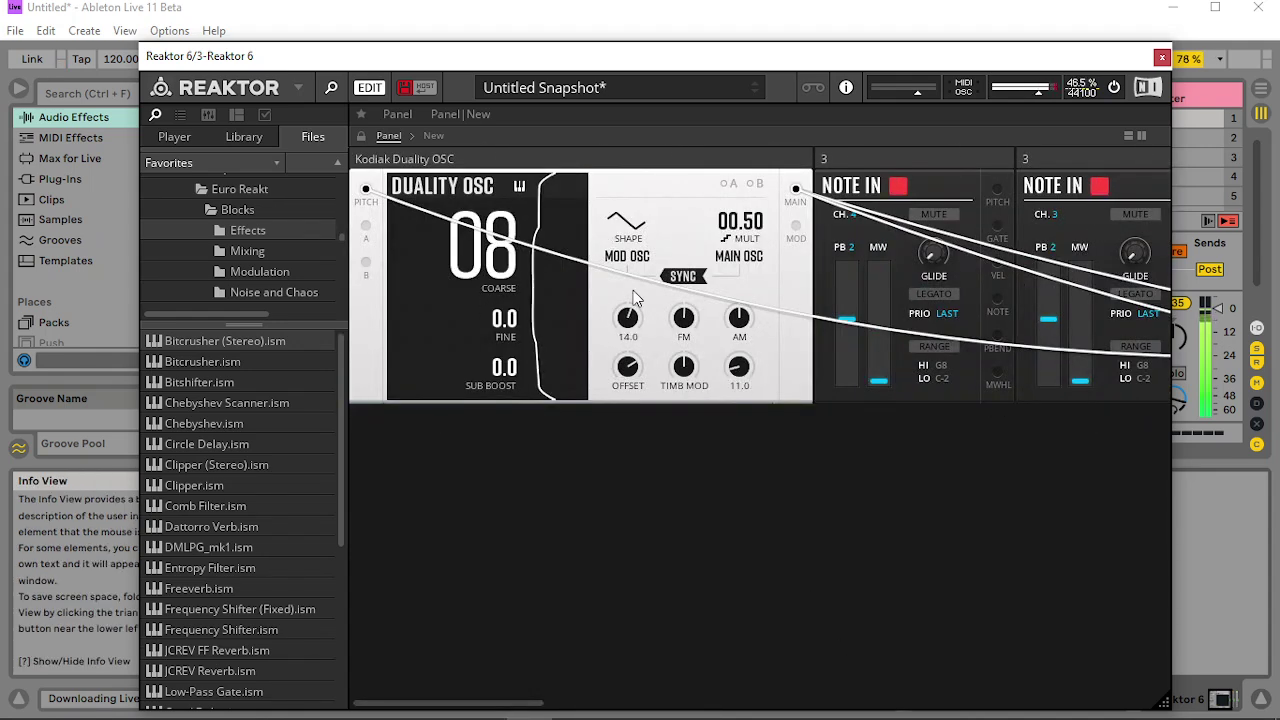
left_click(684, 278)
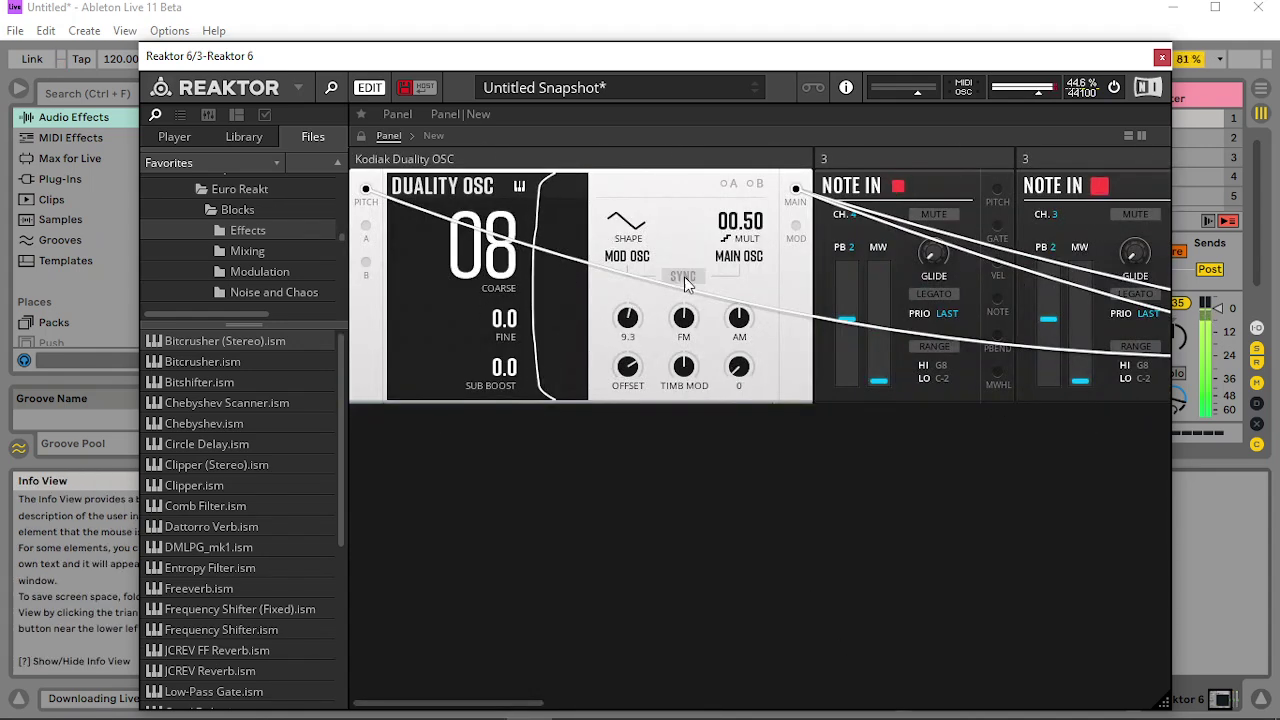
left_click(684, 277)
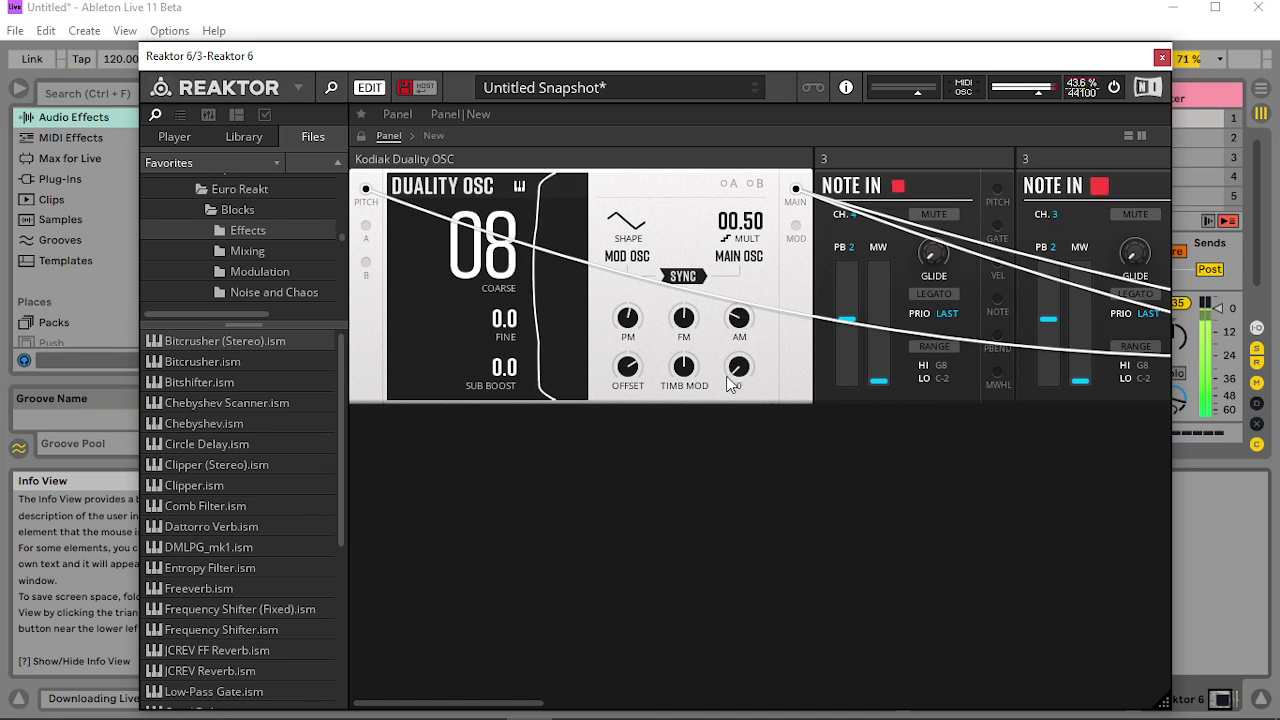
Step: Try shifting the Duality OSC's Mult ratio away from 00.50 and back
left_click_drag(748, 228, 766, 206)
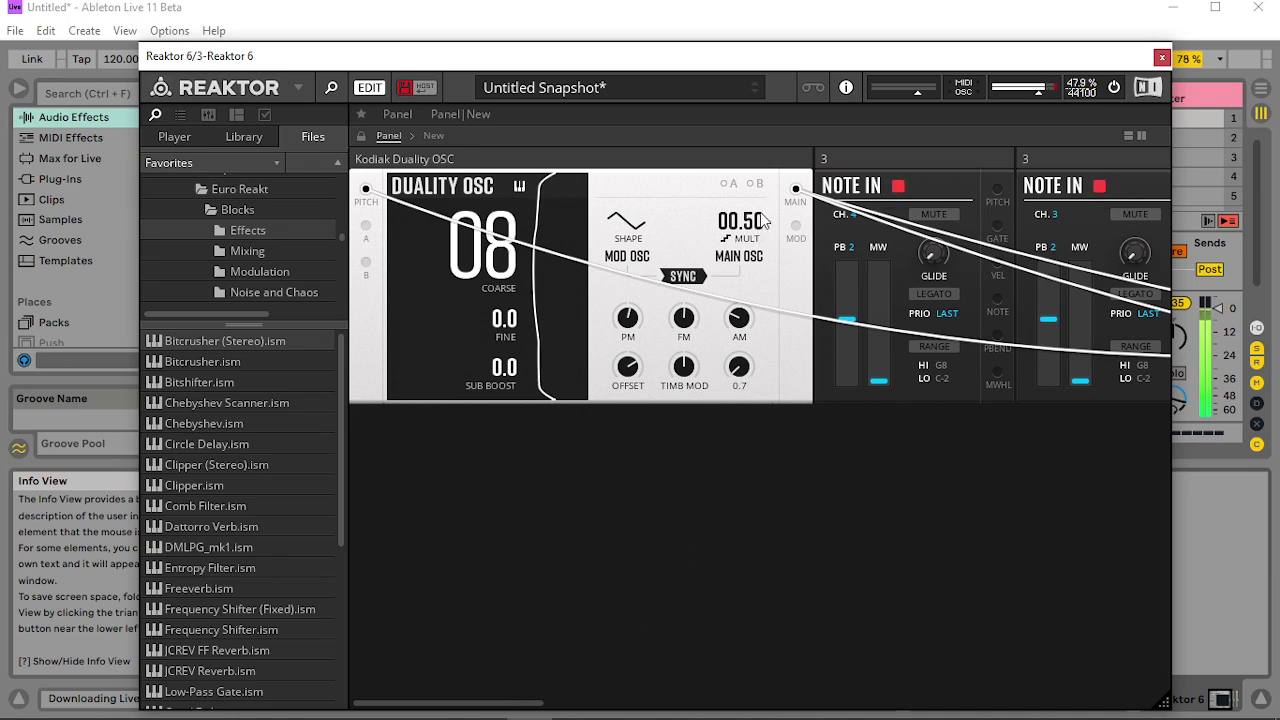
mouse_move(761, 216)
left_mouse_down()
mouse_move(771, 202)
mouse_move(766, 225)
left_mouse_up()
Step: On the Multiwave OSC beside the Crossfade, raise the pulse wave level, lower the saw level and set Sub 1 to 29.9
scroll(751, 669, "right", 8)
left_click_drag(944, 652, 945, 650)
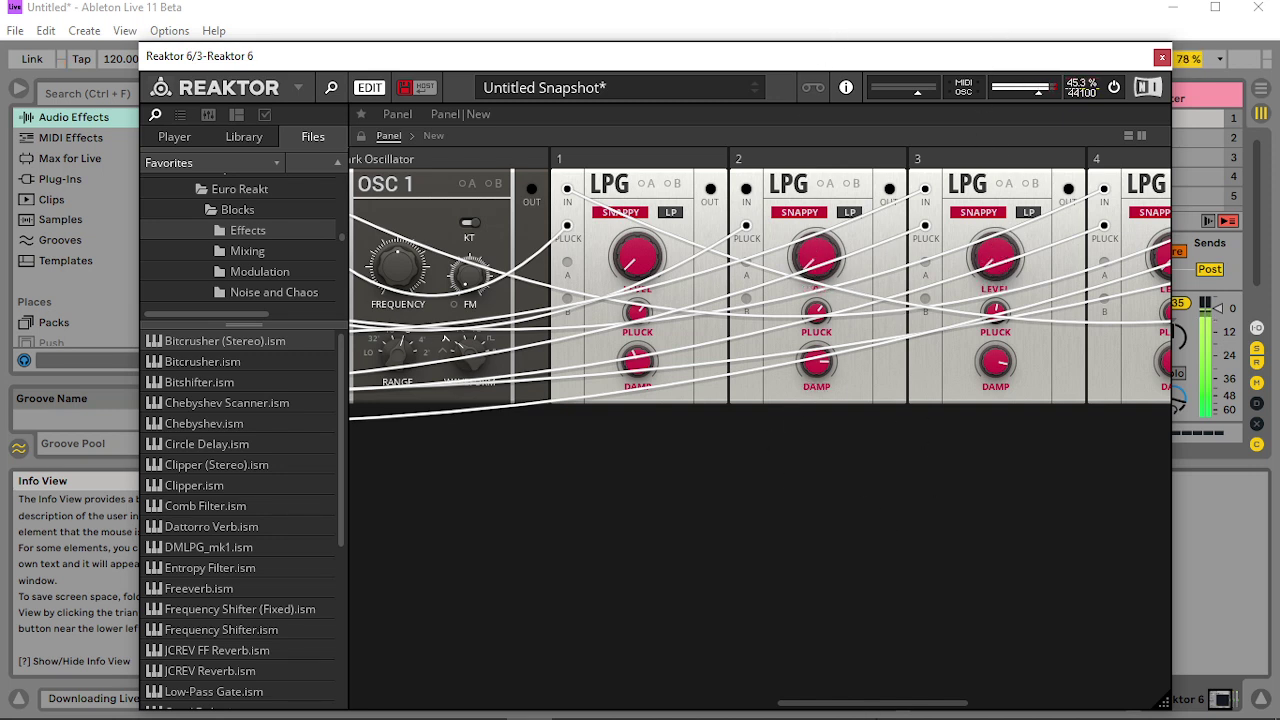
scroll(1040, 677, "right", 8)
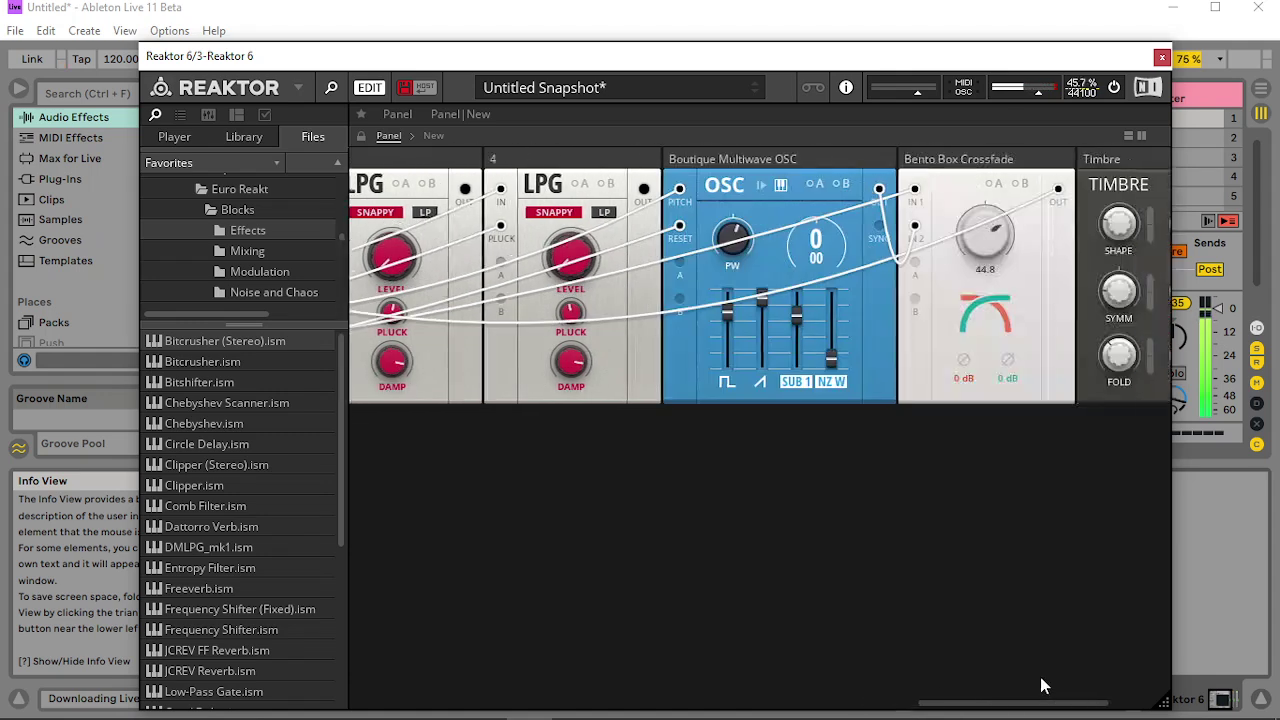
scroll(1040, 677, "right", 1)
left_click_drag(721, 313, 739, 207)
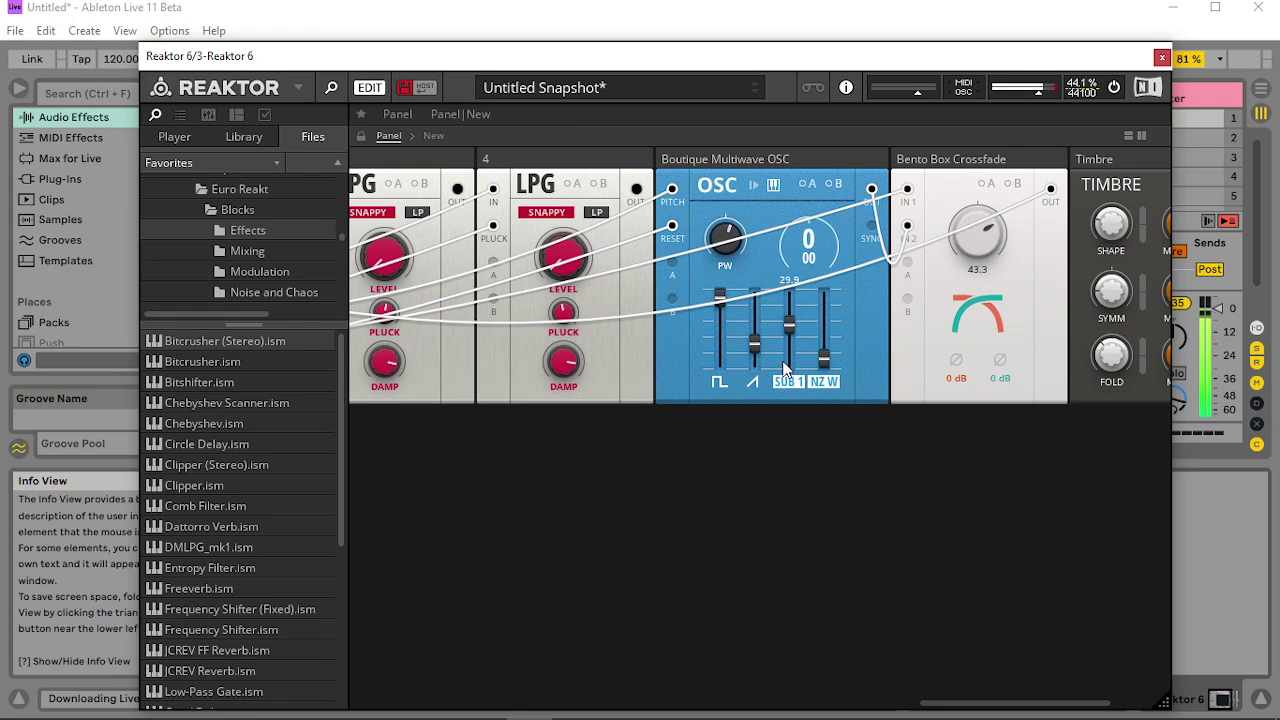
Step: On the Multiwave OSC beside OSC 5, set Sub 2 to 6.0 and raise the pulse level; set OSC 5's Shape to 56.6
left_click_drag(1040, 702, 630, 703)
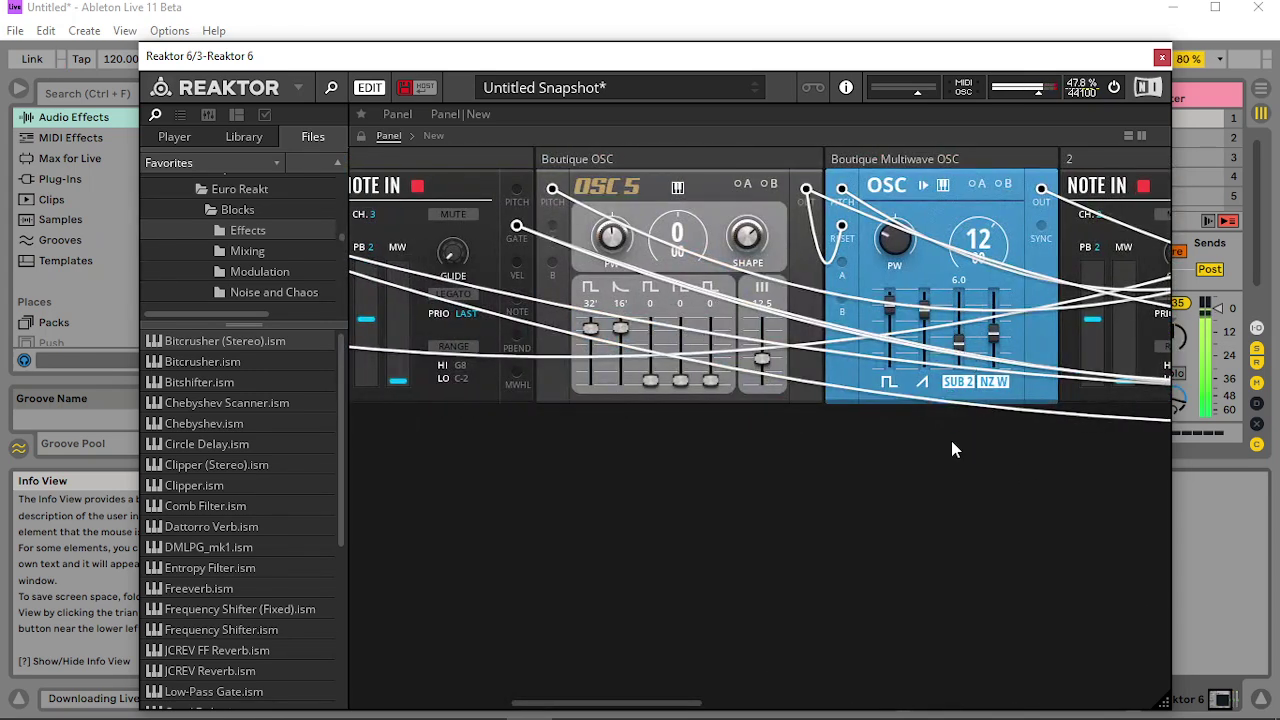
left_click_drag(889, 313, 899, 281)
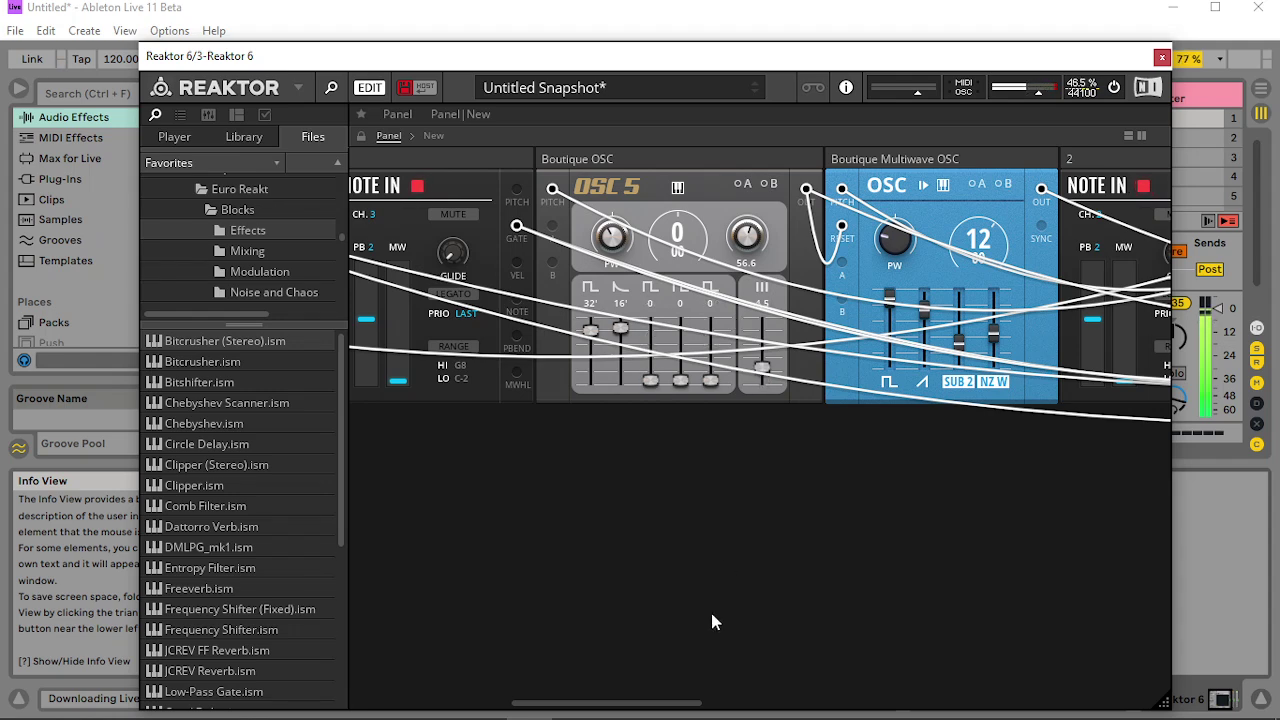
Step: Lower the Sub 1 level slightly on the Multiwave OSC beside the Crossfade
left_click_drag(665, 704, 1045, 710)
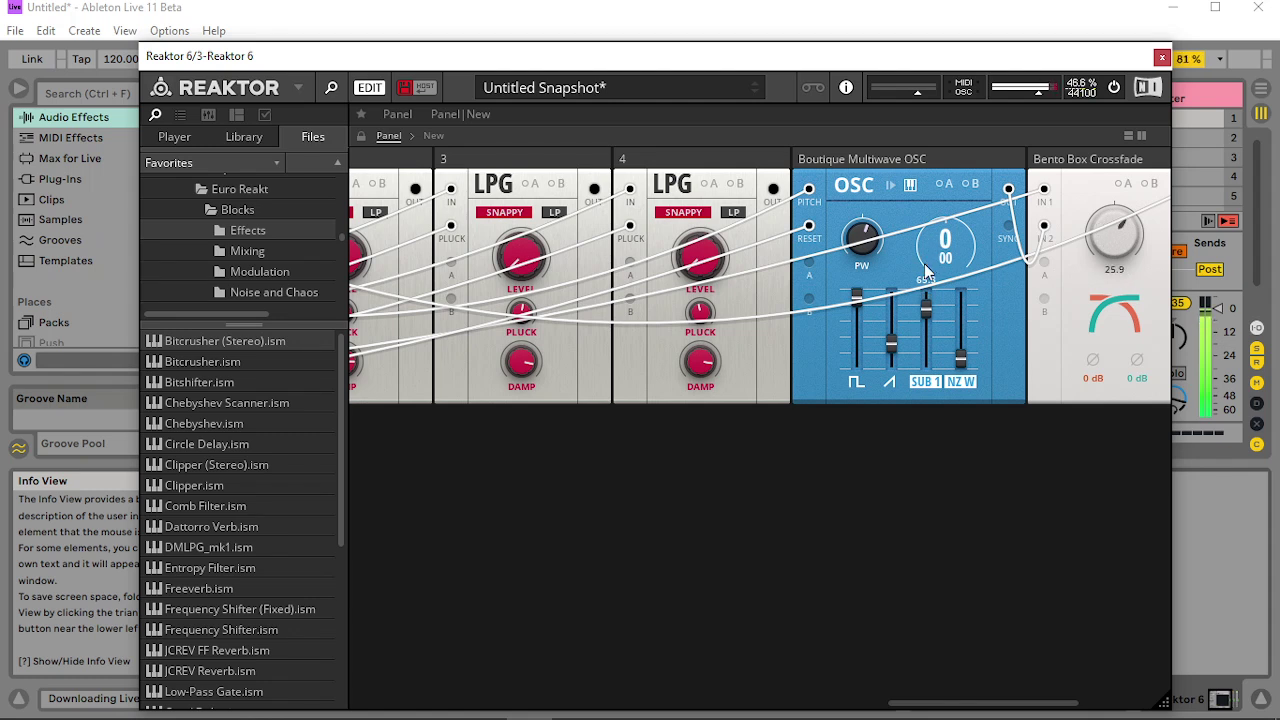
left_click_drag(925, 265, 924, 317)
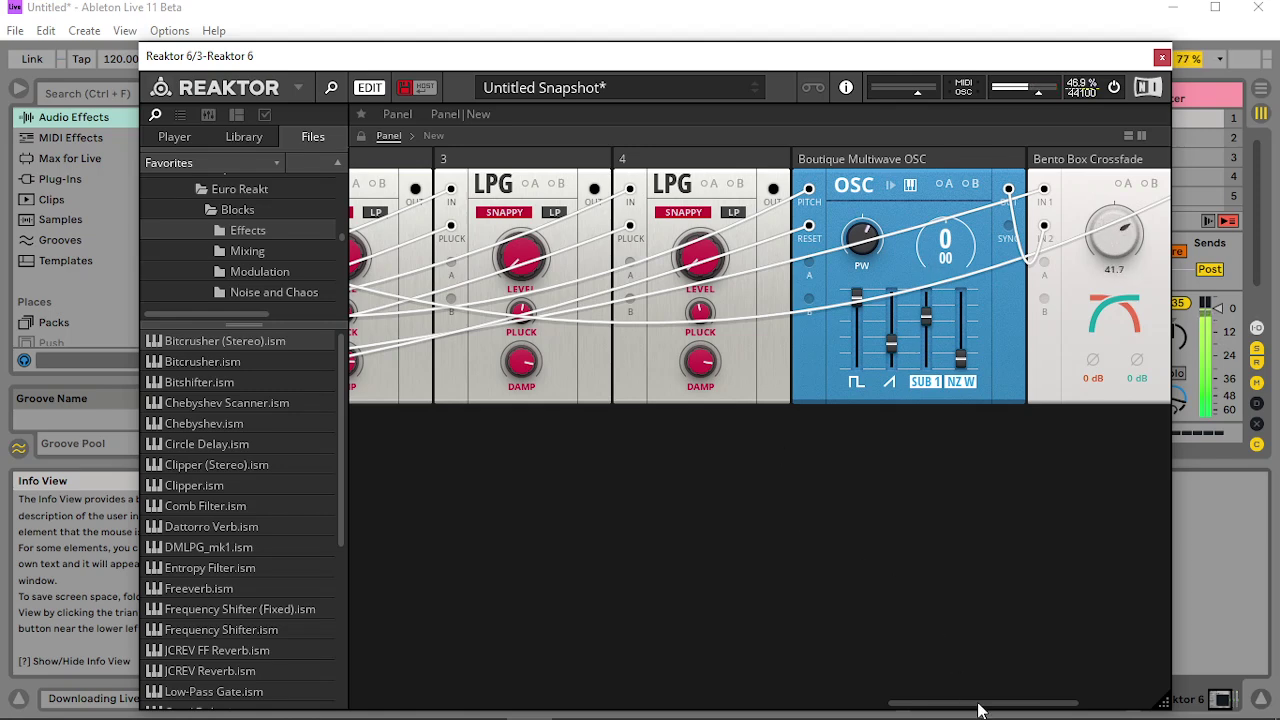
Step: Set the Duality OSC's PM amount to 0 and try nudging its Timb Mod and Mult ratio
left_click_drag(980, 710, 764, 677)
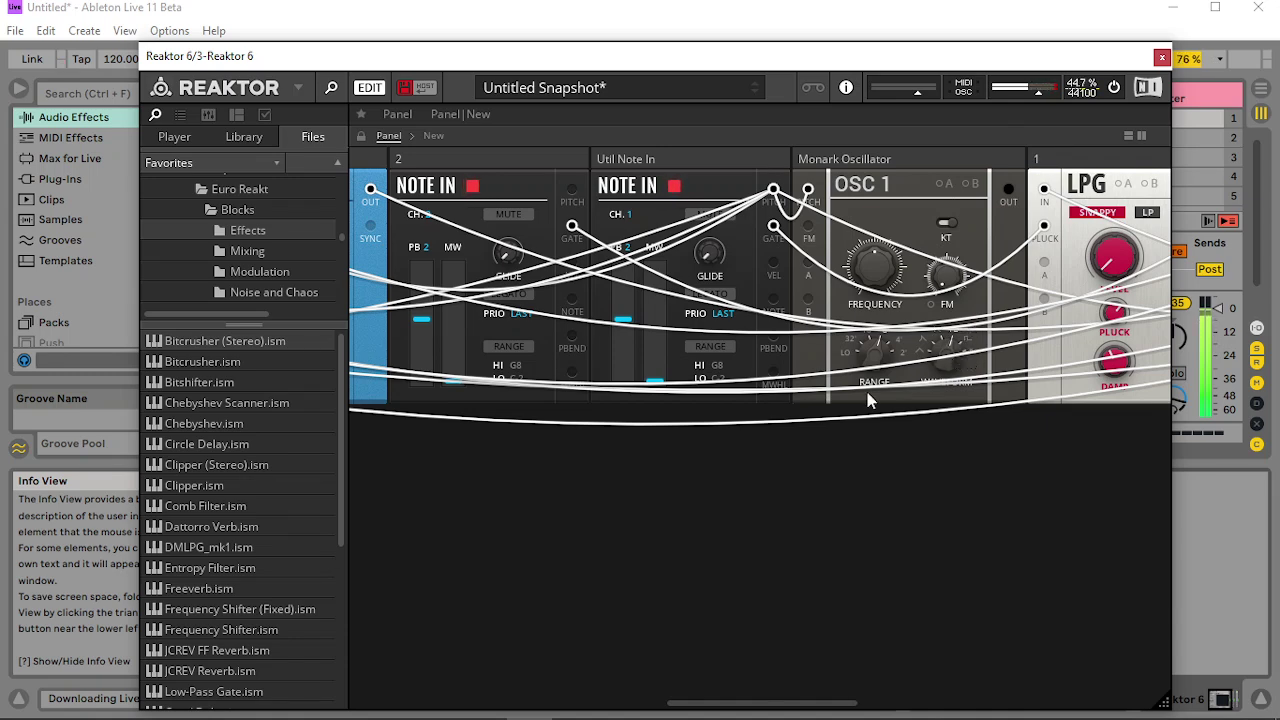
left_click_drag(781, 711, 1013, 703)
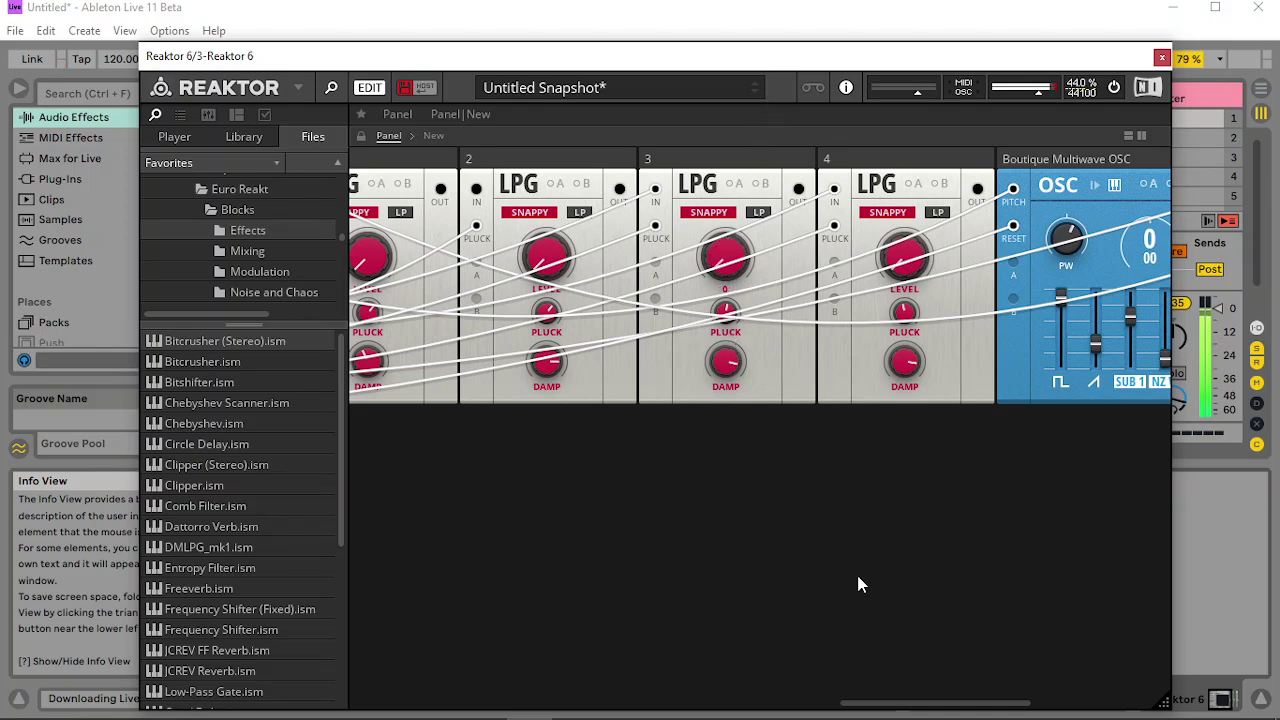
left_click_drag(940, 705, 452, 705)
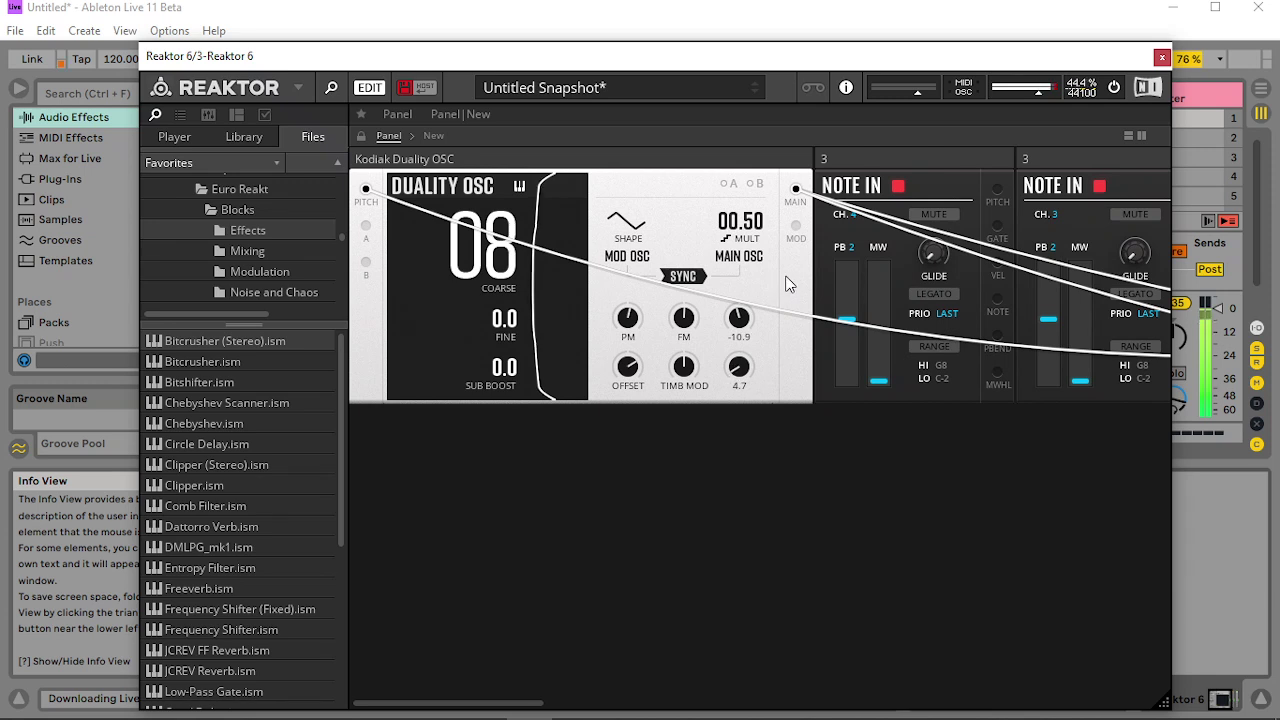
mouse_move(685, 368)
left_mouse_down()
mouse_move(684, 384)
mouse_move(622, 401)
mouse_move(614, 450)
mouse_move(671, 358)
left_mouse_up()
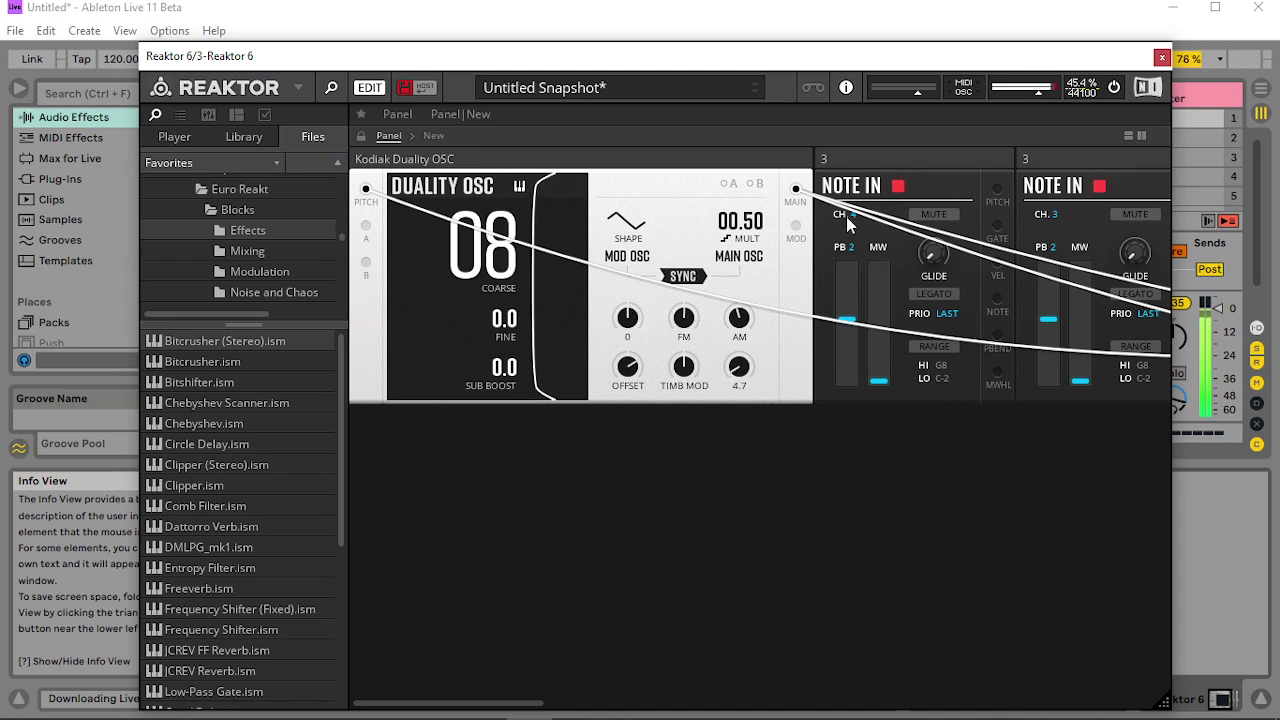
mouse_move(765, 203)
left_mouse_down()
mouse_move(774, 192)
mouse_move(765, 217)
left_mouse_up()
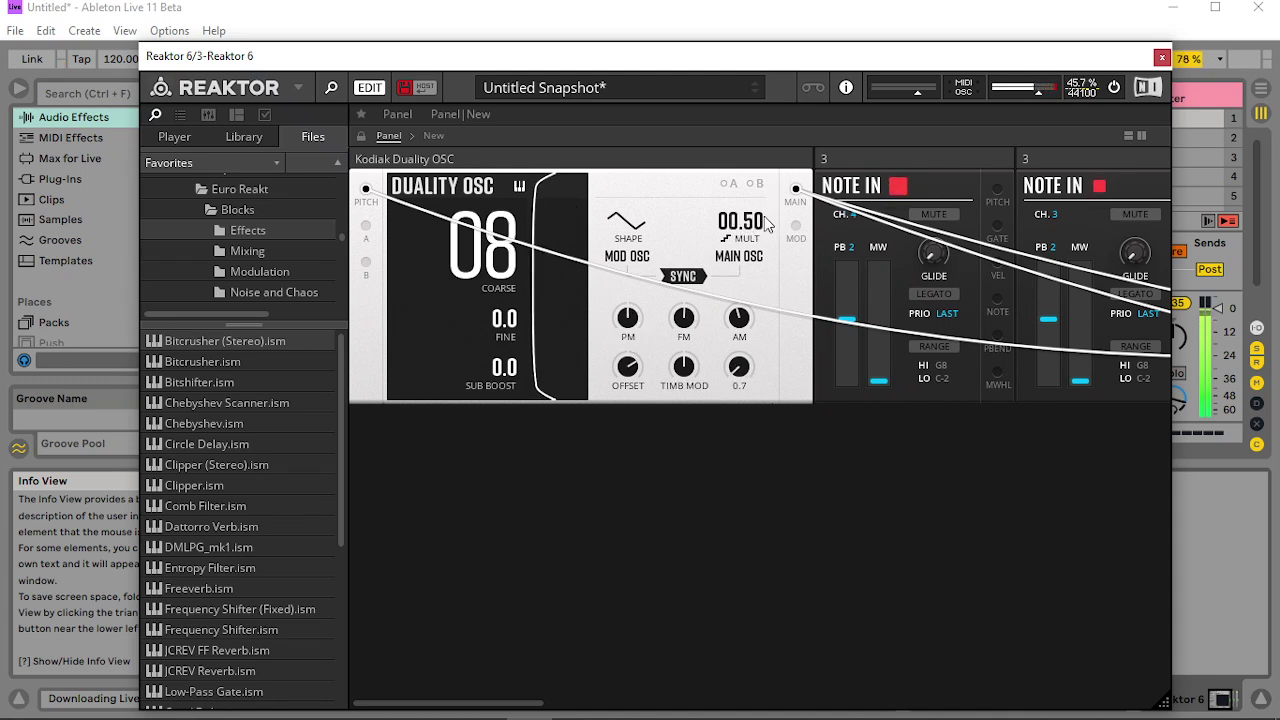
Step: Raise OSC 5's 32' level, then raise the sub level on the neighbouring Multiwave OSC and switch it to Sub 1
left_click_drag(514, 697, 646, 677)
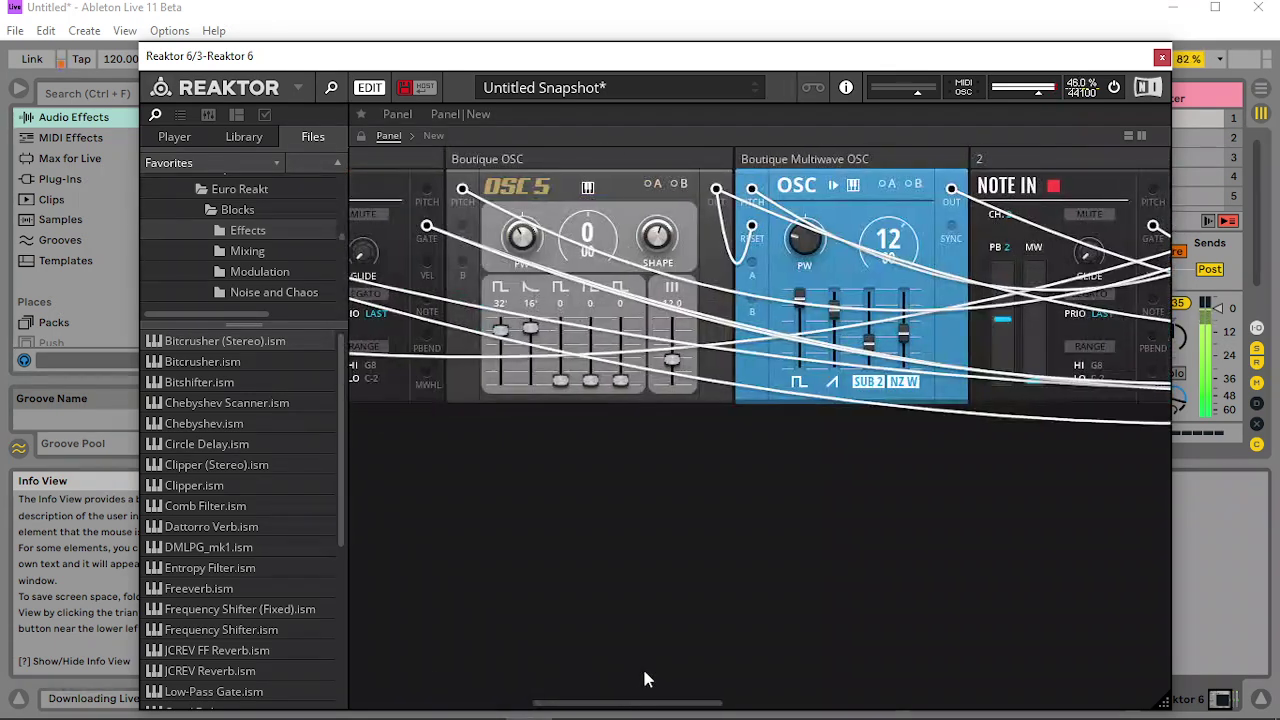
left_click_drag(504, 328, 504, 317)
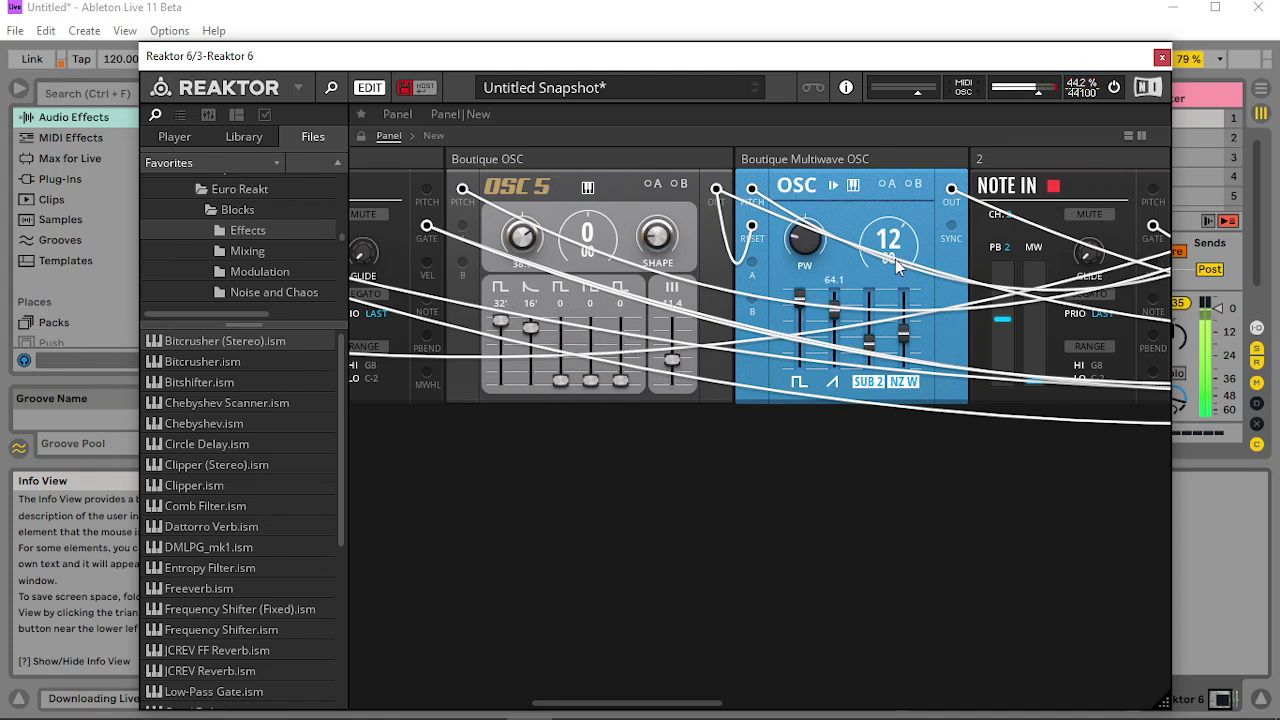
left_click_drag(870, 338, 879, 269)
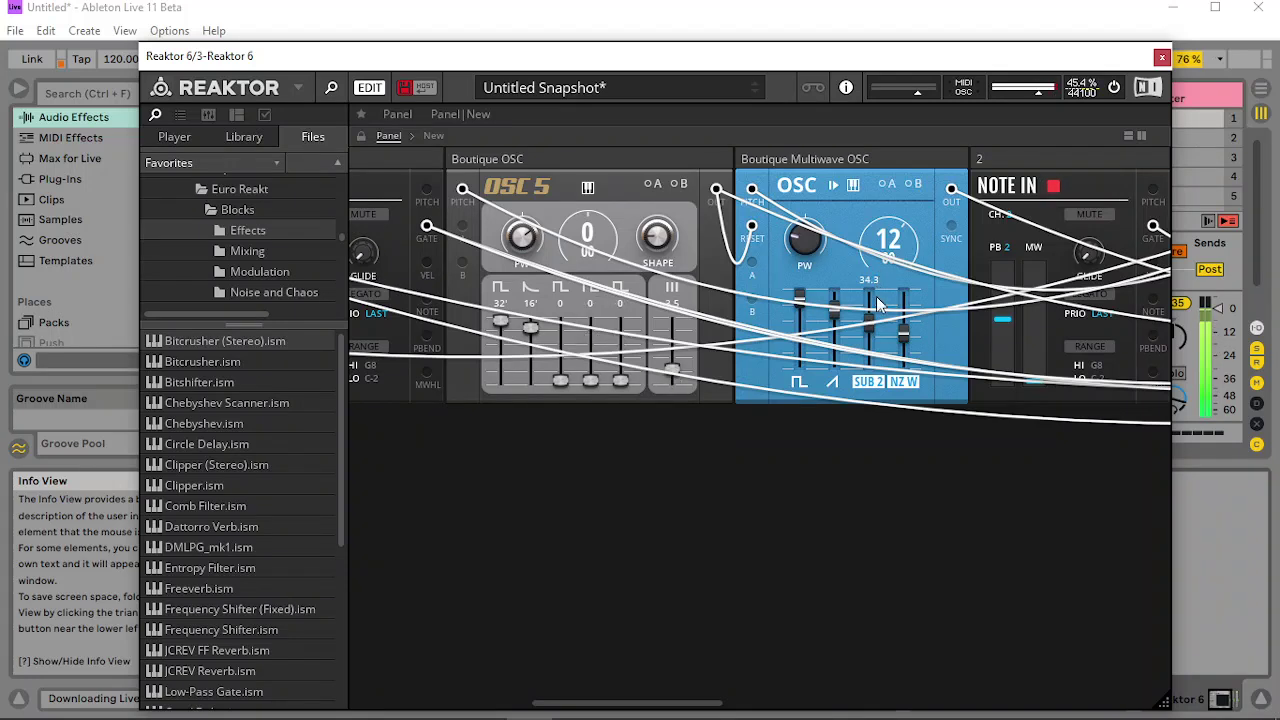
left_click(870, 381)
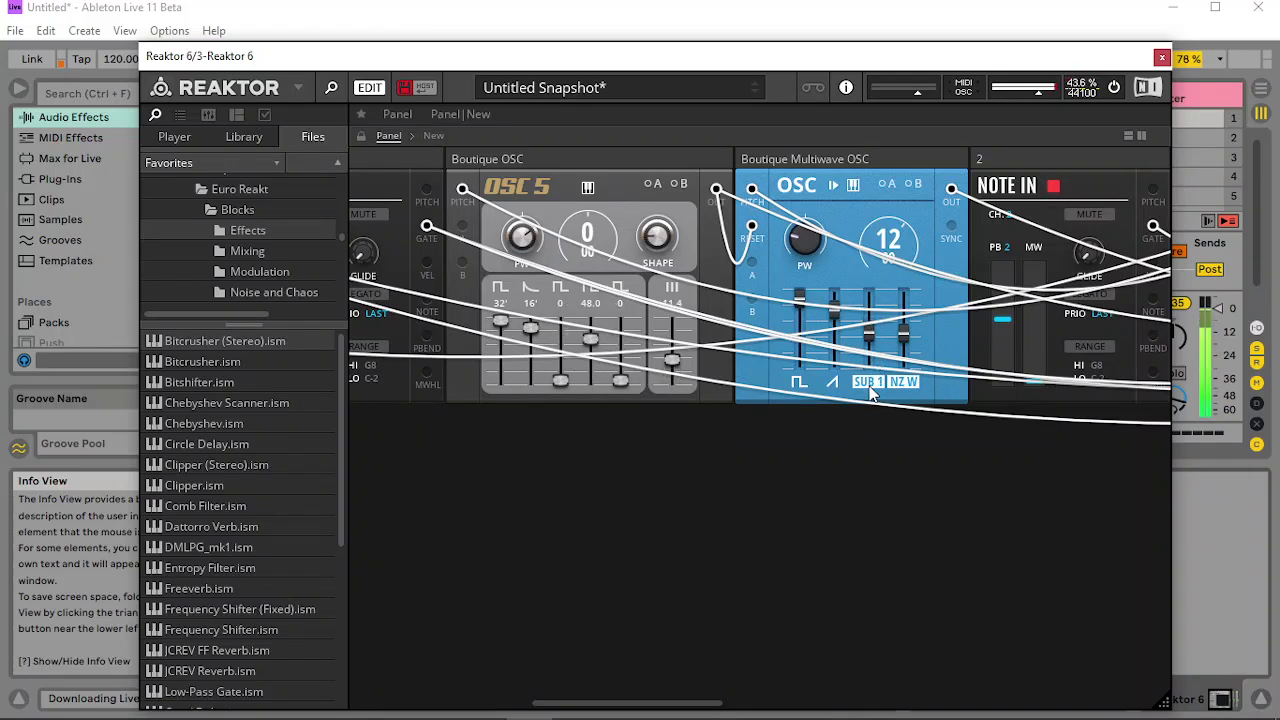
mouse_move(804, 250)
left_mouse_down()
mouse_move(821, 204)
mouse_move(802, 251)
left_mouse_up()
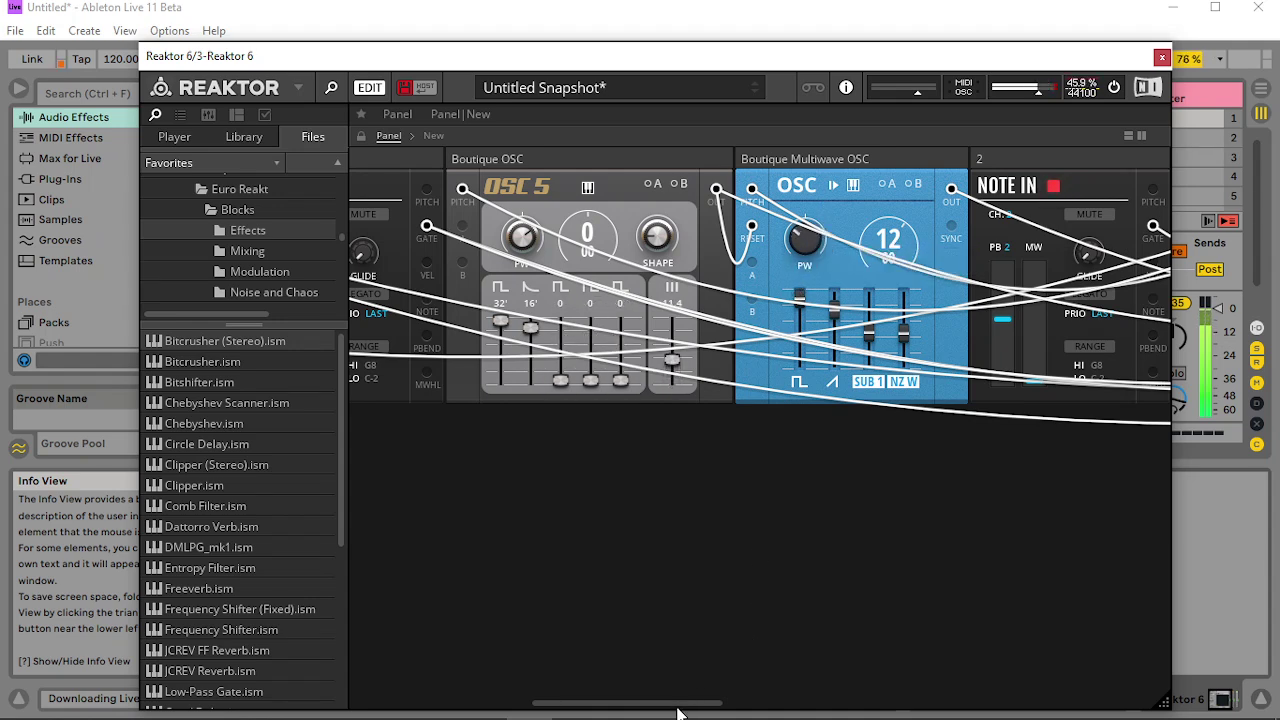
Step: Reduce the Timbre block's Fold to 32 and turn down its Symm
left_click_drag(680, 703, 855, 703)
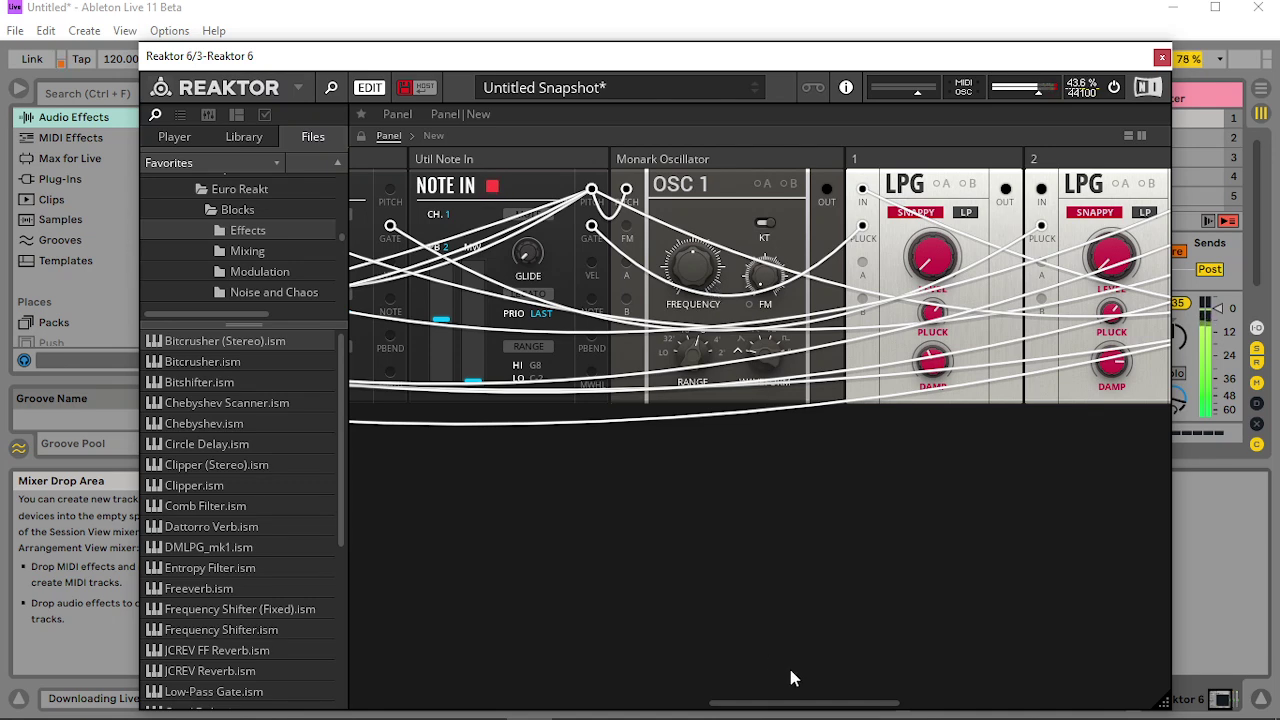
left_click_drag(825, 705, 1050, 662)
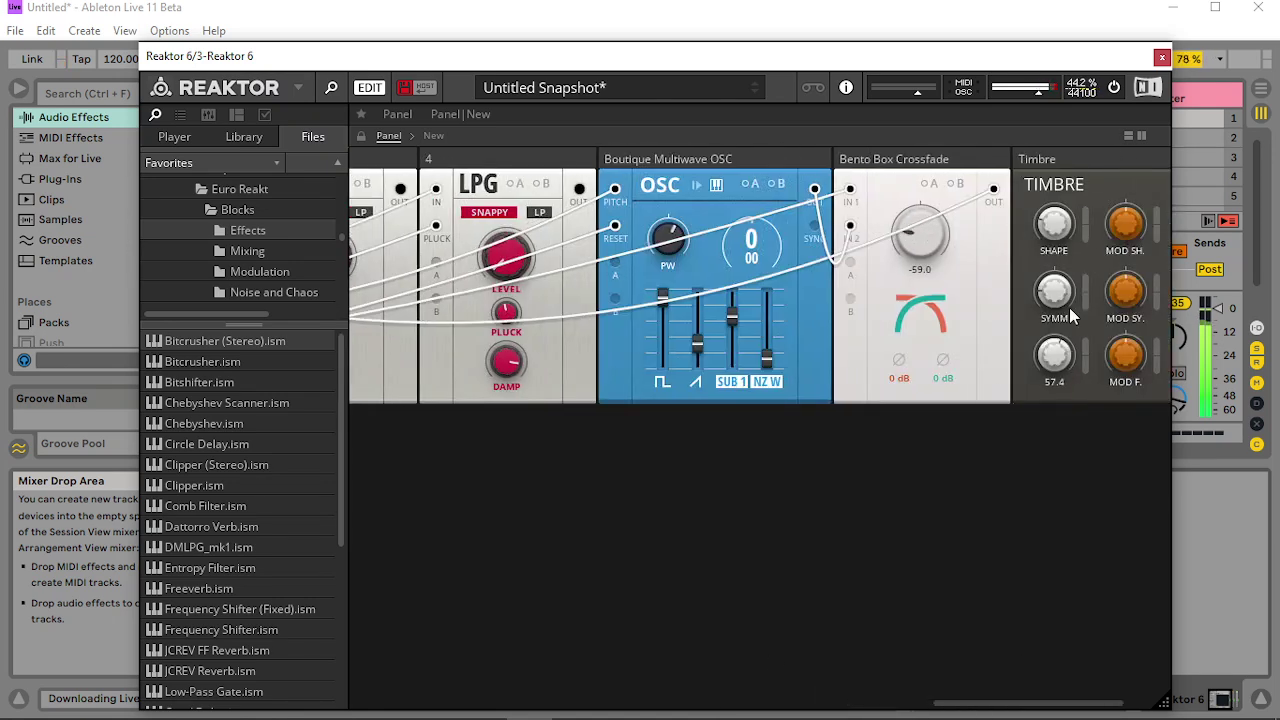
left_click_drag(1070, 309, 1065, 334)
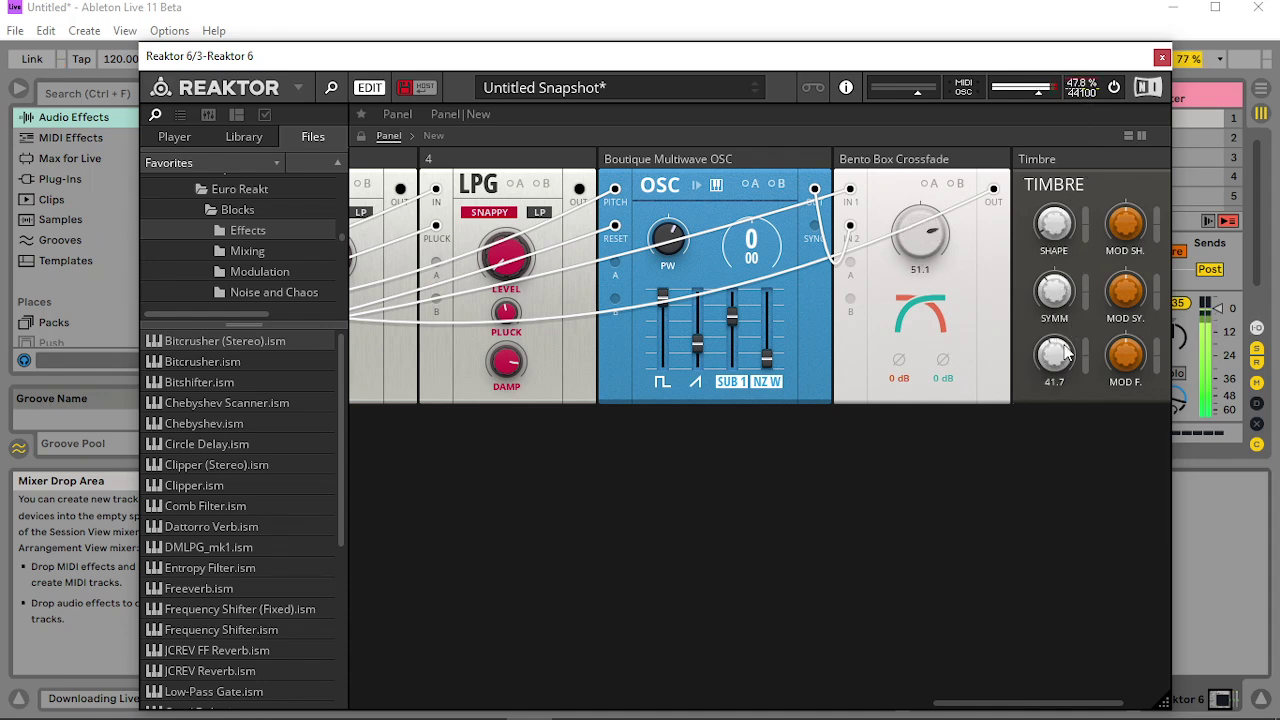
left_click_drag(1068, 352, 1060, 370)
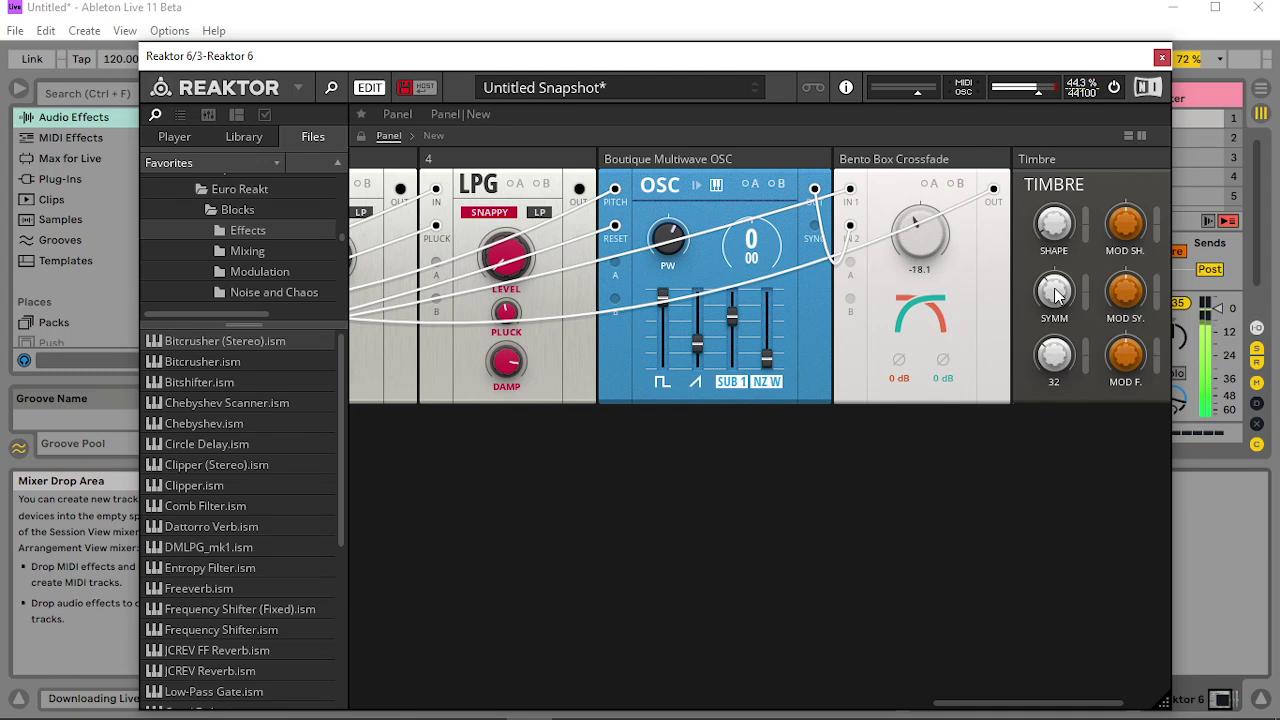
left_click_drag(1055, 289, 1047, 307)
Step: Set the saw level to 5.4 on the Multiwave OSC beside the Crossfade and sweep LPG 4's Level up to 48.2
mouse_move(697, 343)
left_mouse_down()
mouse_move(709, 212)
mouse_move(713, 352)
left_mouse_up()
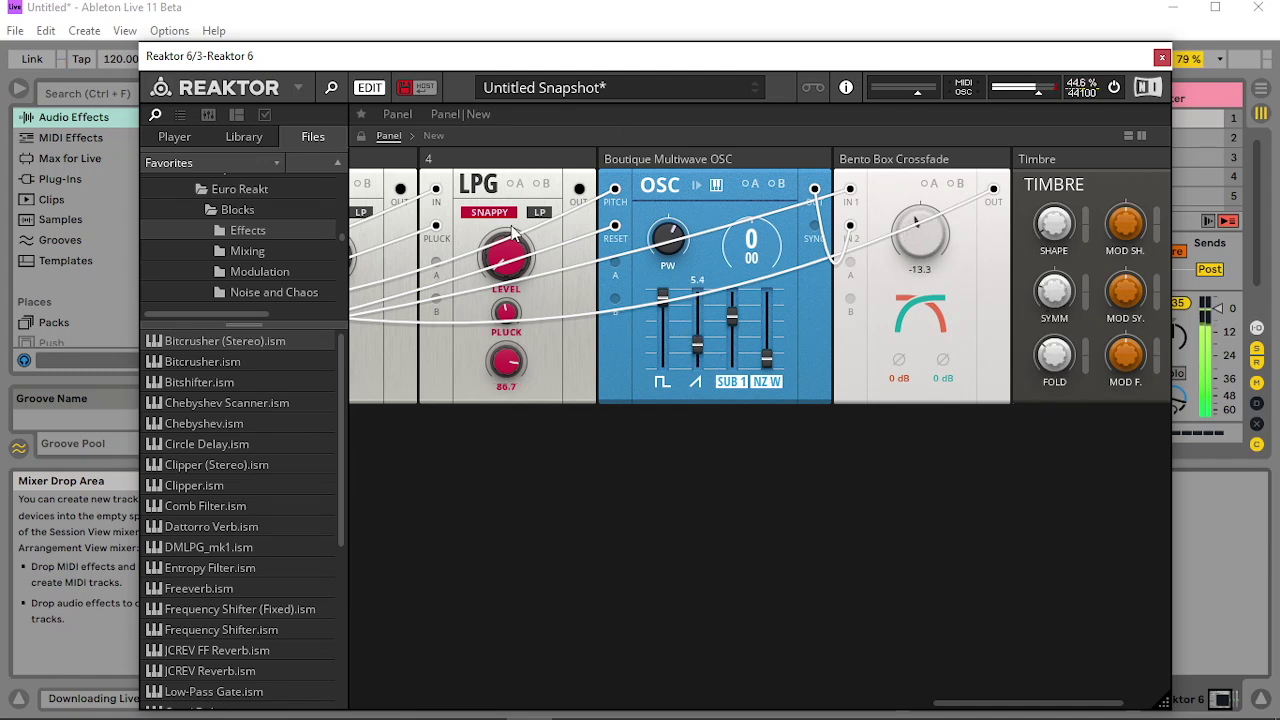
left_click_drag(513, 231, 469, 163)
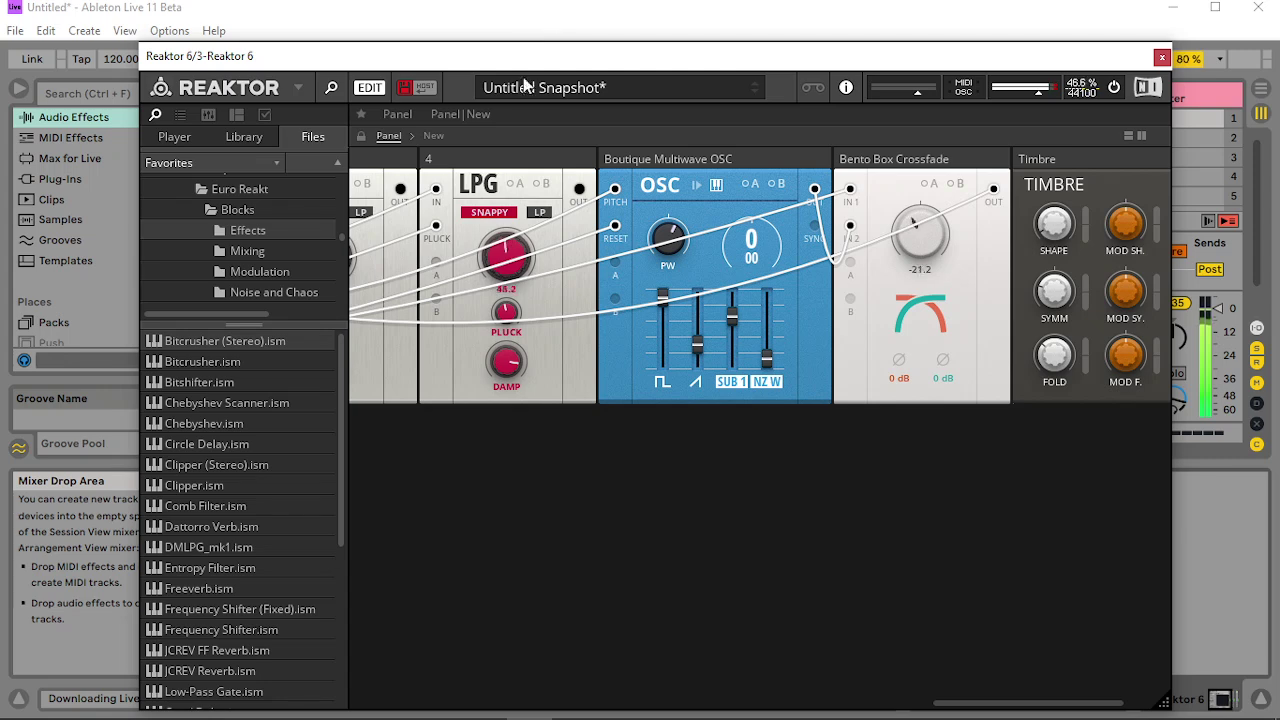
Step: Try the Duality OSC's Mult ratio at 01.00
left_click_drag(1008, 708, 409, 649)
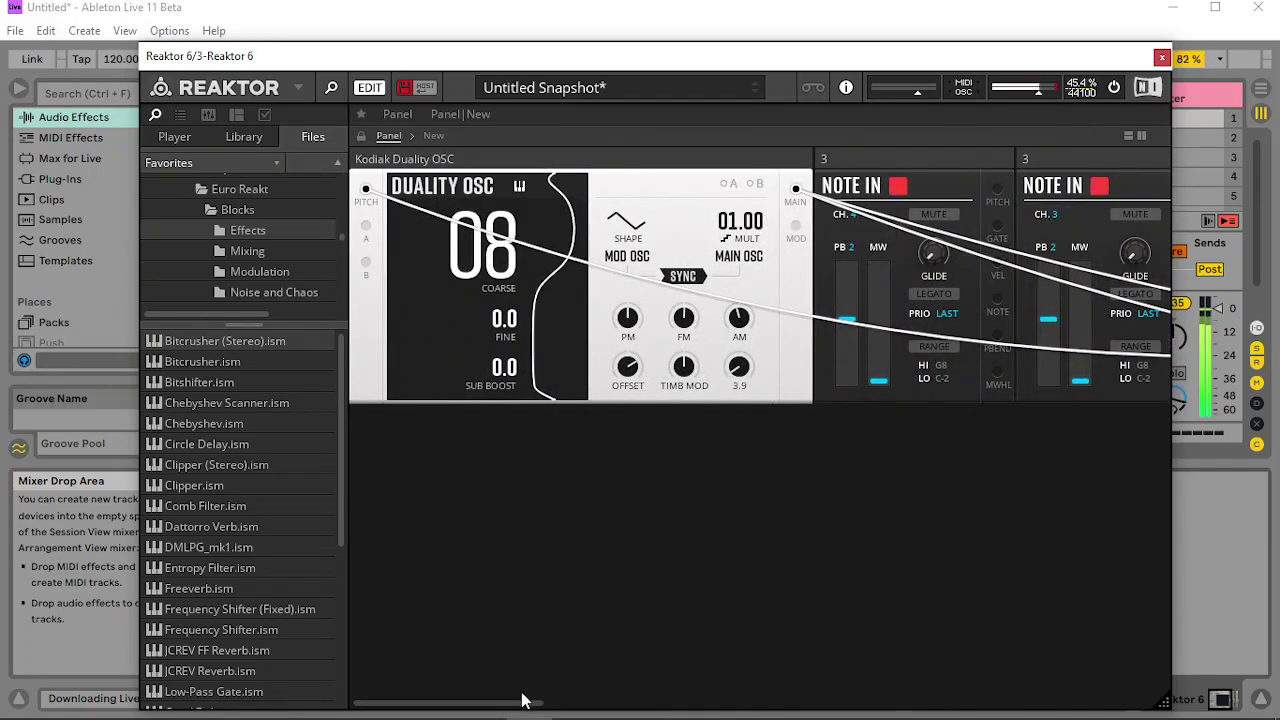
left_click_drag(514, 703, 953, 697)
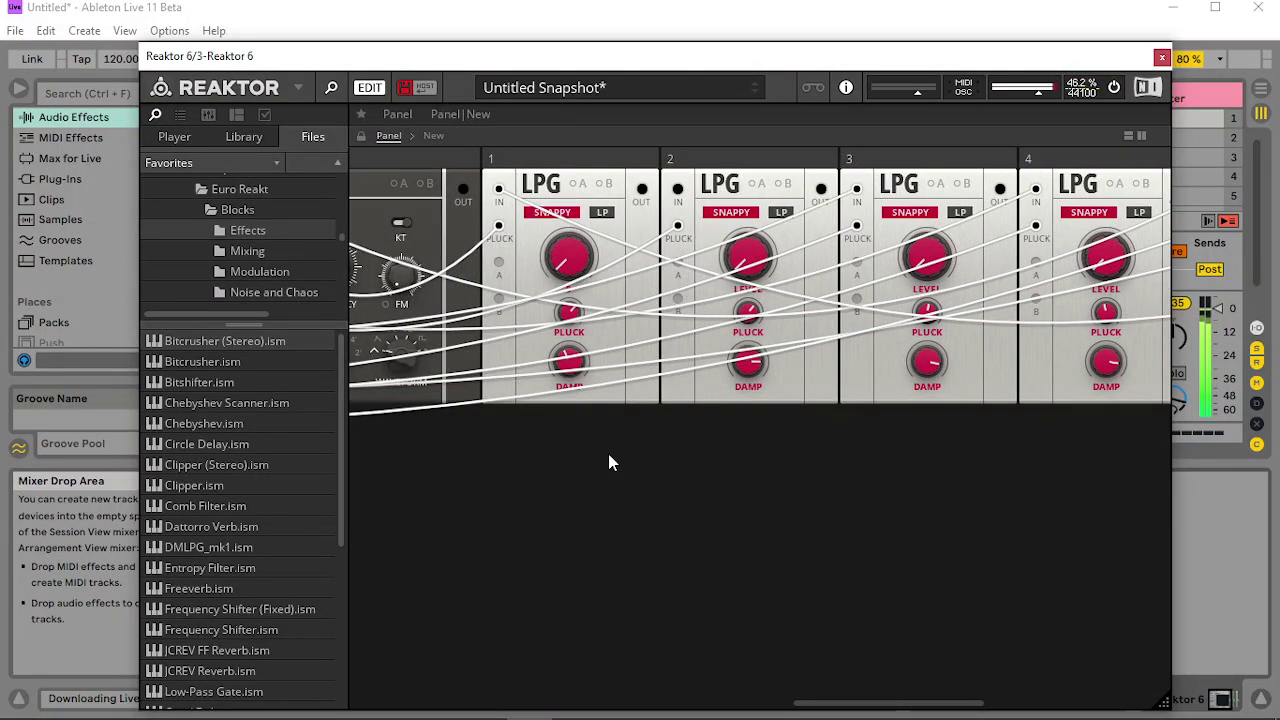
Step: On the Multiwave OSC beside OSC 5, reset the coarse pitch to 0, raise the saw level and set the pulse level to 76.5
left_click_drag(903, 703, 623, 712)
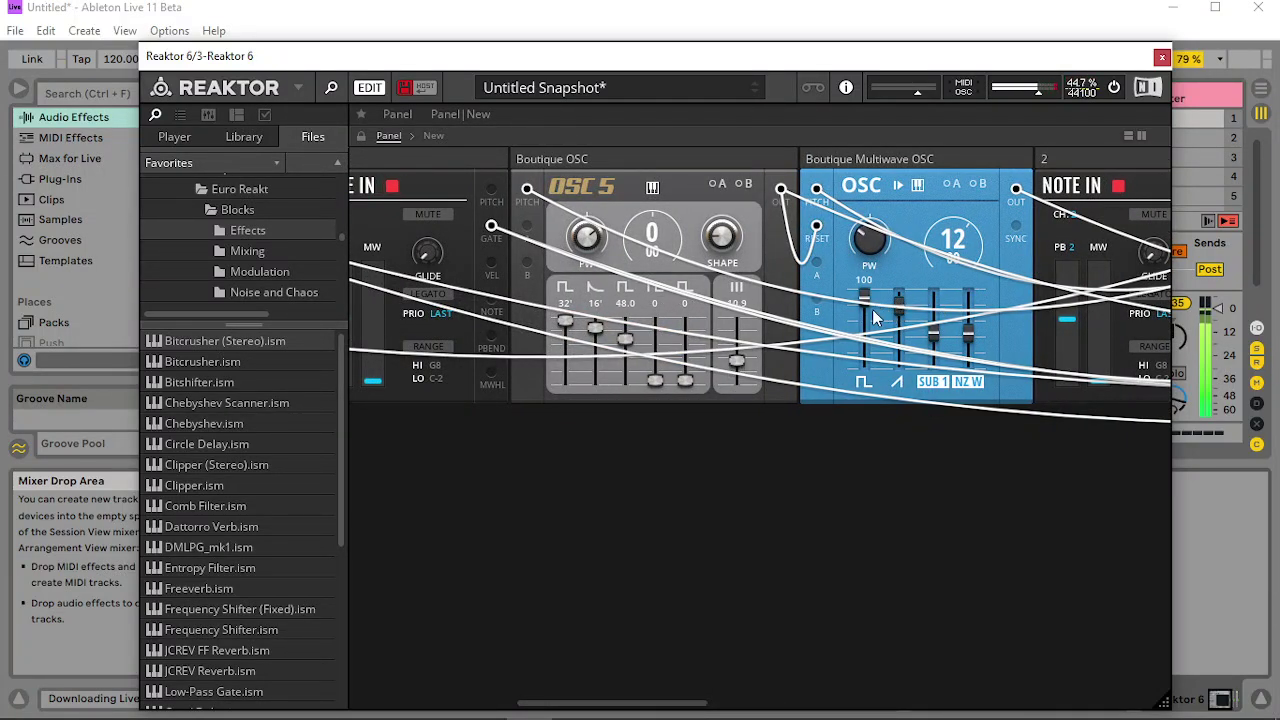
double_click(944, 243)
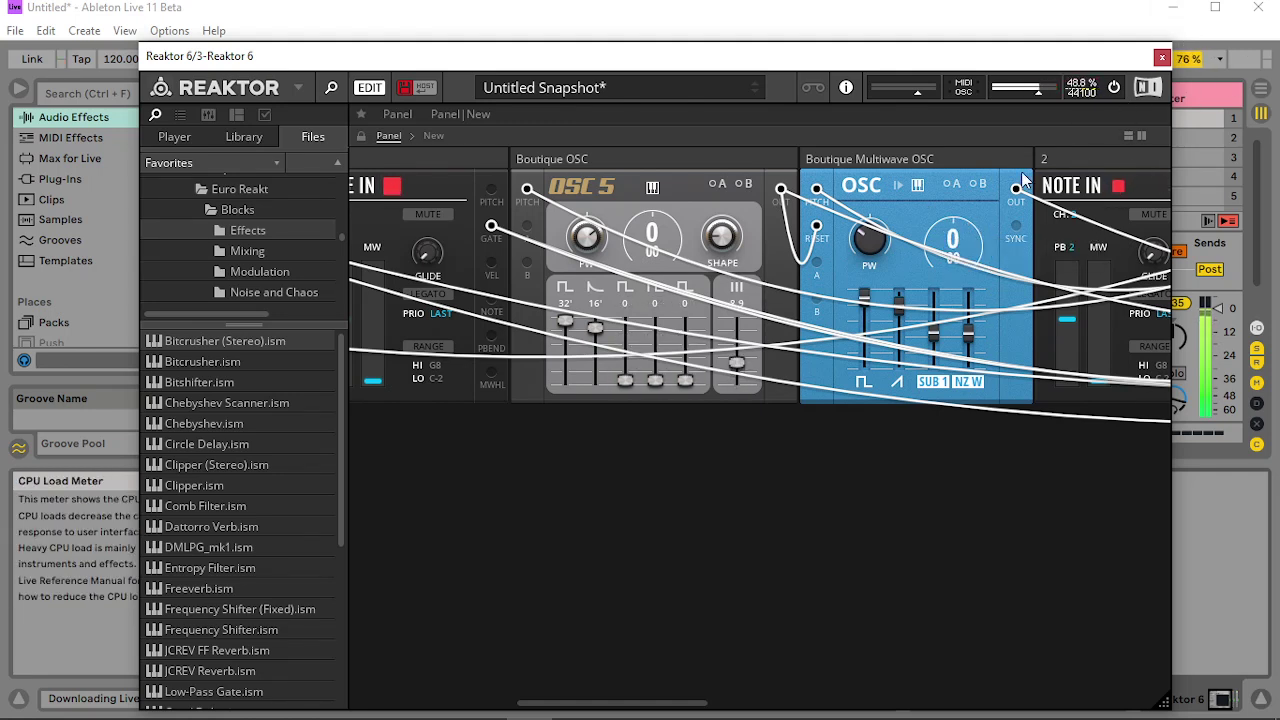
left_click_drag(875, 243, 887, 155)
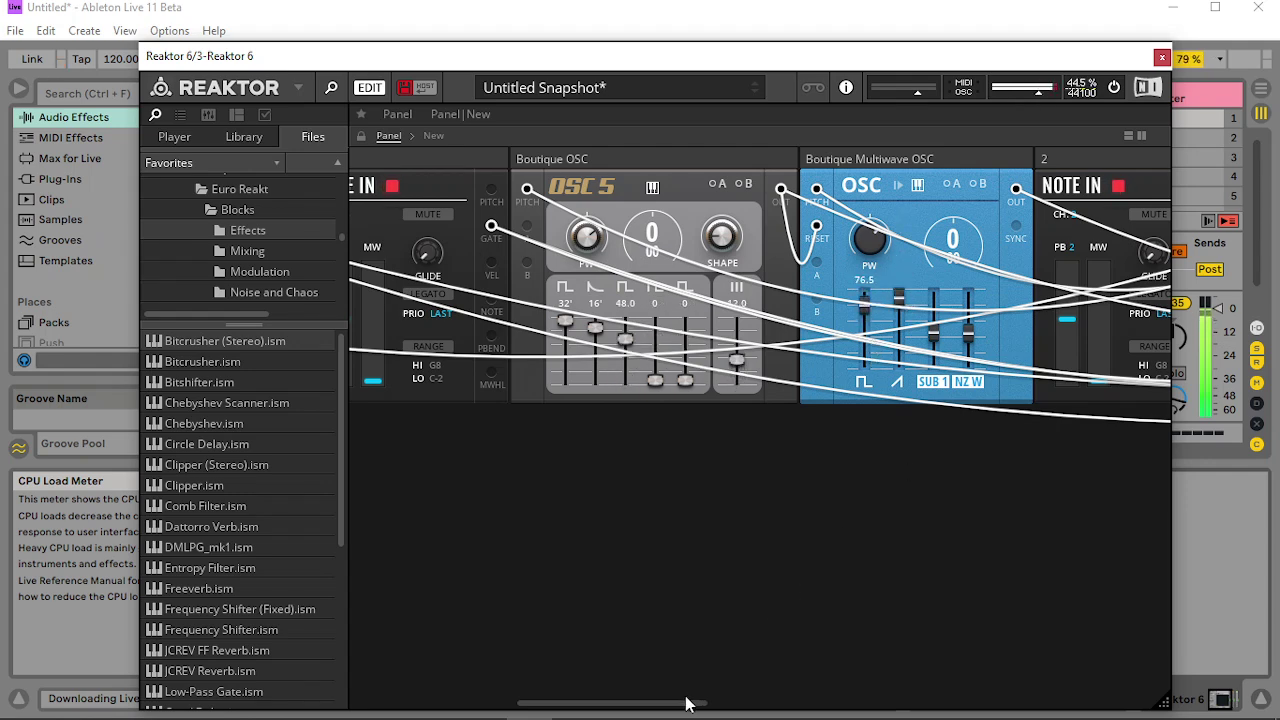
Step: Set the Duality OSC's Mult ratio to 00.50 and its Timb Mod to 6.2
left_click_drag(686, 704, 520, 704)
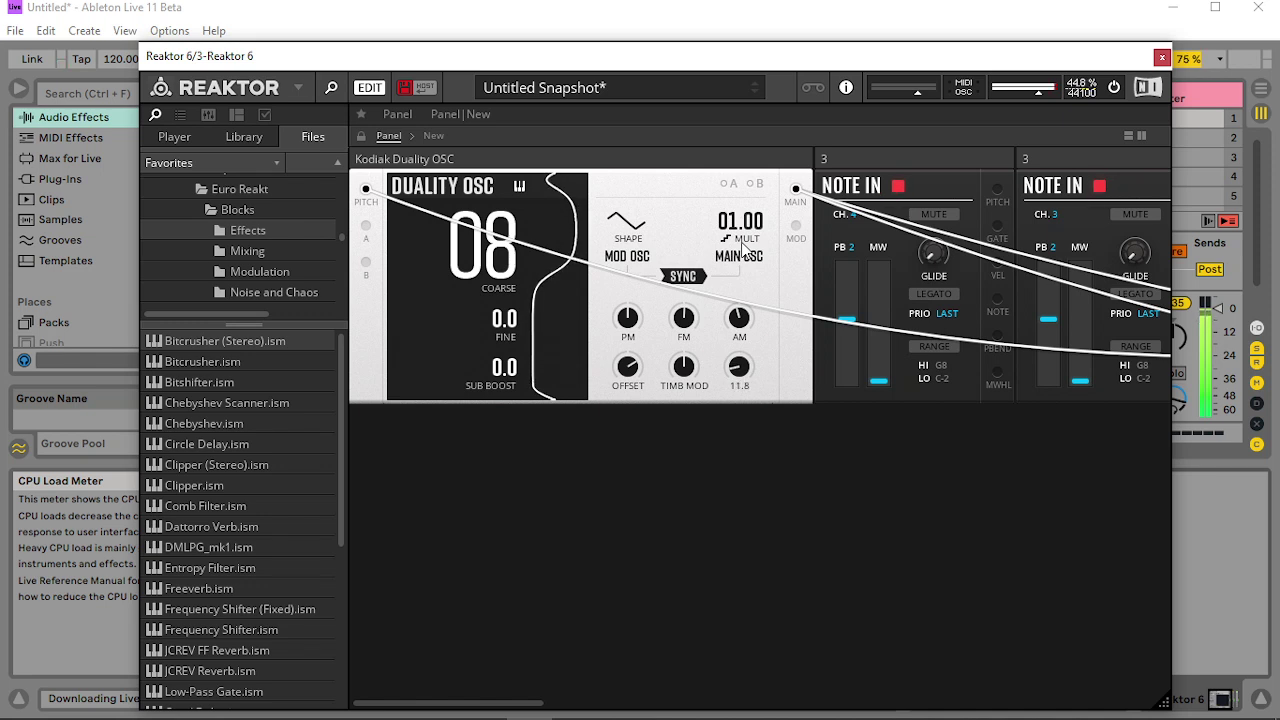
left_click_drag(755, 219, 751, 229)
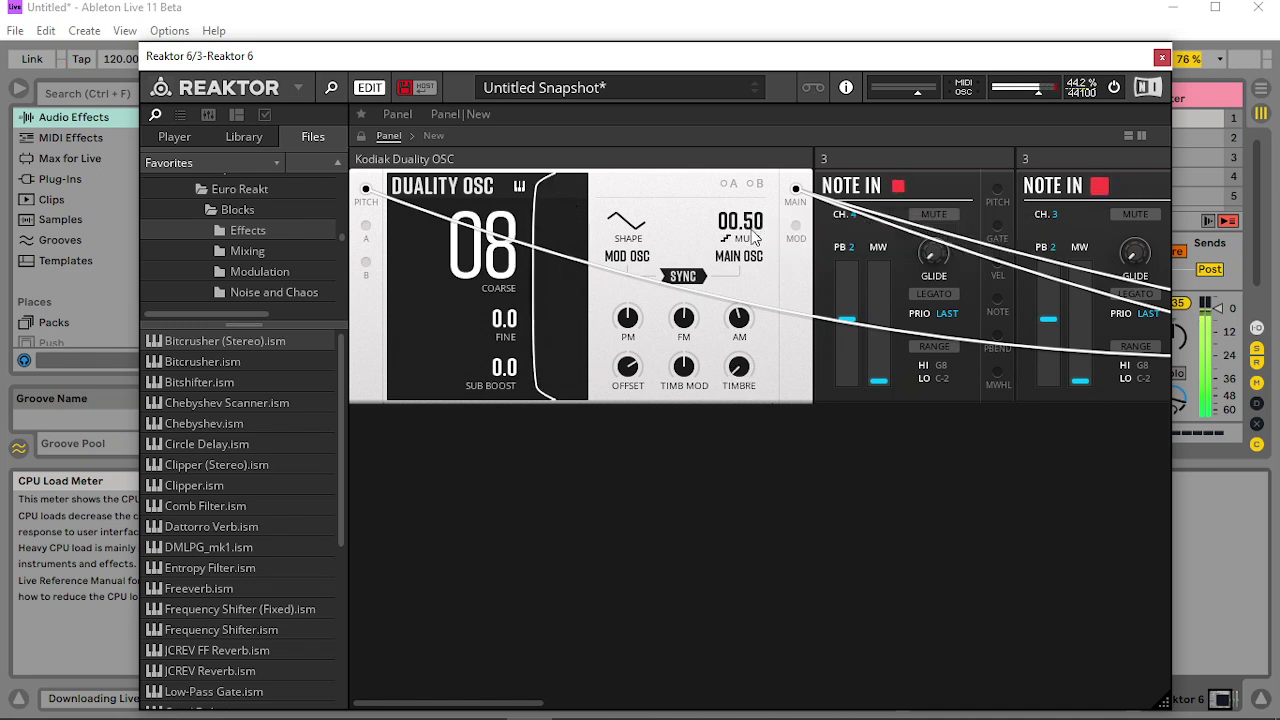
left_click_drag(740, 370, 740, 355)
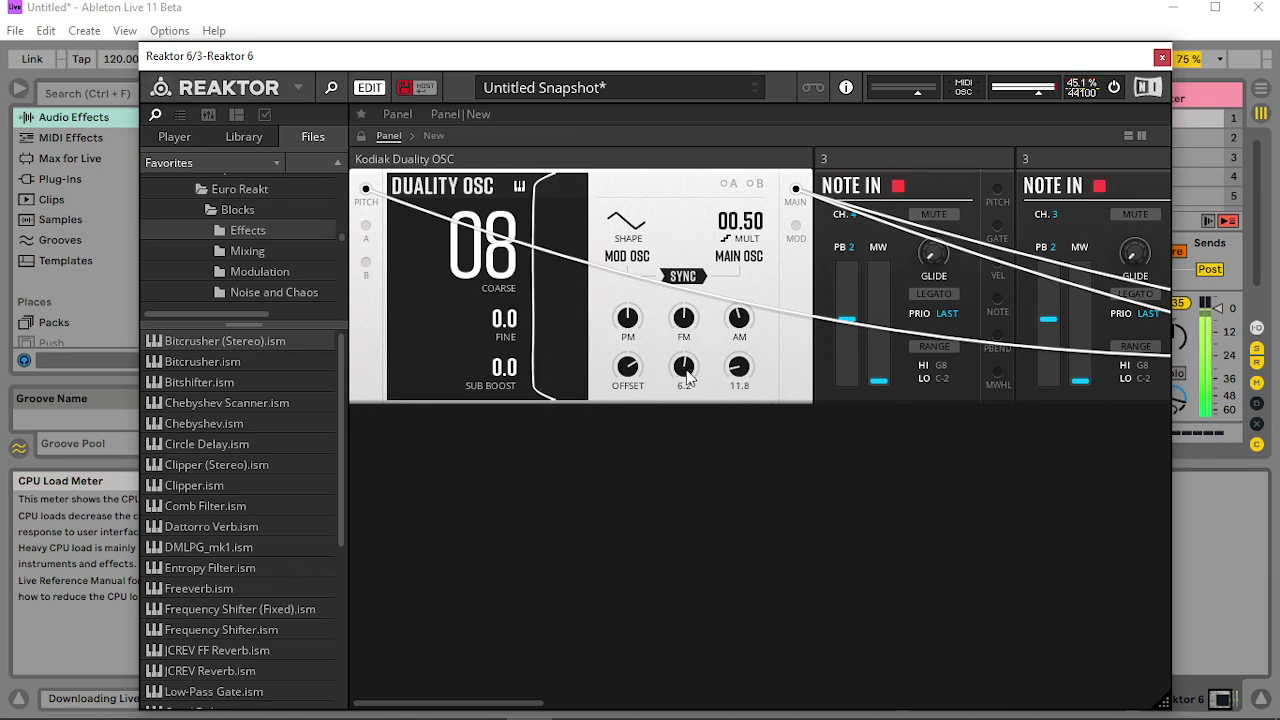
Step: On the Multiwave OSC beside LPG 4, set the pulse level to 53.9 and raise the saw level
left_click_drag(530, 710, 1021, 686)
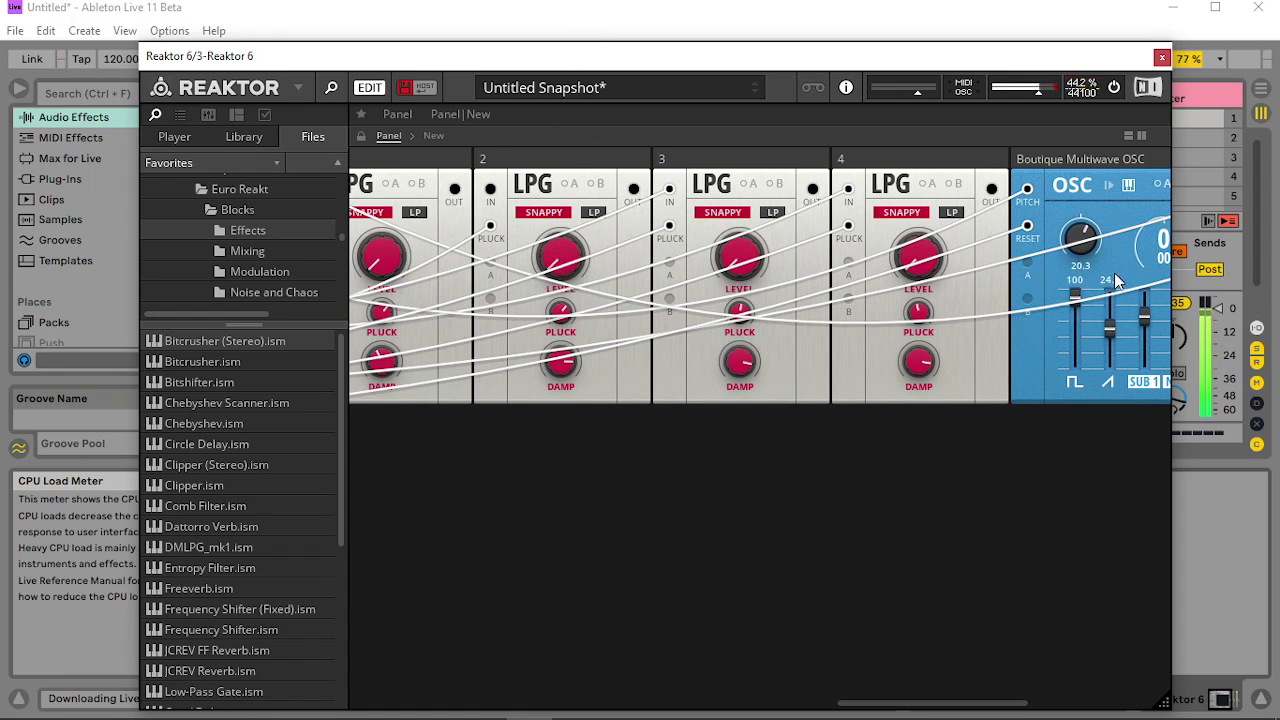
left_click_drag(1115, 274, 1119, 215)
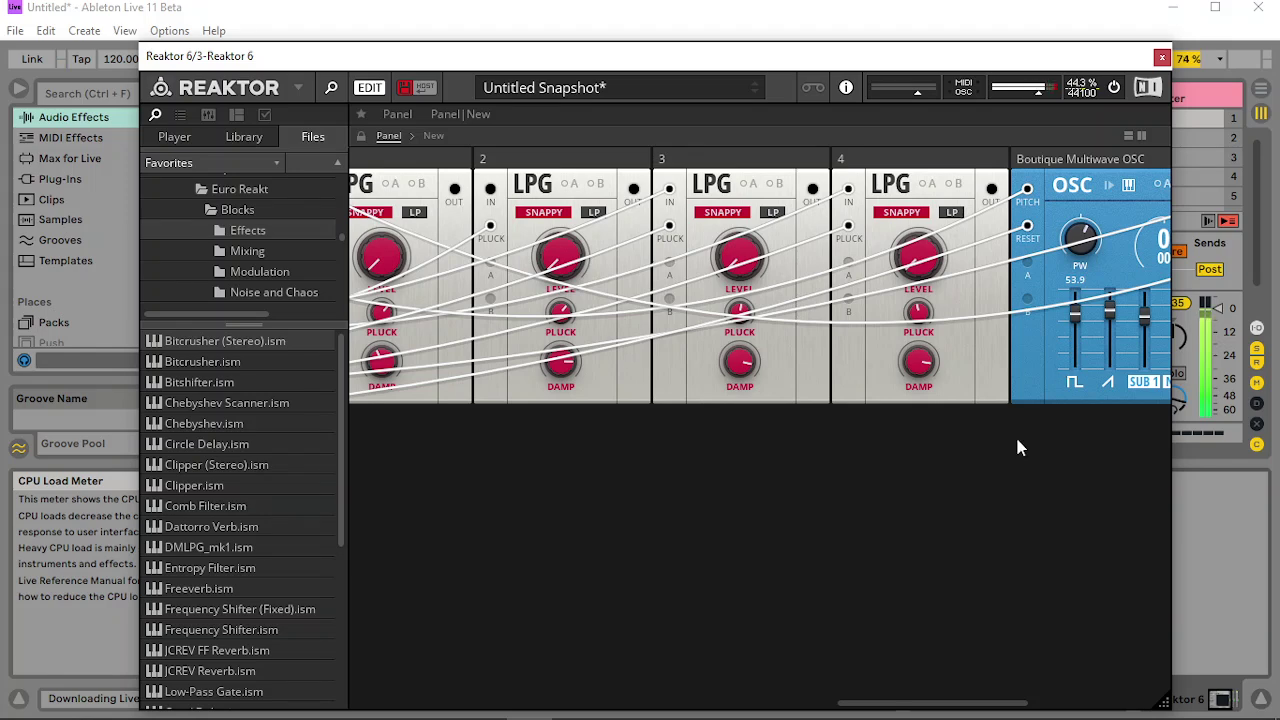
Step: Set the Timbre block's Symm to -53.1 with Fold turned up, and raise the nearby Multiwave OSC's noise level almost to full
left_click_drag(943, 702, 1128, 675)
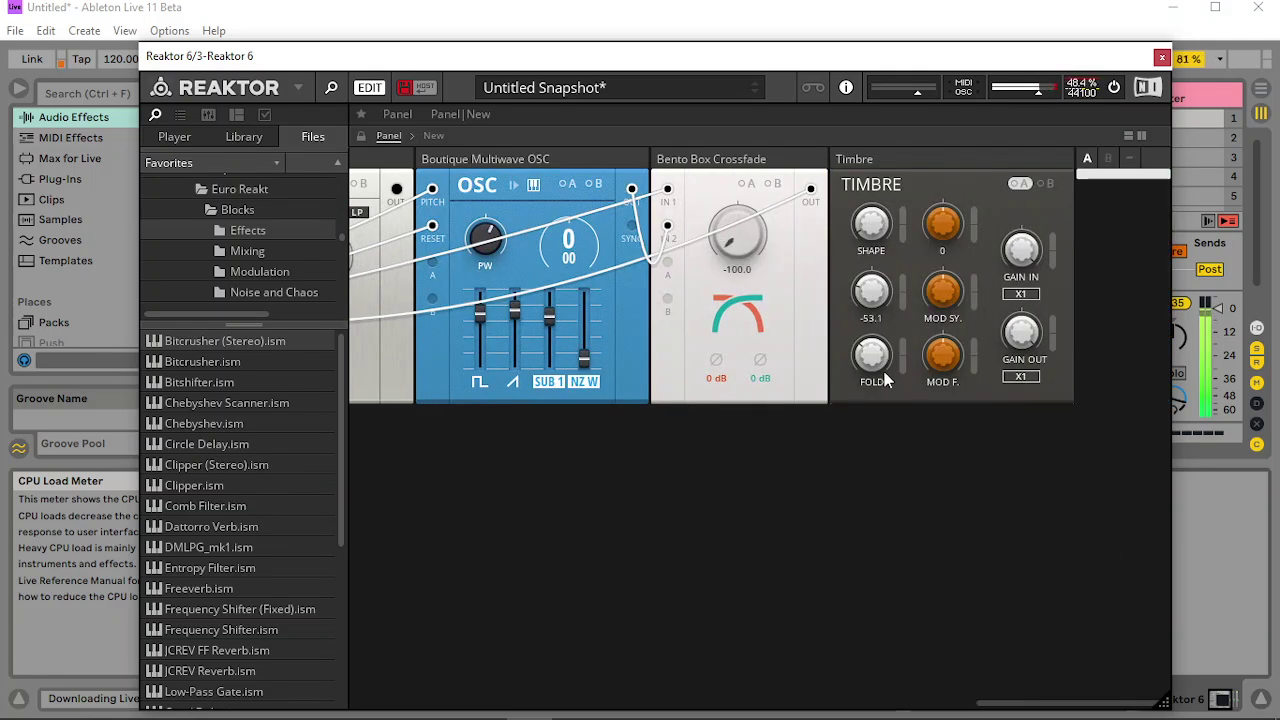
left_click_drag(885, 380, 893, 278)
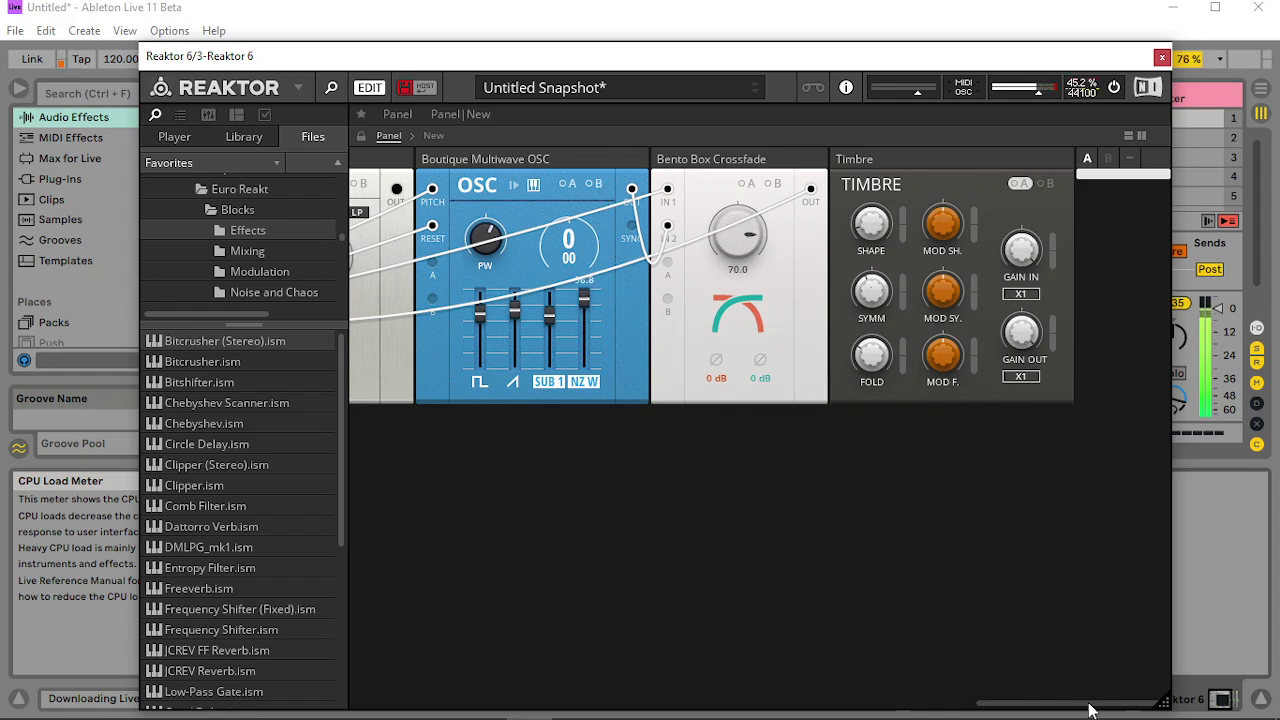
Step: On the Multiwave OSC beside OSC 5, set the coarse pitch to 12 and raise the noise level
left_click_drag(1090, 710, 629, 654)
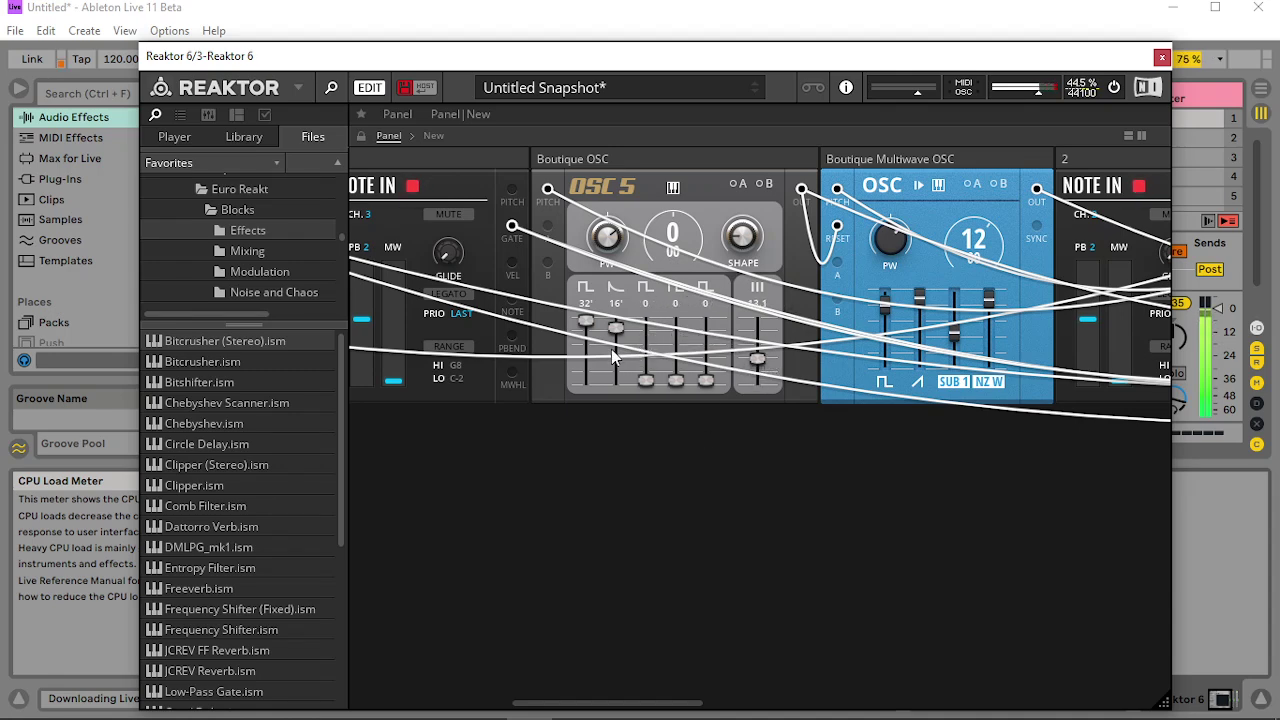
left_click(831, 702)
left_click(831, 702)
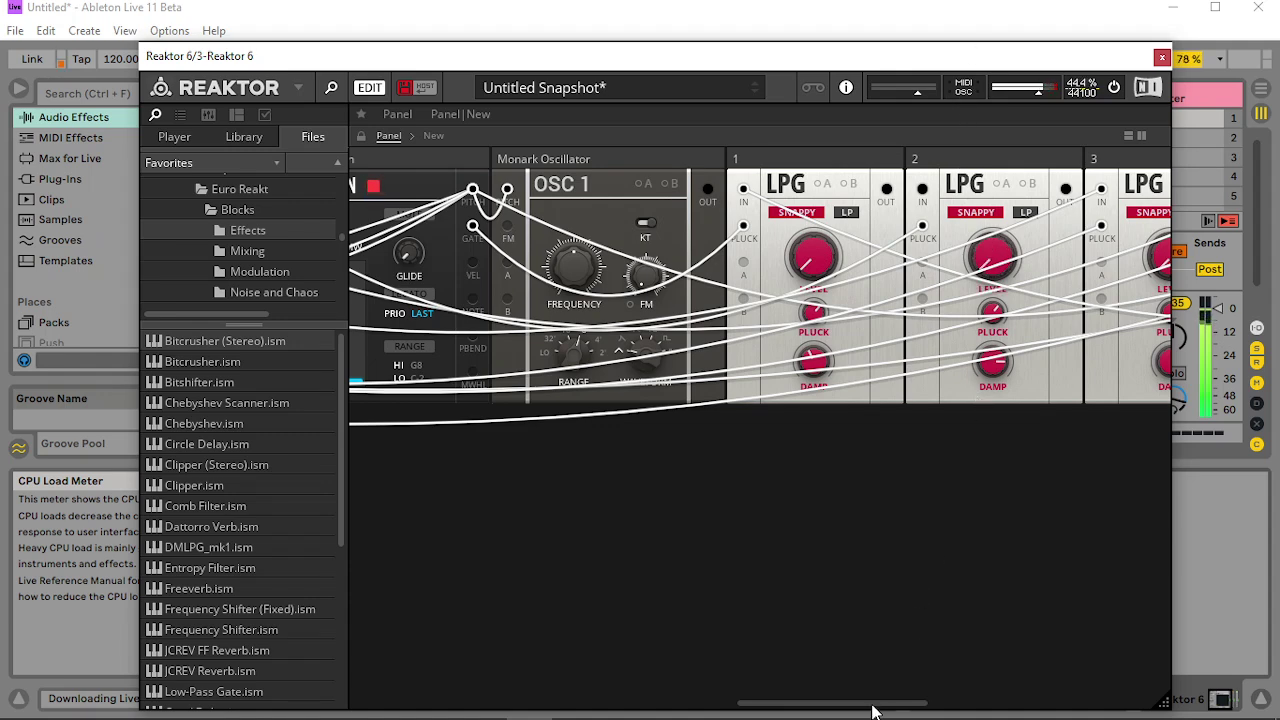
Step: On the Duality OSC, try the AM amount at 23.4 and lower it, reset Timb Mod, and turn down Offset
left_click_drag(873, 711, 303, 625)
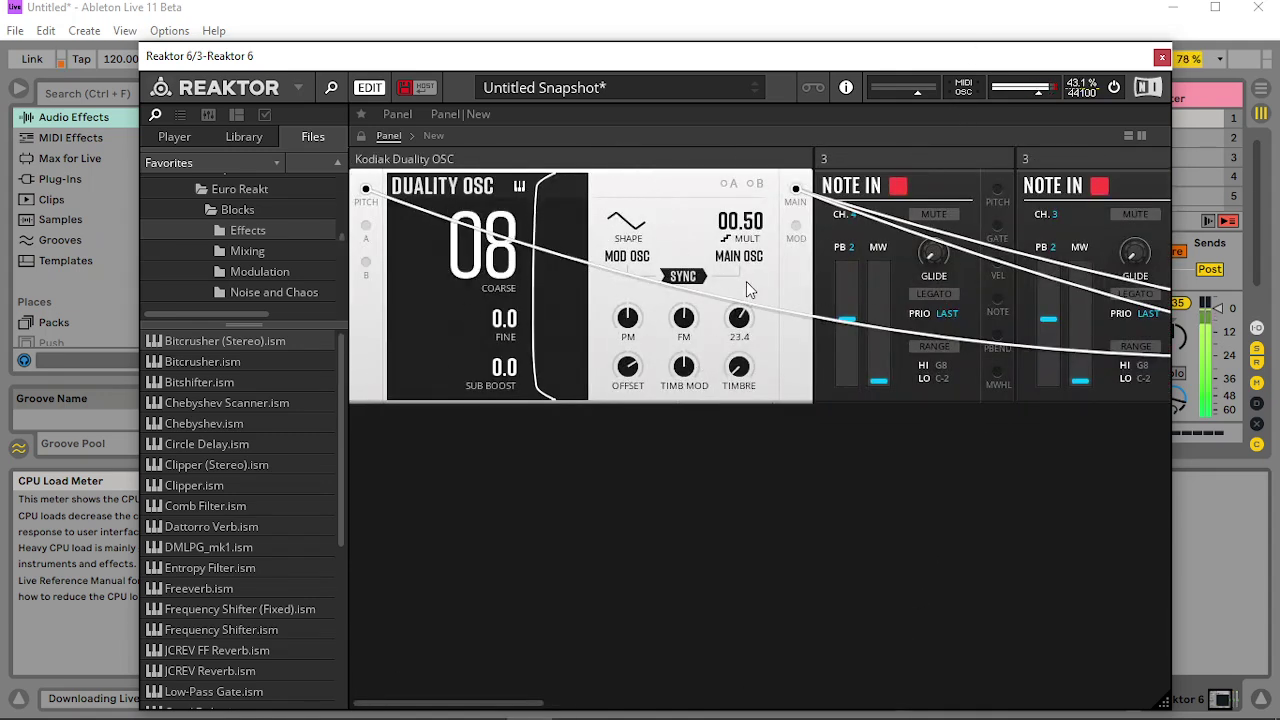
left_click_drag(752, 299, 753, 286)
mouse_move(687, 378)
left_mouse_down()
mouse_move(689, 330)
mouse_move(681, 364)
left_mouse_up()
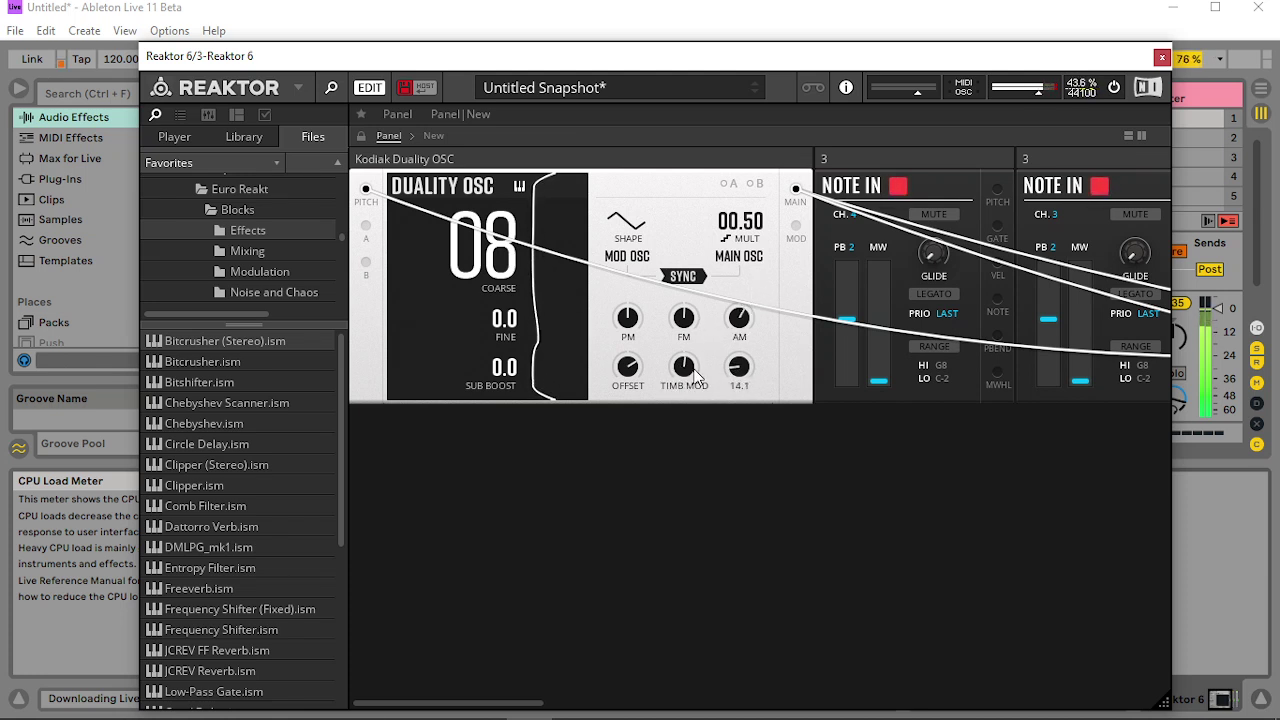
double_click(685, 373)
left_click_drag(630, 368, 603, 409)
left_click_drag(742, 322, 748, 378)
Step: Turn down the Timbre block's Symm
left_click_drag(503, 704, 1165, 685)
left_click_drag(880, 276, 867, 354)
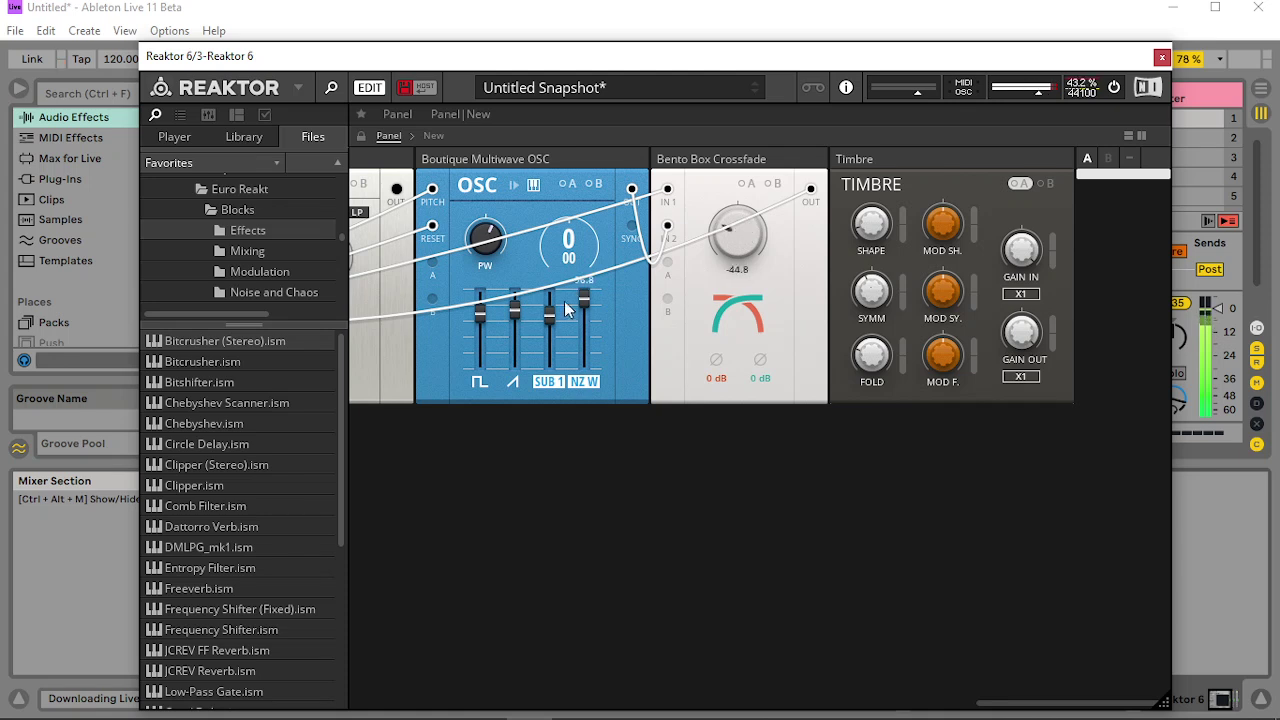
Step: On the Multiwave OSC beside the Bento Box Crossfade, set the coarse pitch to 12 and lower the noise level
left_click_drag(566, 306, 580, 449)
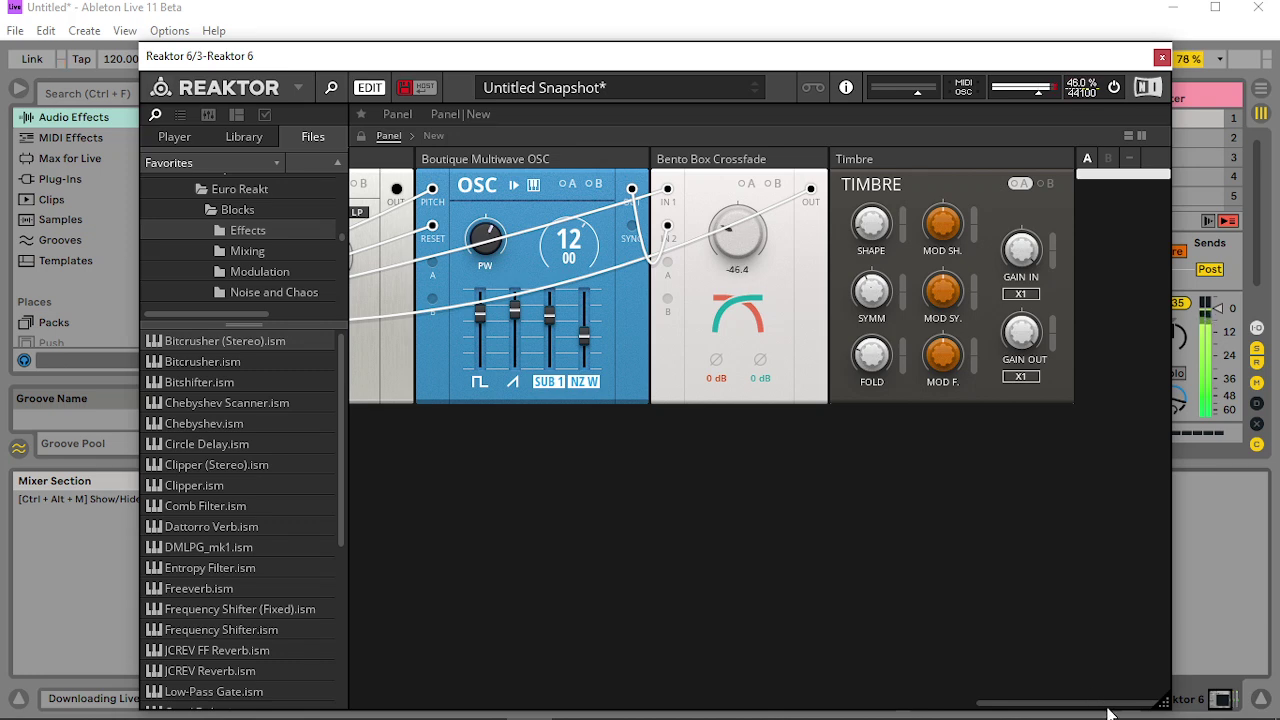
Step: Turn up the level of LPG 4 and set the sawtooth level to 69.2 on the Multiwave OSC beside OSC 5
left_click_drag(1108, 710, 786, 692)
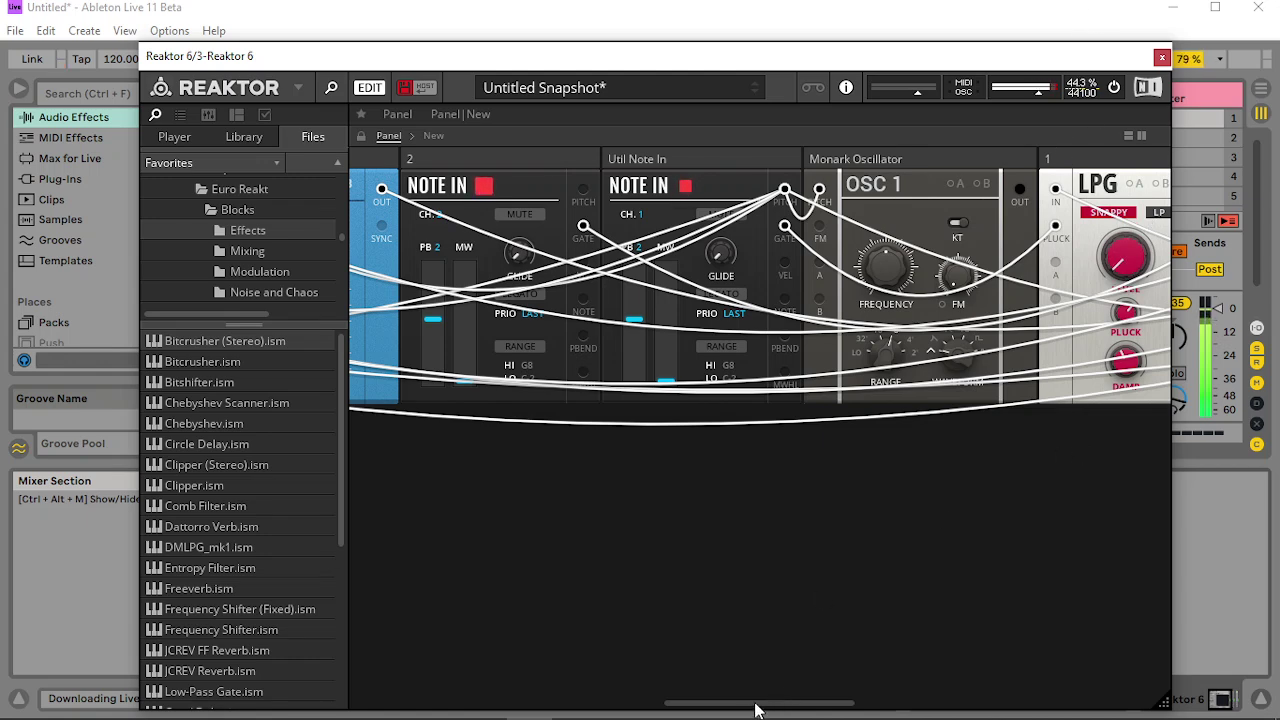
left_click_drag(755, 708, 880, 703)
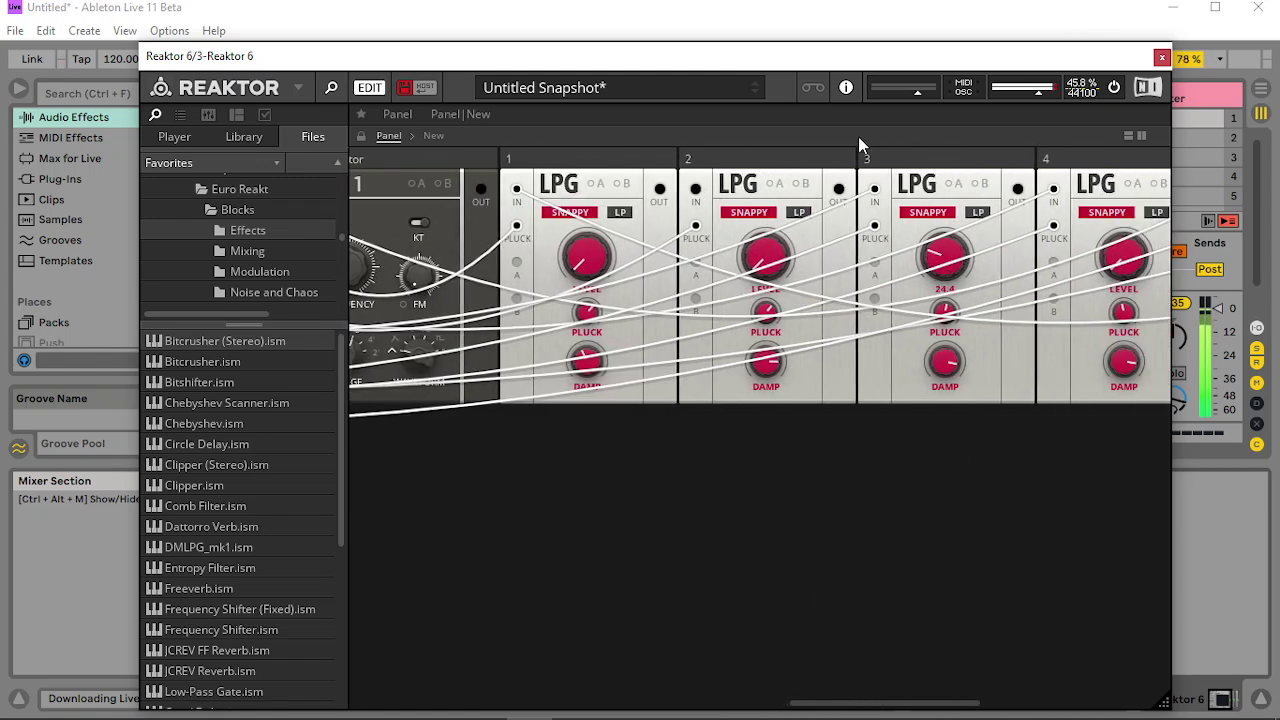
left_click_drag(1147, 261, 1108, 170)
left_click_drag(897, 708, 663, 692)
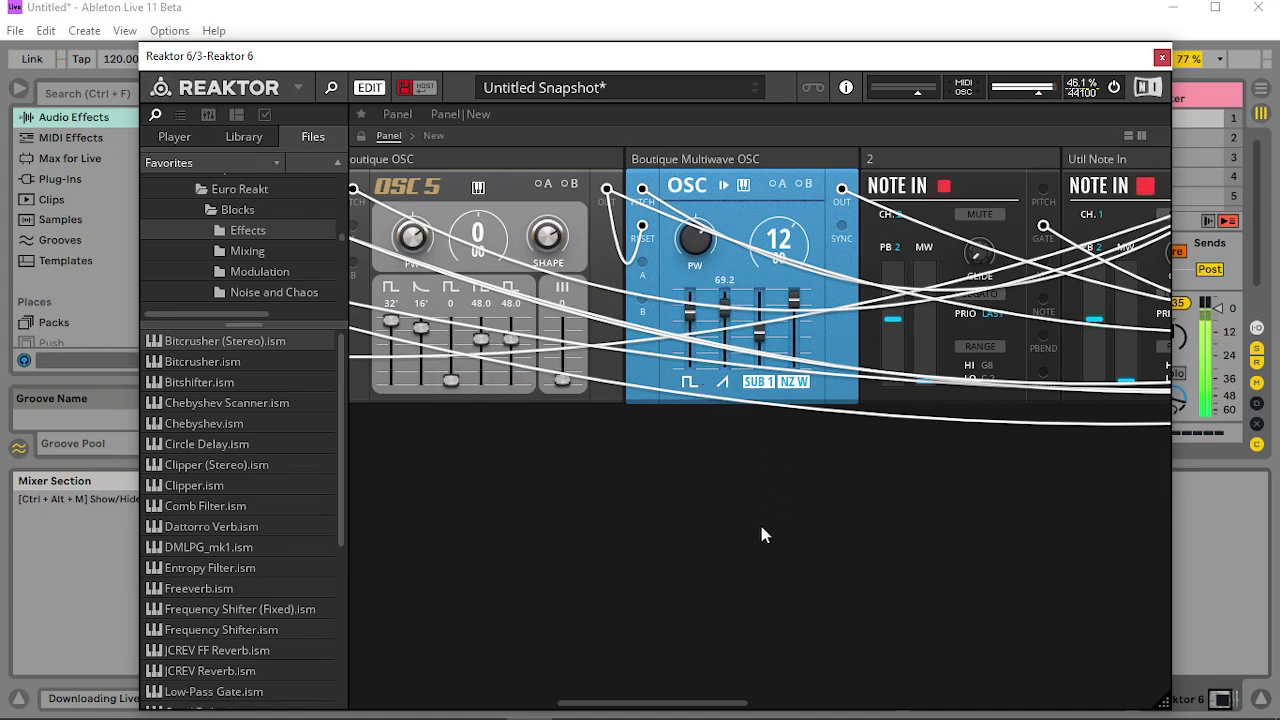
Step: Adjust the modulation amount of the Timbre block's Fold control, trying 35.1 and higher
left_click(929, 703)
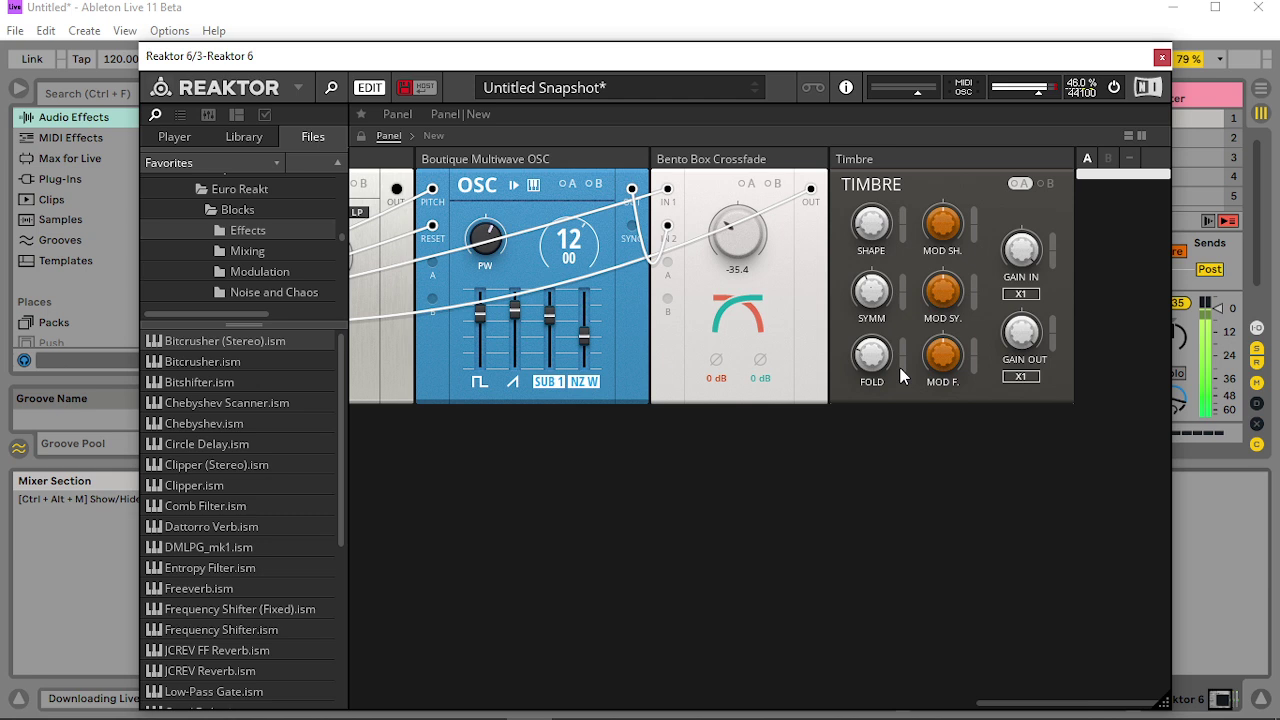
left_click_drag(898, 370, 893, 280)
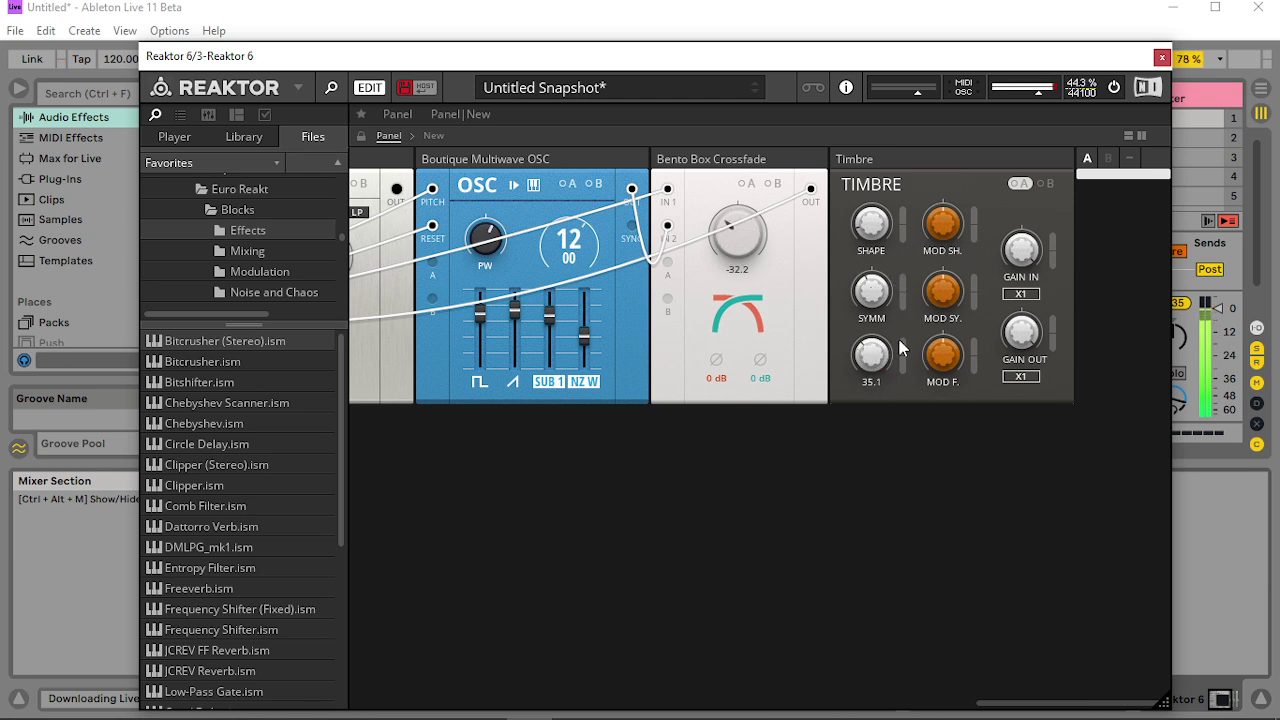
left_click_drag(902, 347, 902, 248)
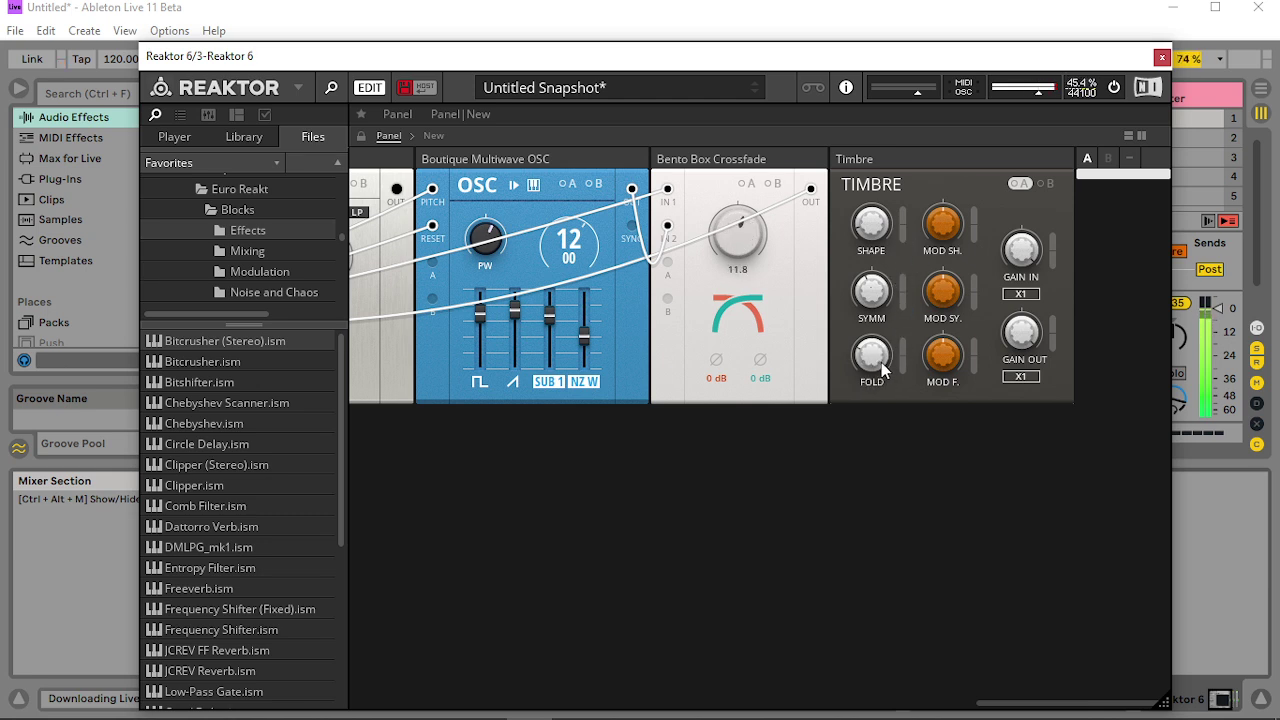
mouse_move(891, 362)
left_mouse_down()
mouse_move(881, 334)
mouse_move(886, 365)
left_mouse_up()
left_click(617, 702)
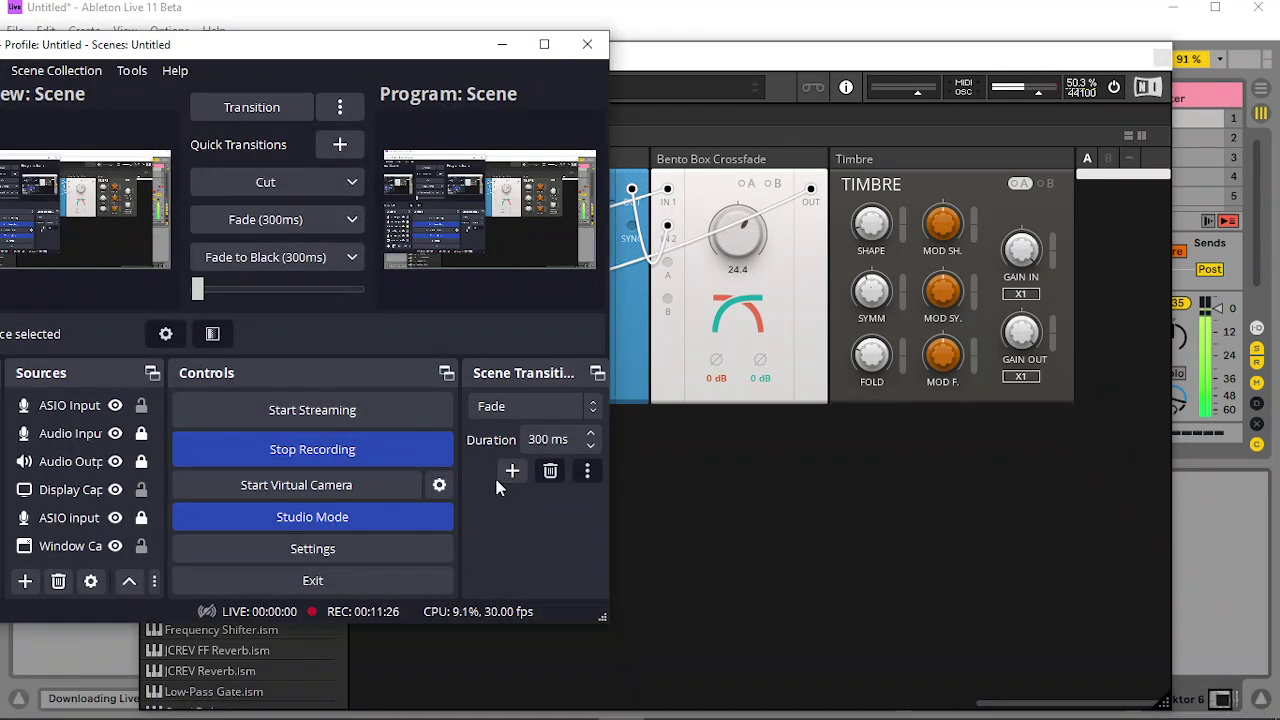